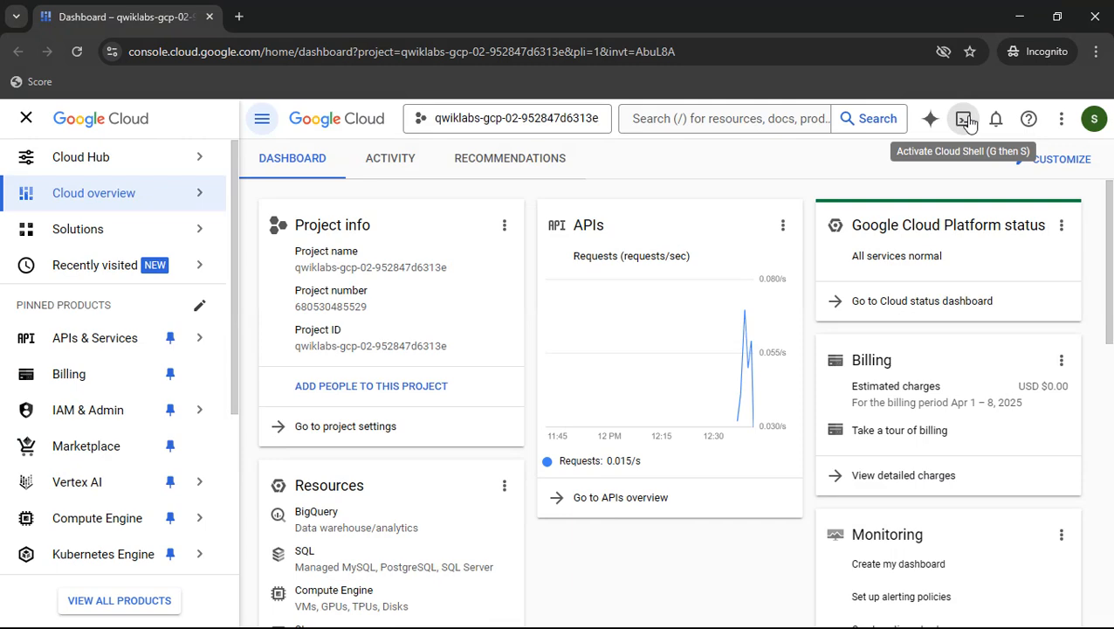
- Activate Cloud Shell and close the authorization popup window
click(965, 121)
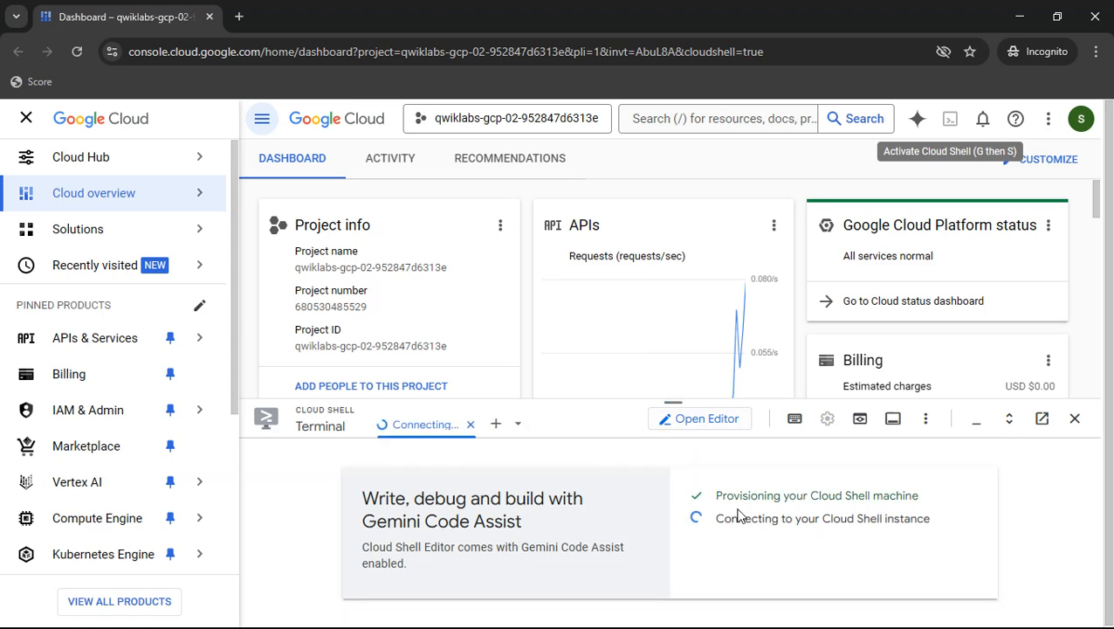
click(818, 569)
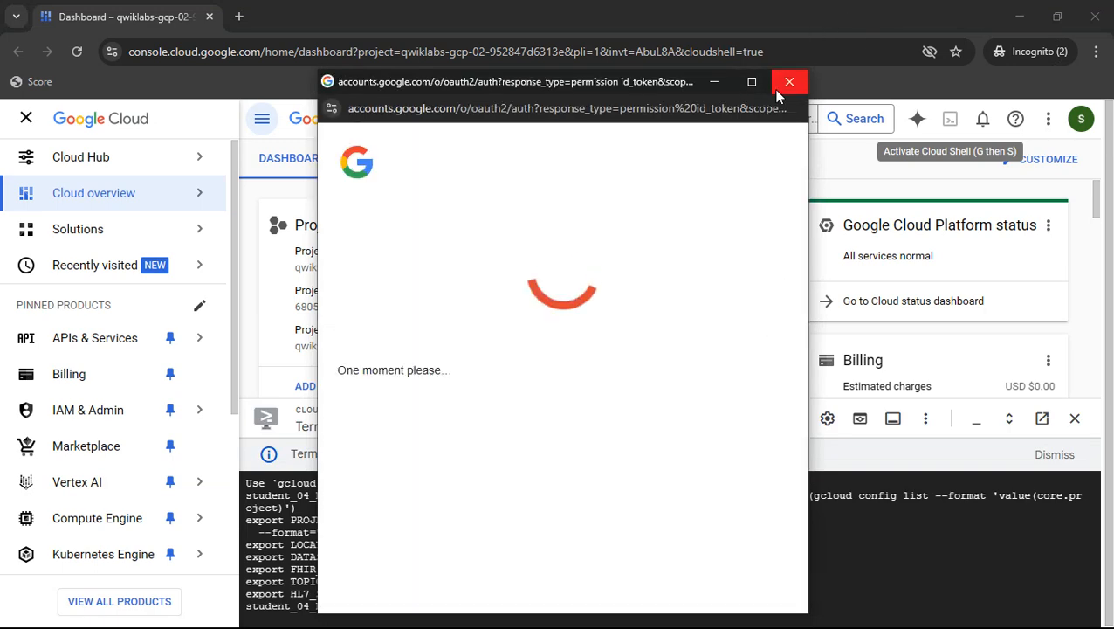
click(789, 87)
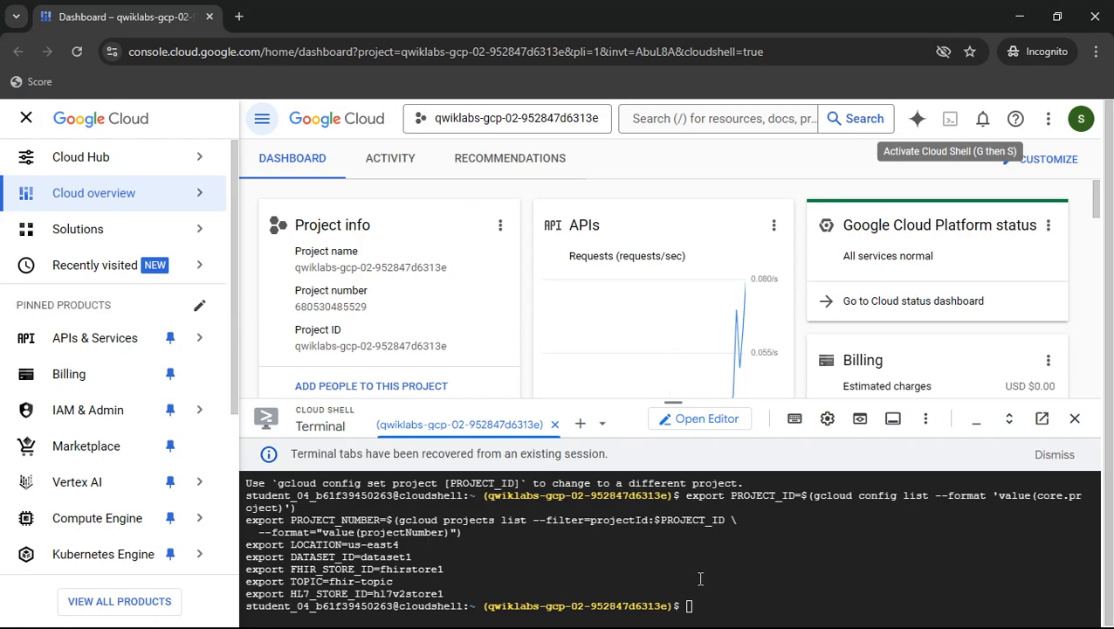
- Copy the Task 1 variable export commands from the lab instructions and run them in Cloud Shell
key(alt+Tab)
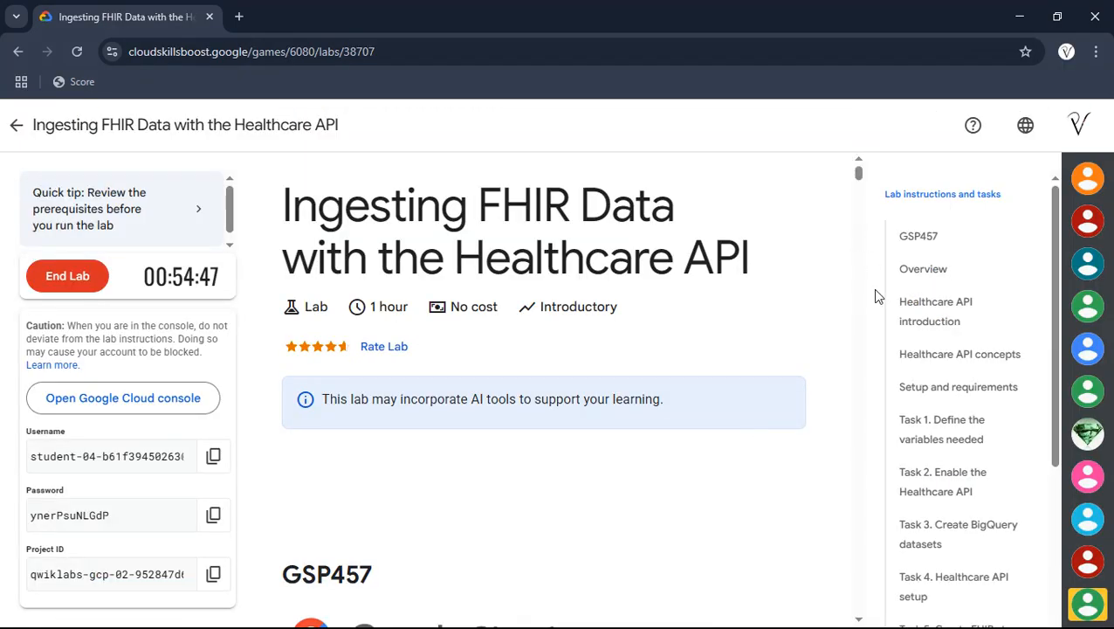
click(928, 448)
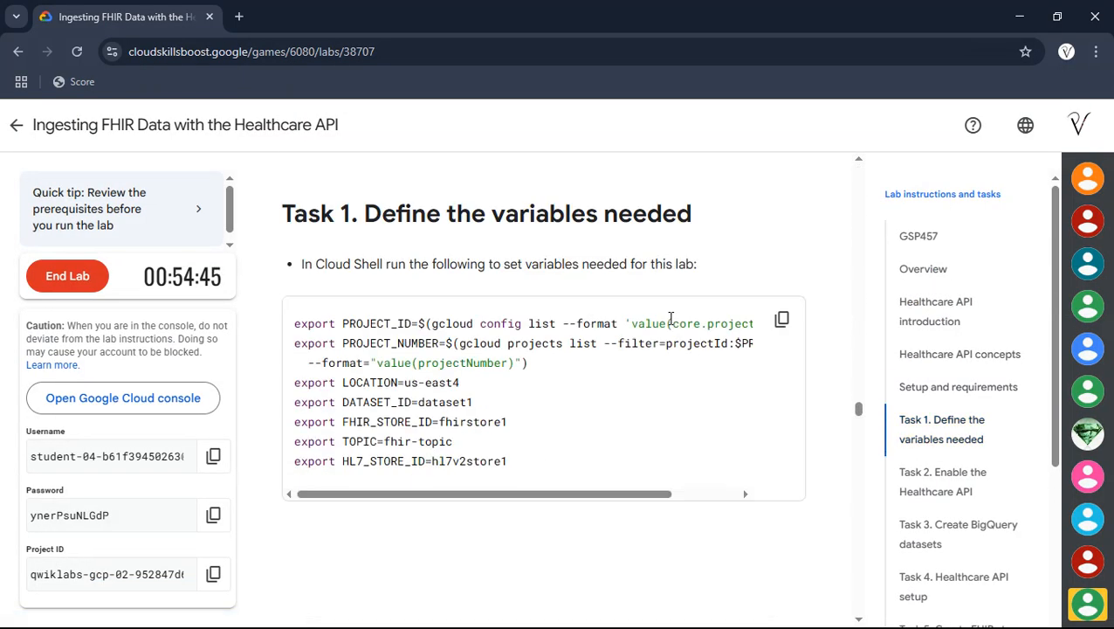
scroll(744, 362, down, 1)
click(779, 321)
key(alt+Tab)
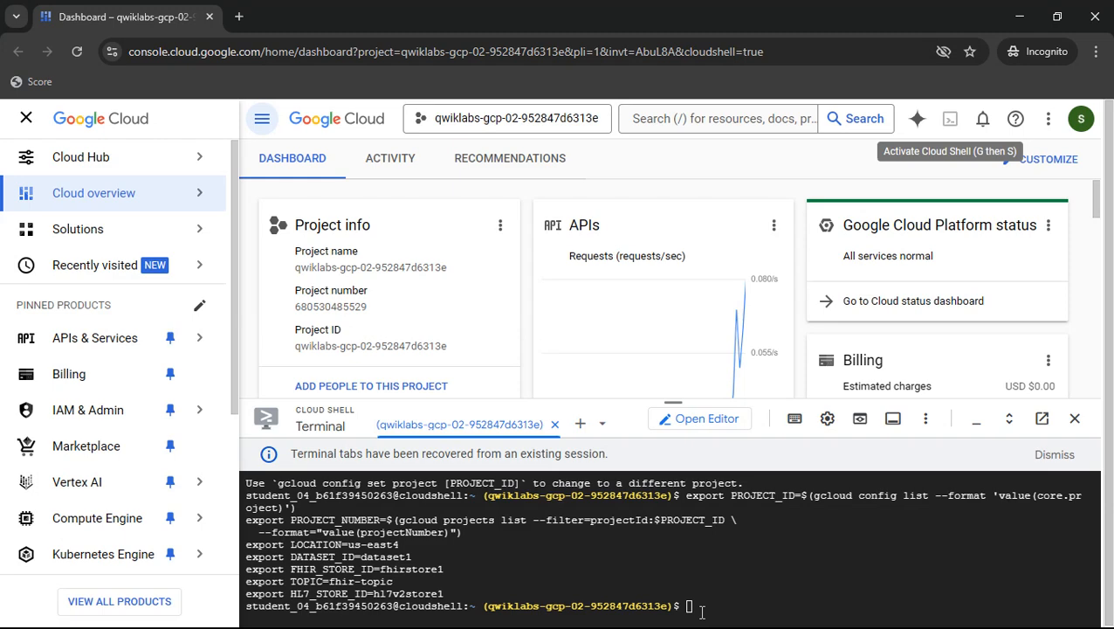
key(ctrl+v)
key(Return)
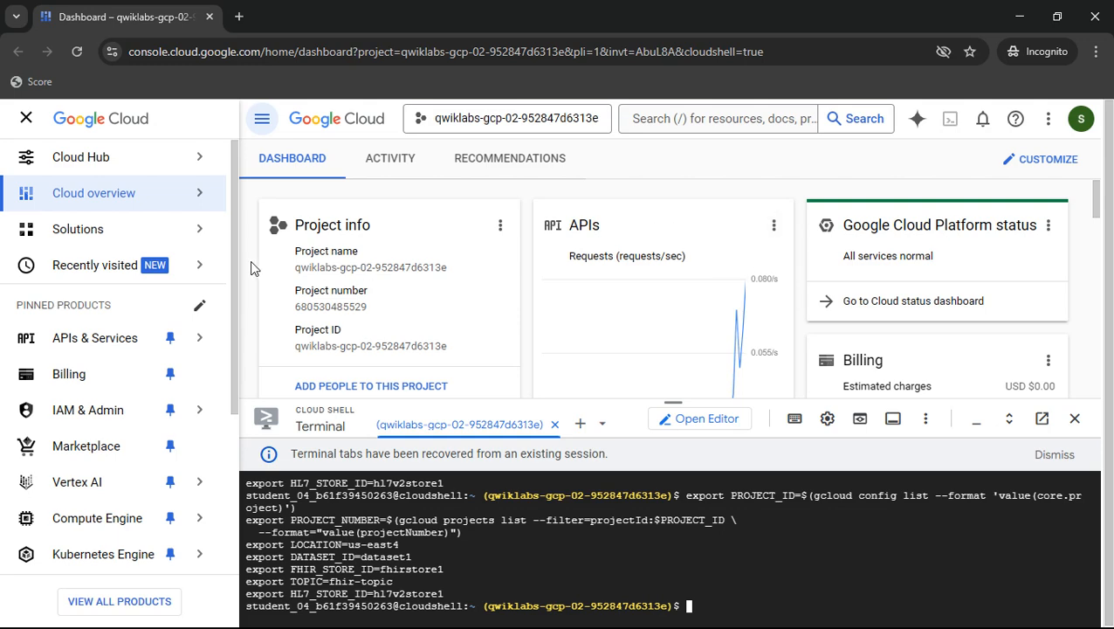
- Read the Task 2 instructions for enabling the Healthcare API
key(alt+Tab)
scroll(494, 339, down, 3)
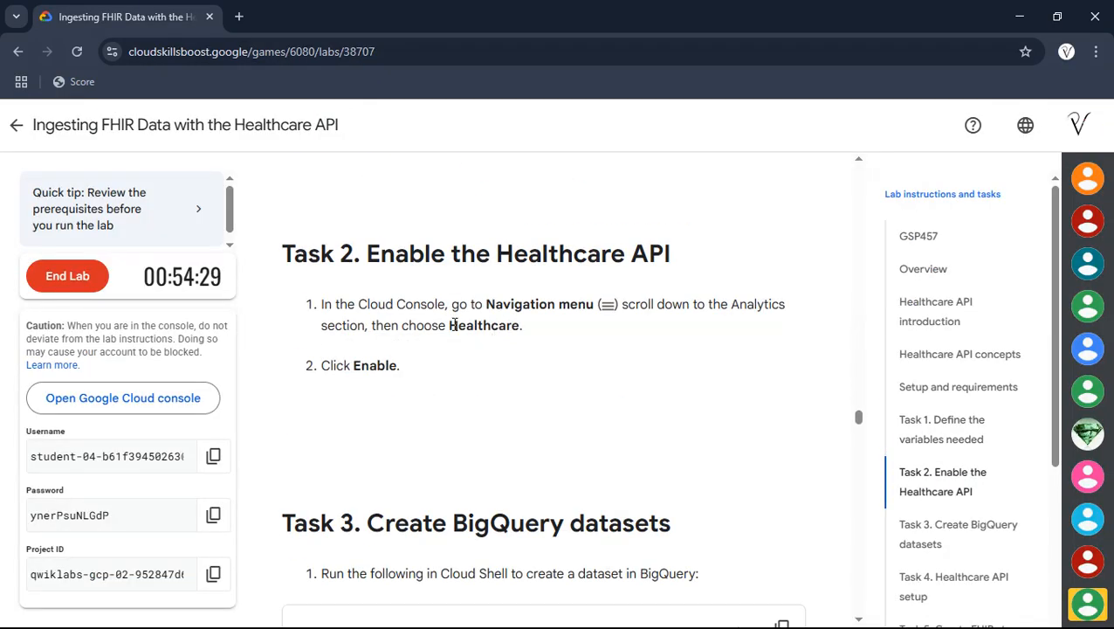
drag(448, 324, 519, 325)
key(alt+Tab)
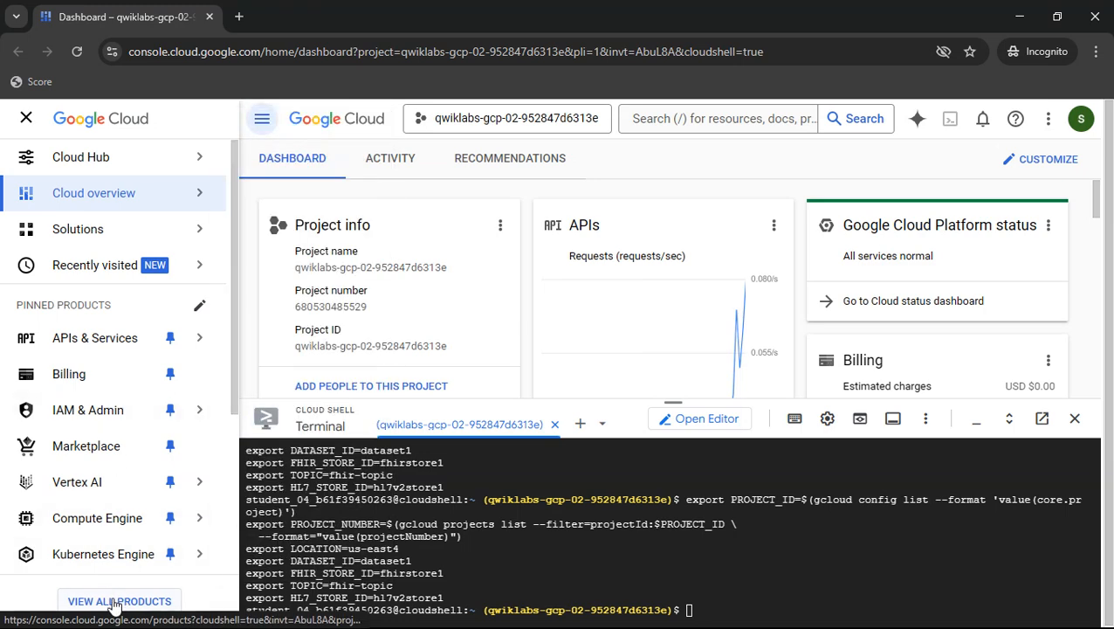
- Open the Healthcare product from the Analytics section of the all products list
click(113, 602)
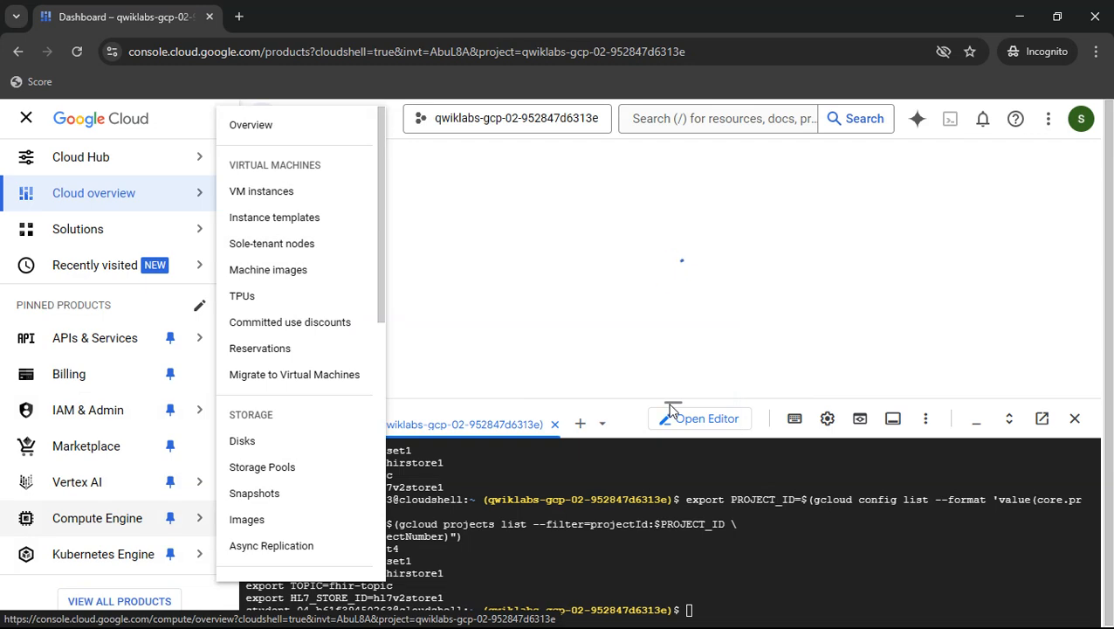
drag(669, 404, 668, 321)
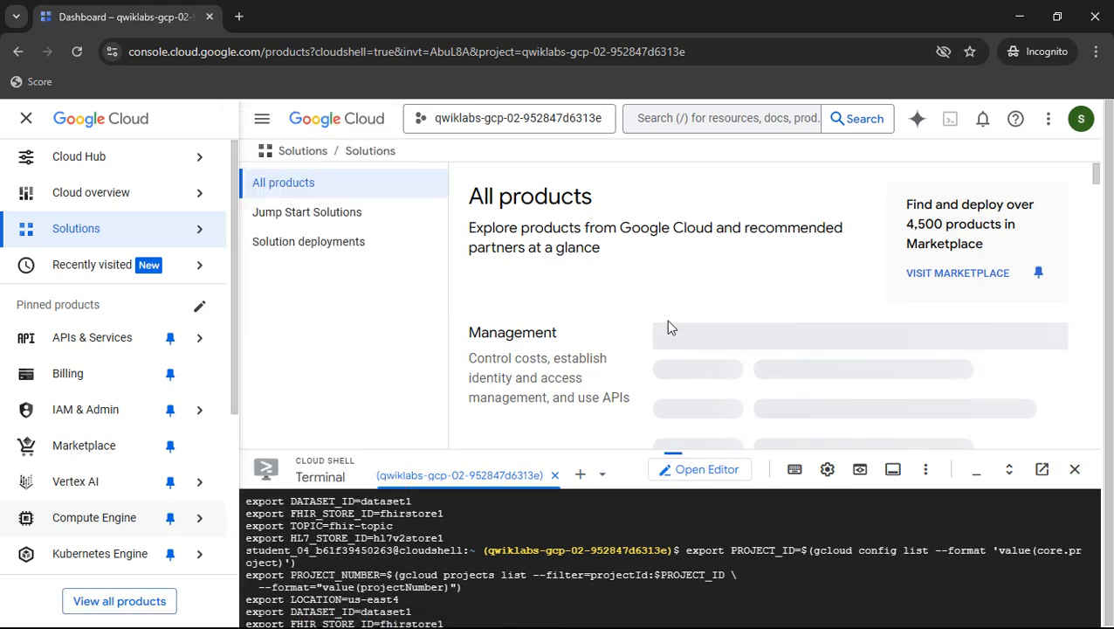
click(668, 321)
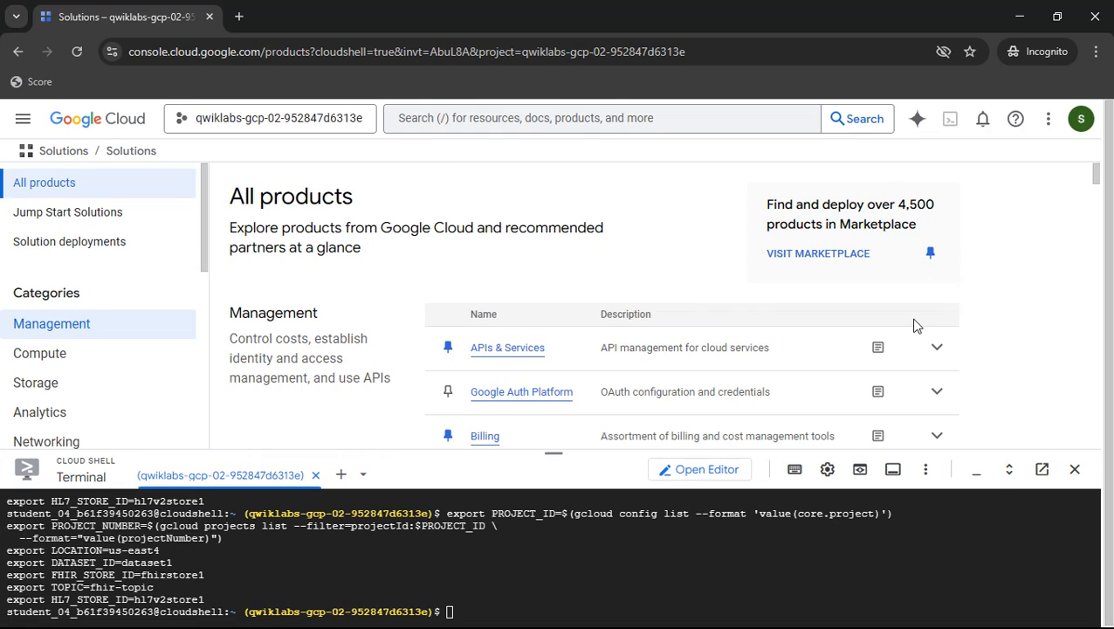
scroll(915, 325, down, 8)
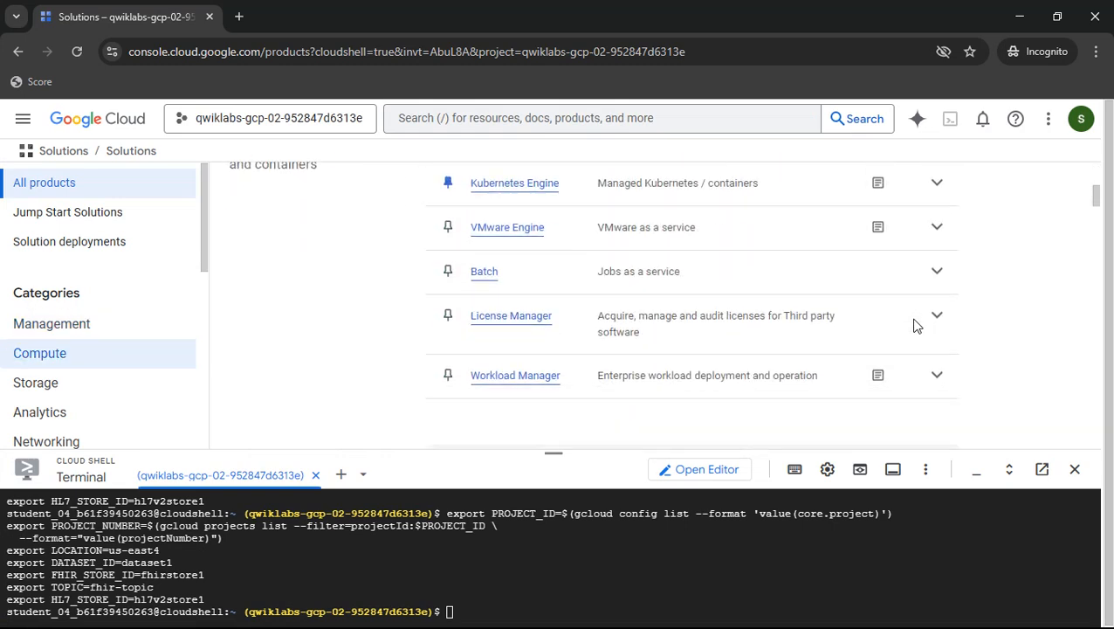
scroll(917, 323, down, 8)
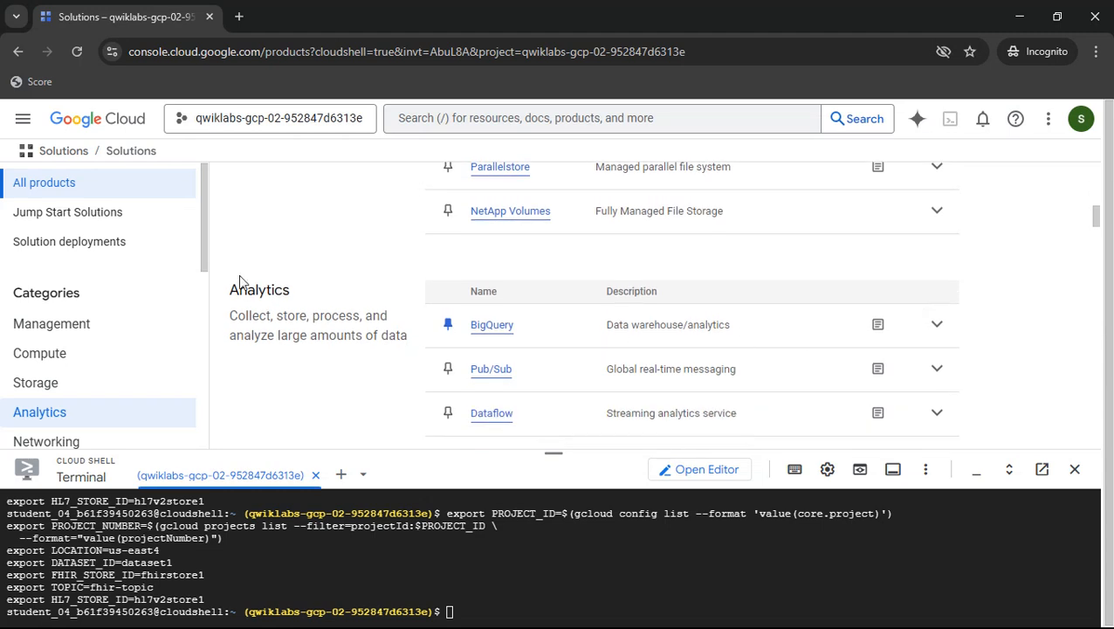
drag(229, 284, 301, 296)
click(307, 293)
scroll(378, 281, down, 3)
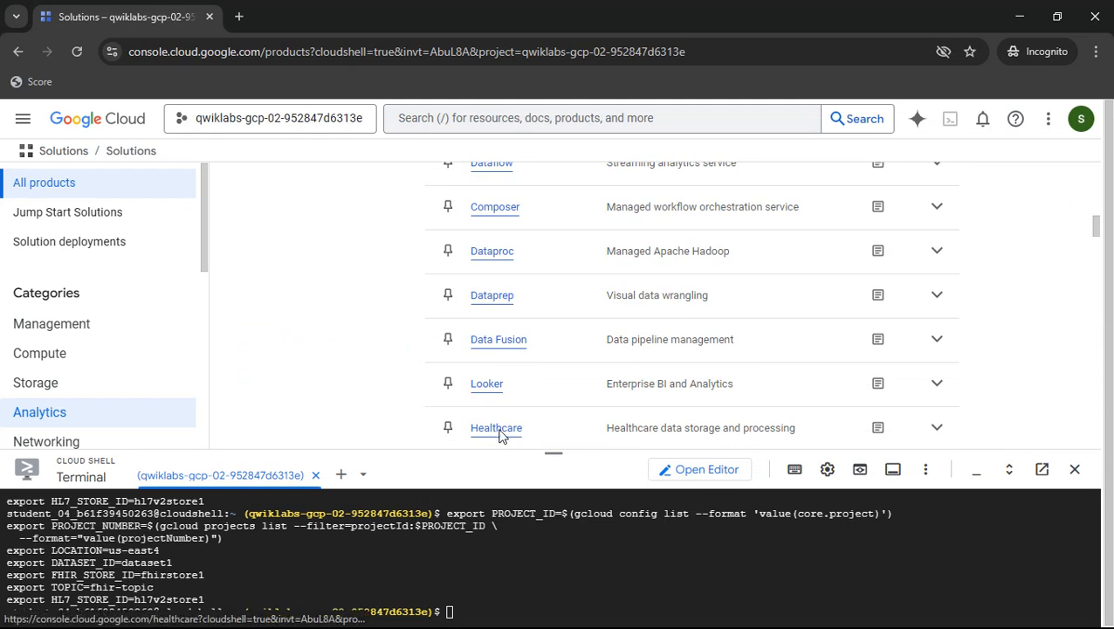
click(498, 428)
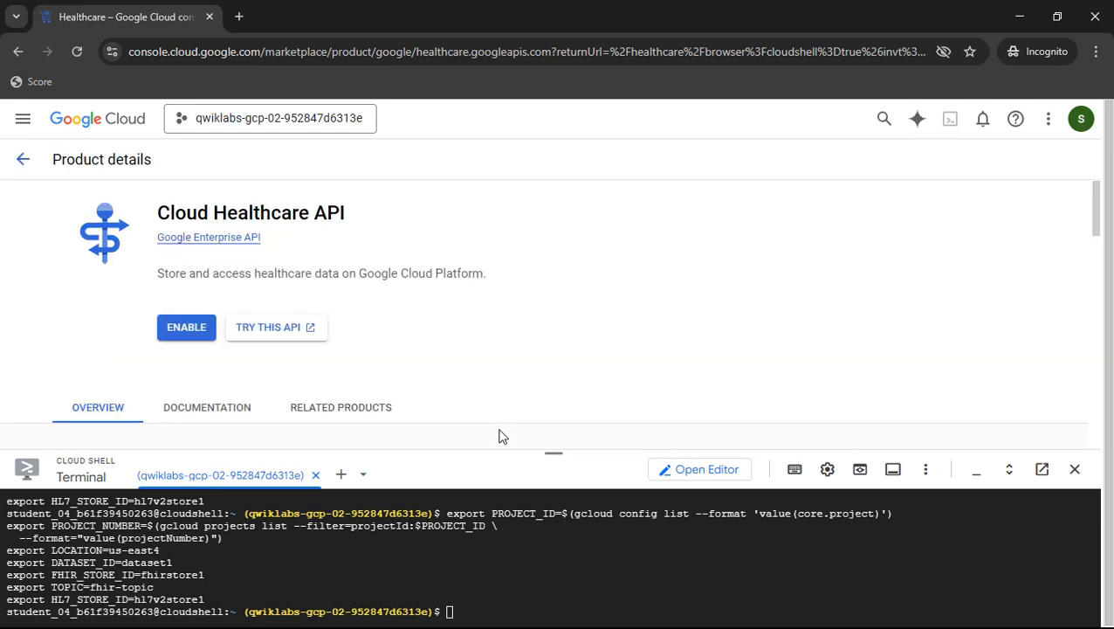
- Enable the Cloud Healthcare API
click(164, 325)
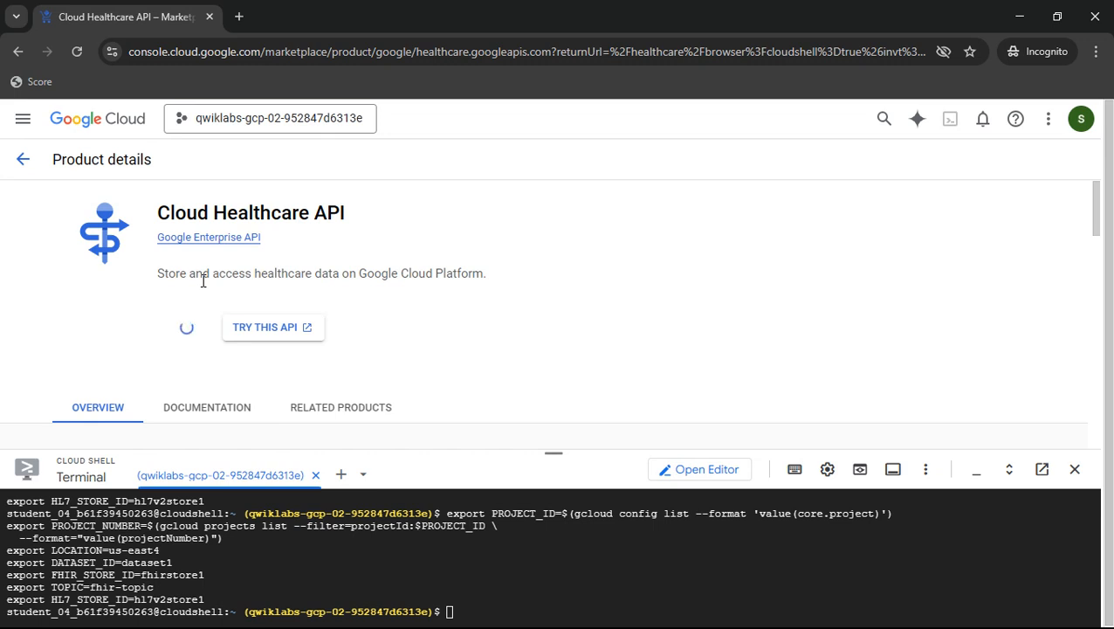
click(977, 471)
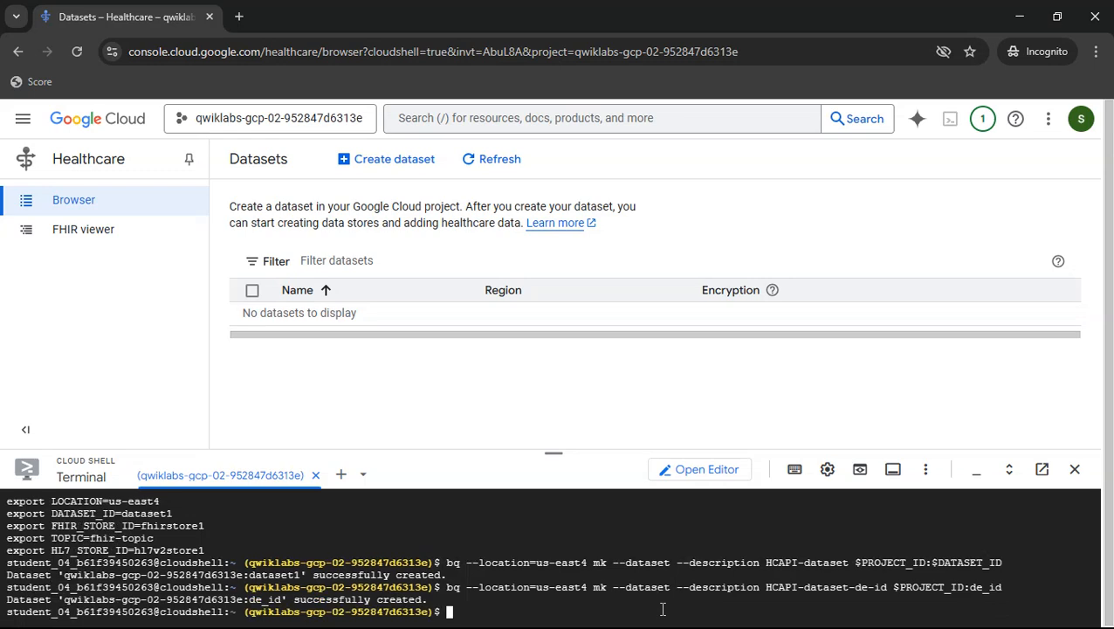
- Copy and run the IAM policy binding commands granting the Healthcare service account roles/bigquery.dataEditor and roles/bigquery.jobUser
key(alt+Tab)
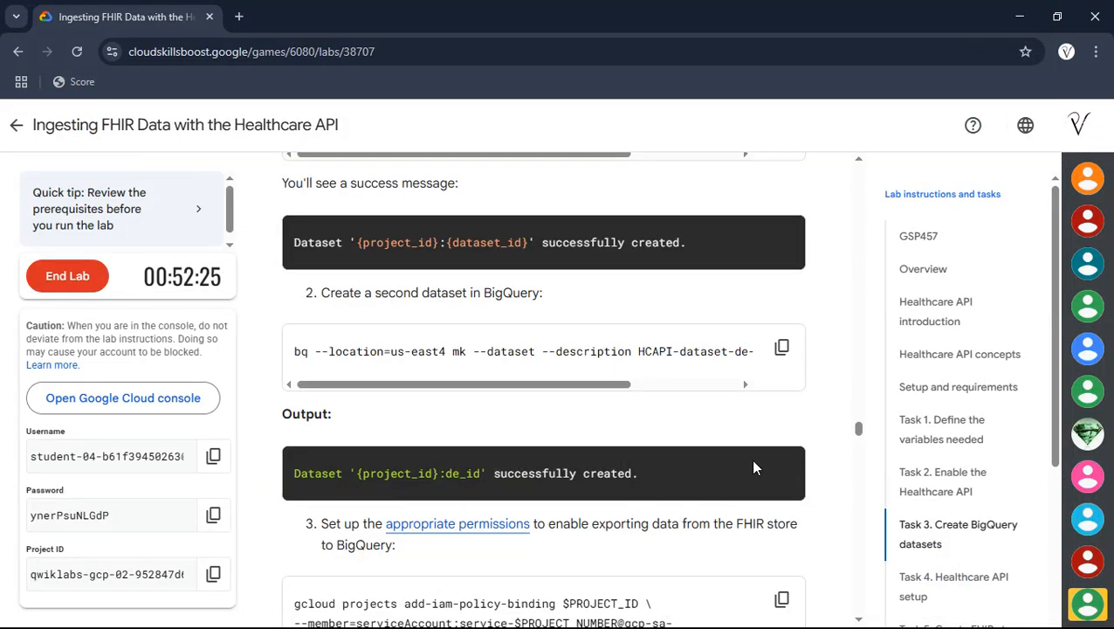
scroll(755, 467, down, 2)
click(780, 442)
key(alt+Tab)
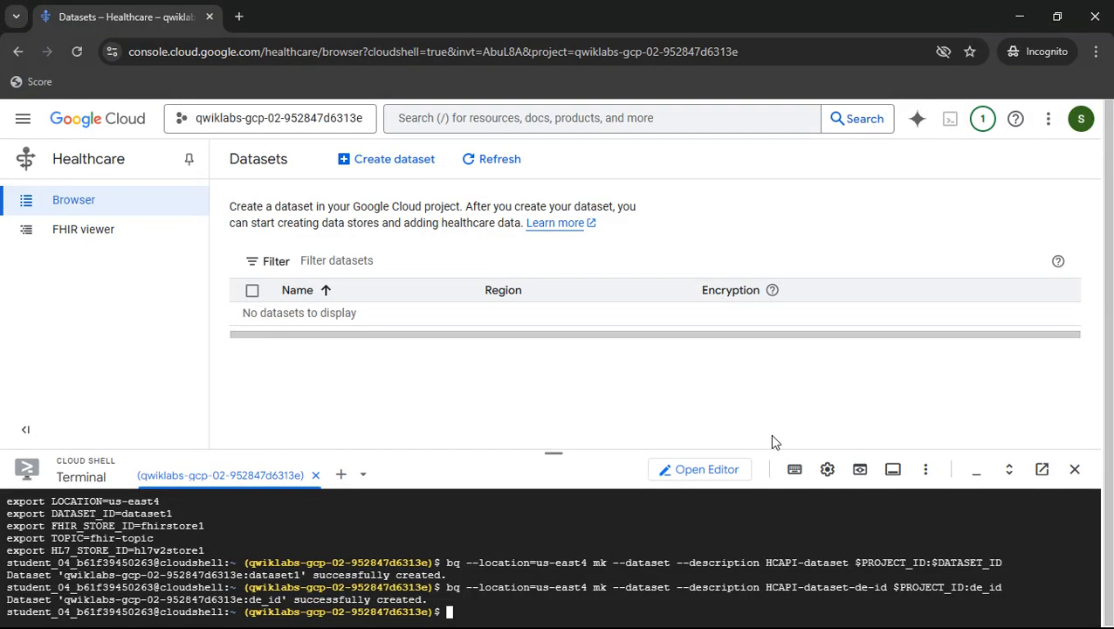
key(ctrl+v)
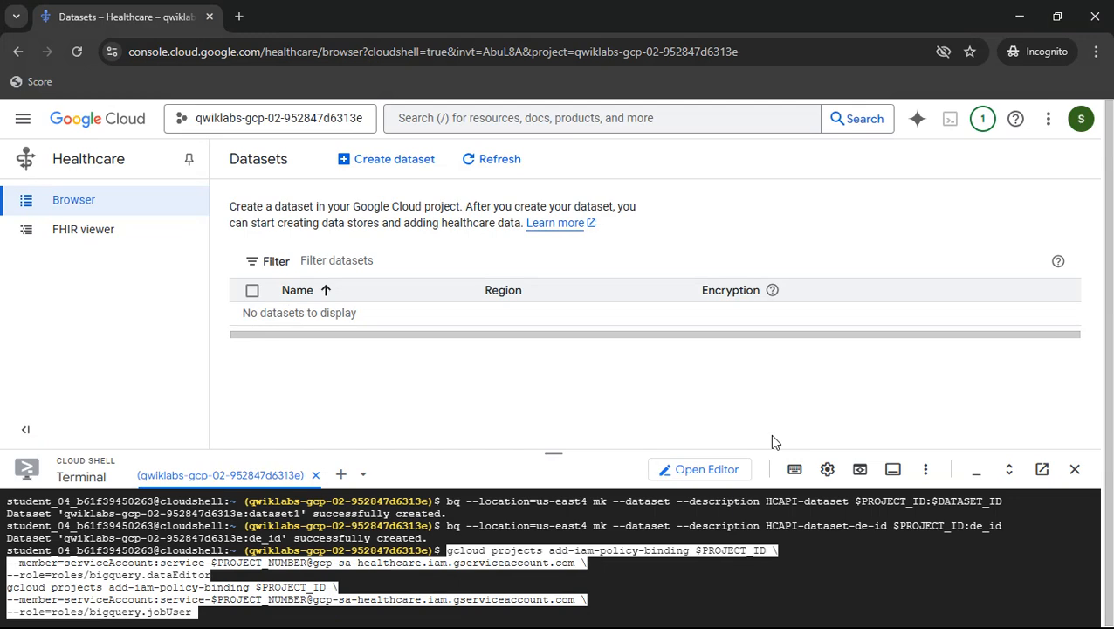
key(Return)
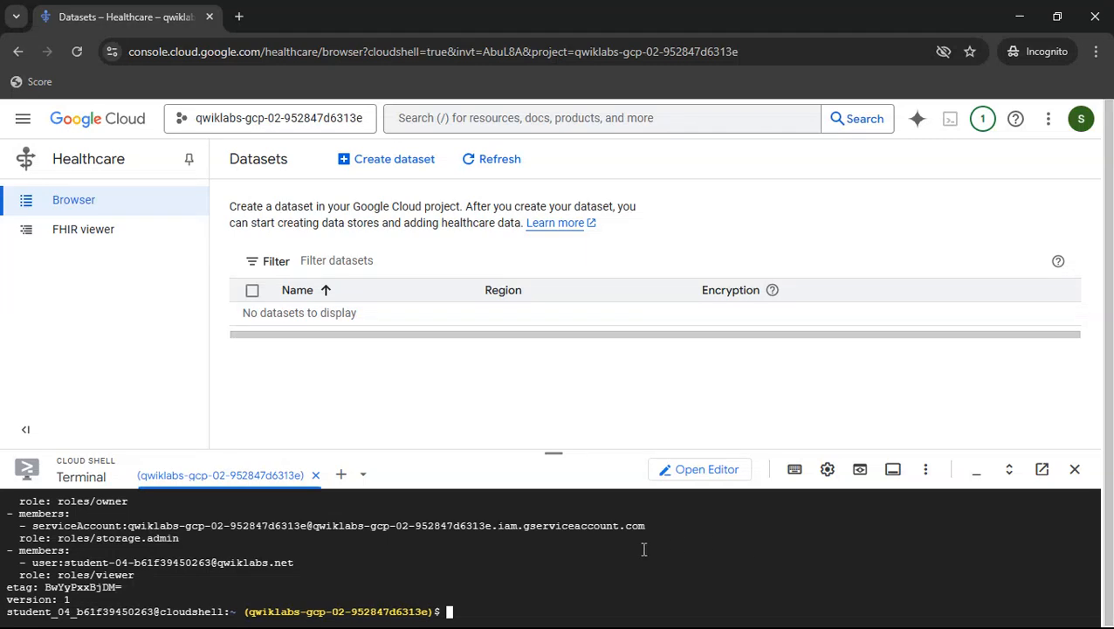
- Copy the Task 4 command and run gcloud healthcare datasets create with $DATASET_ID and --location=$LOCATION in Cloud Shell
key(alt+Tab)
scroll(736, 400, down, 1)
scroll(742, 409, down, 5)
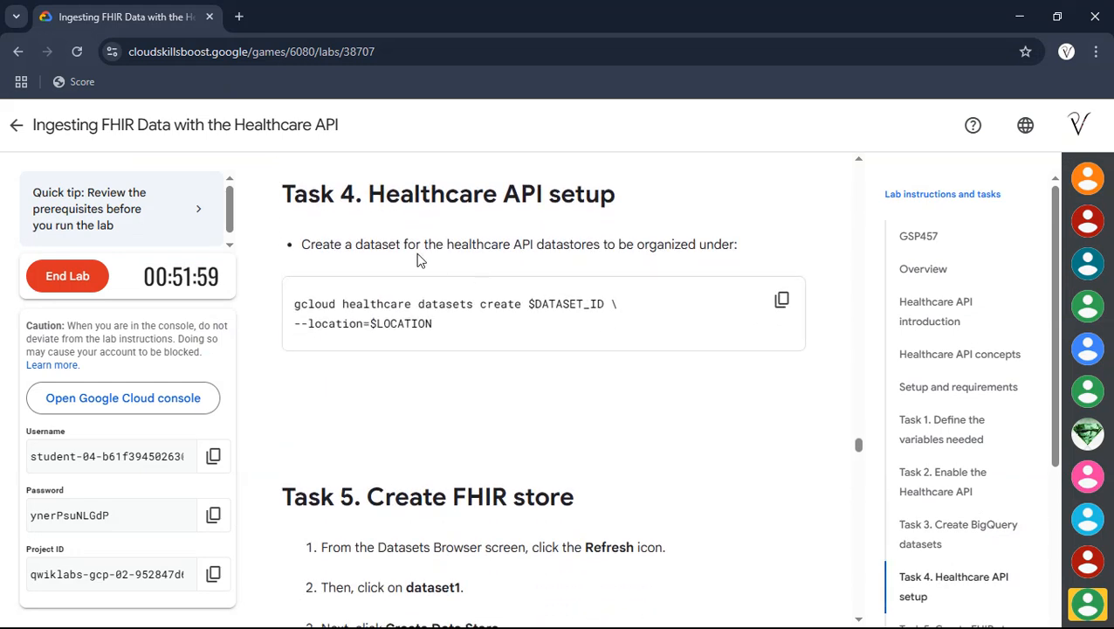
click(773, 306)
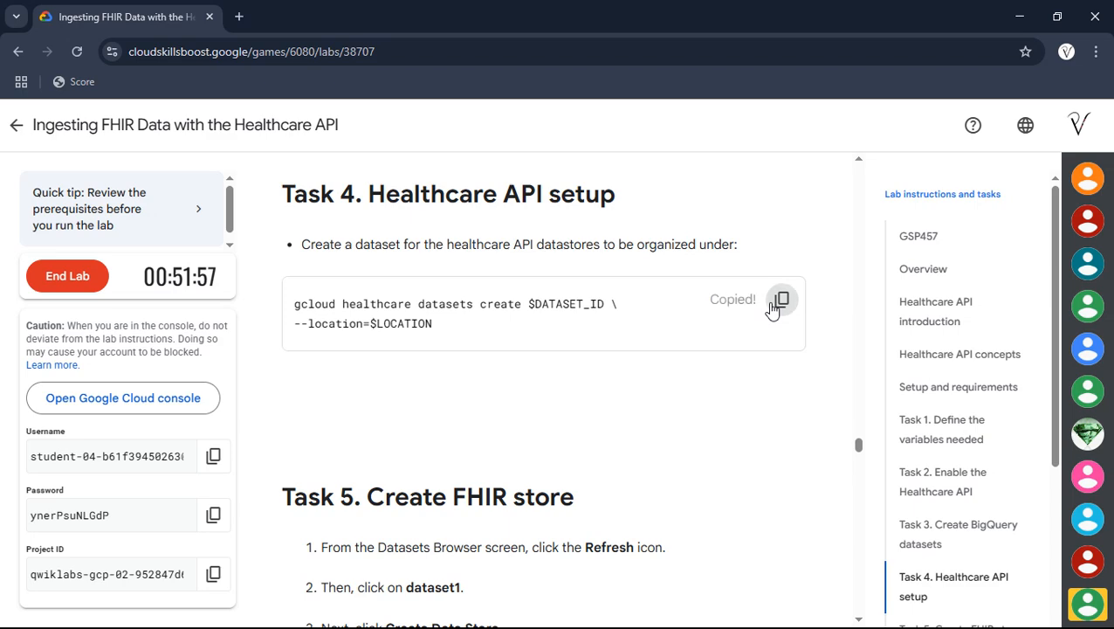
key(alt+Tab)
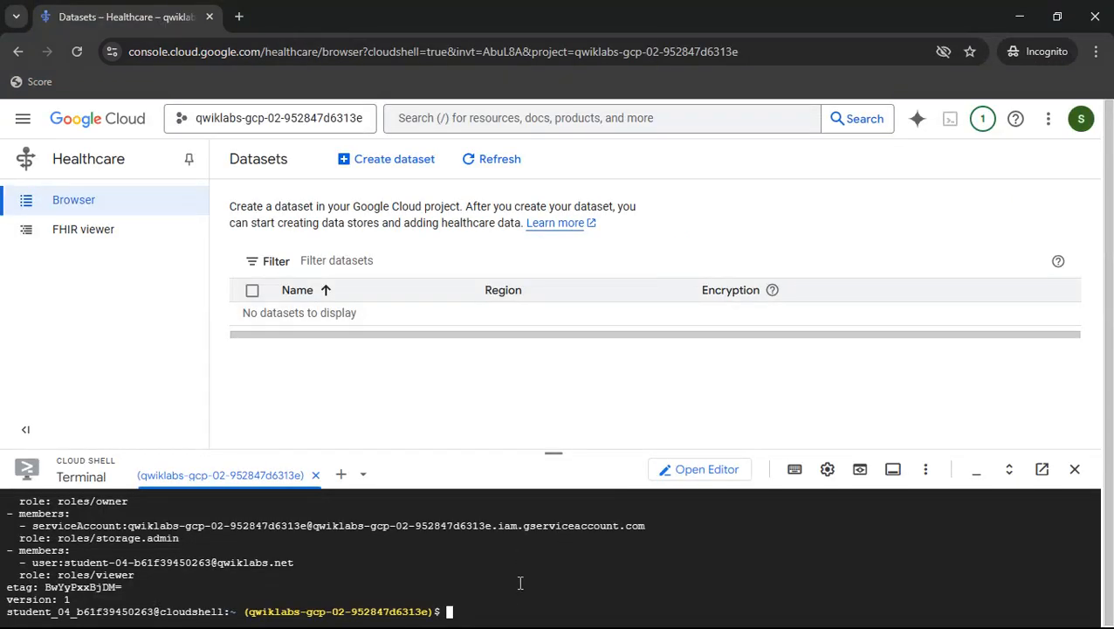
key(ctrl+v)
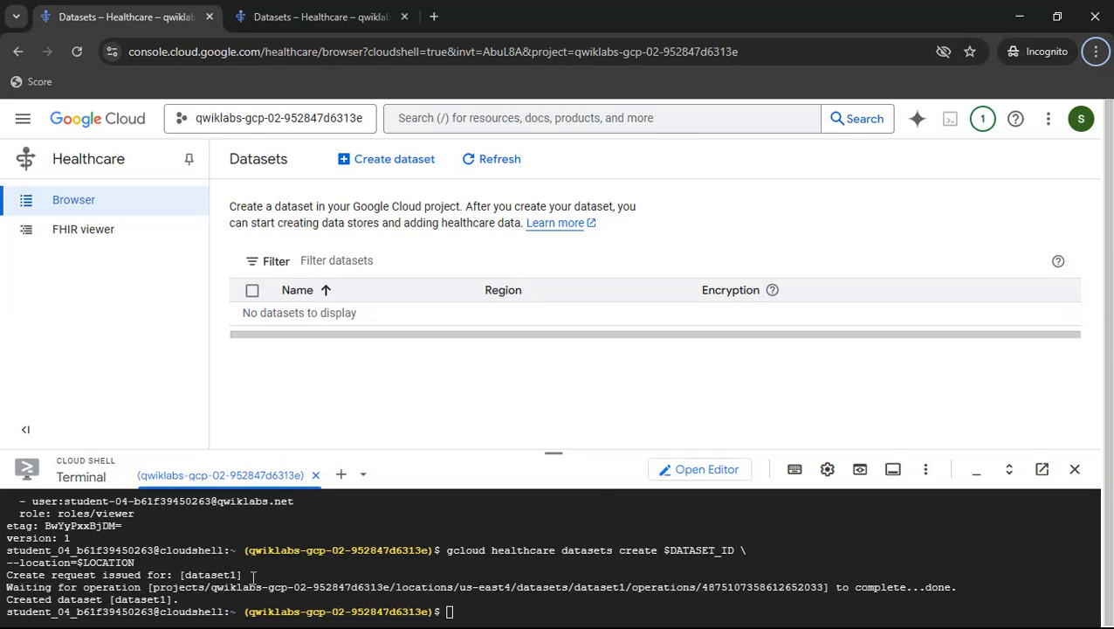
- Review the Task 5 instructions for creating the FHIR store
key(alt+Tab)
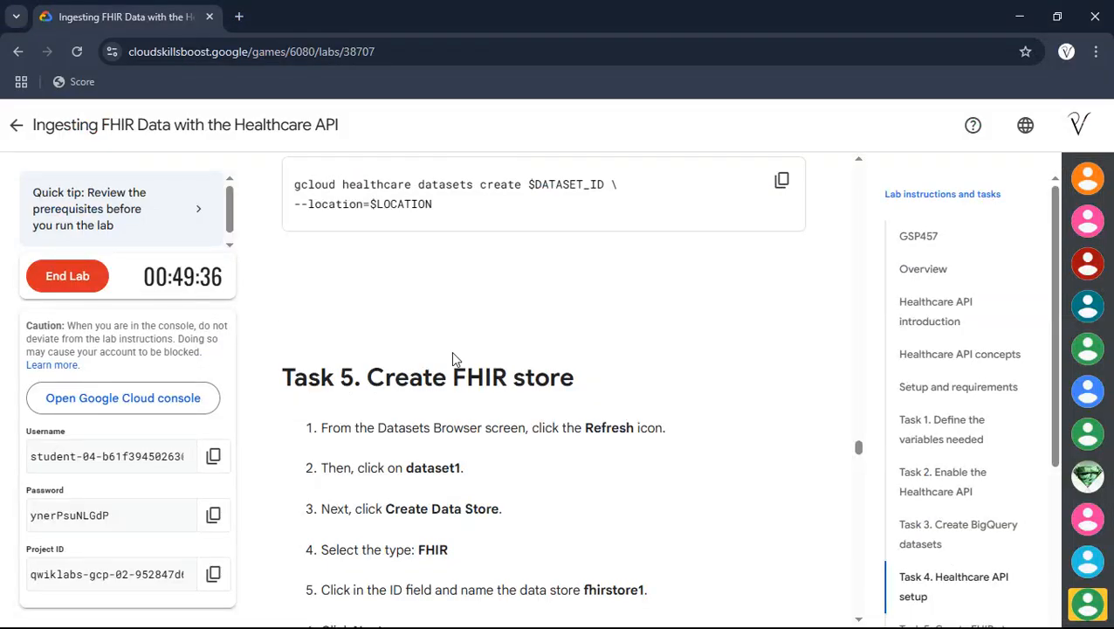
scroll(918, 554, down, 1)
click(919, 554)
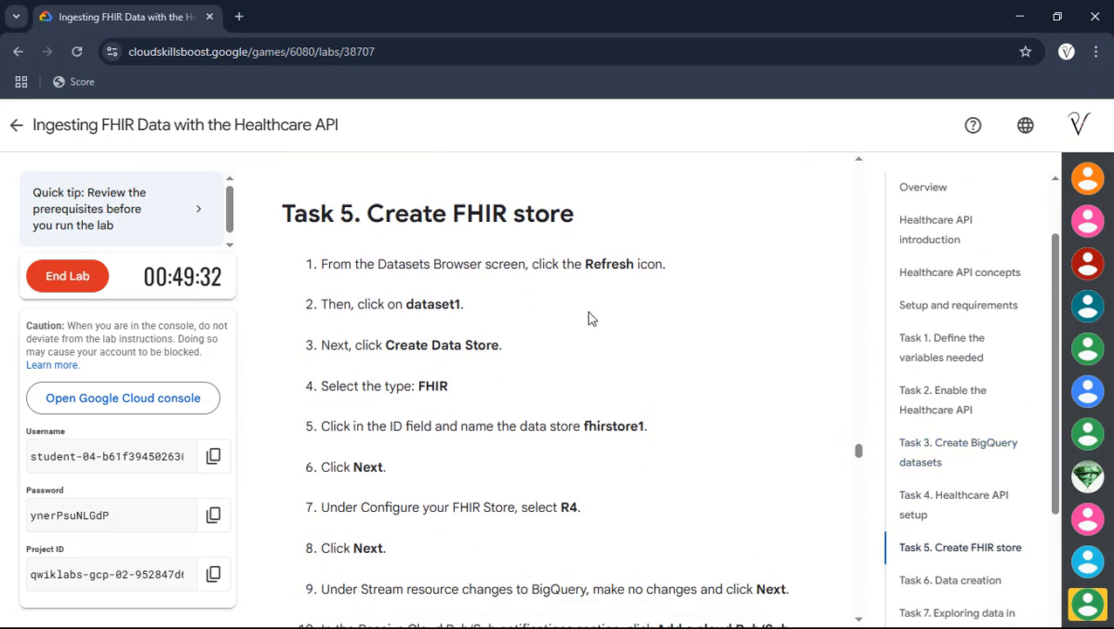
key(alt+Tab)
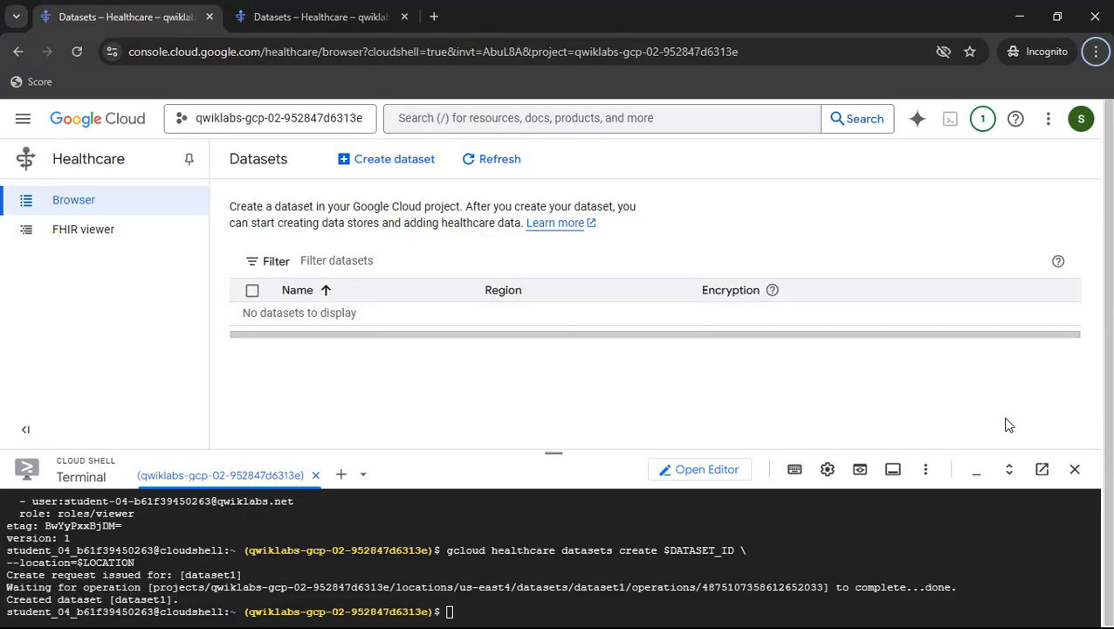
- Switch to the second console tab, refresh the Healthcare datasets list and open dataset1
click(391, 7)
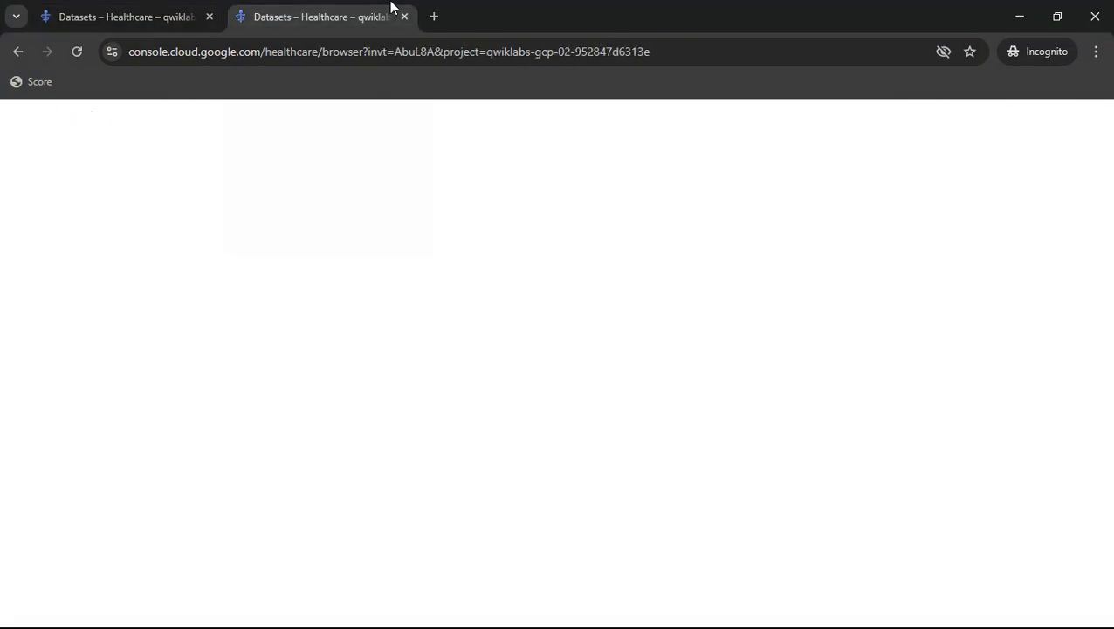
click(644, 160)
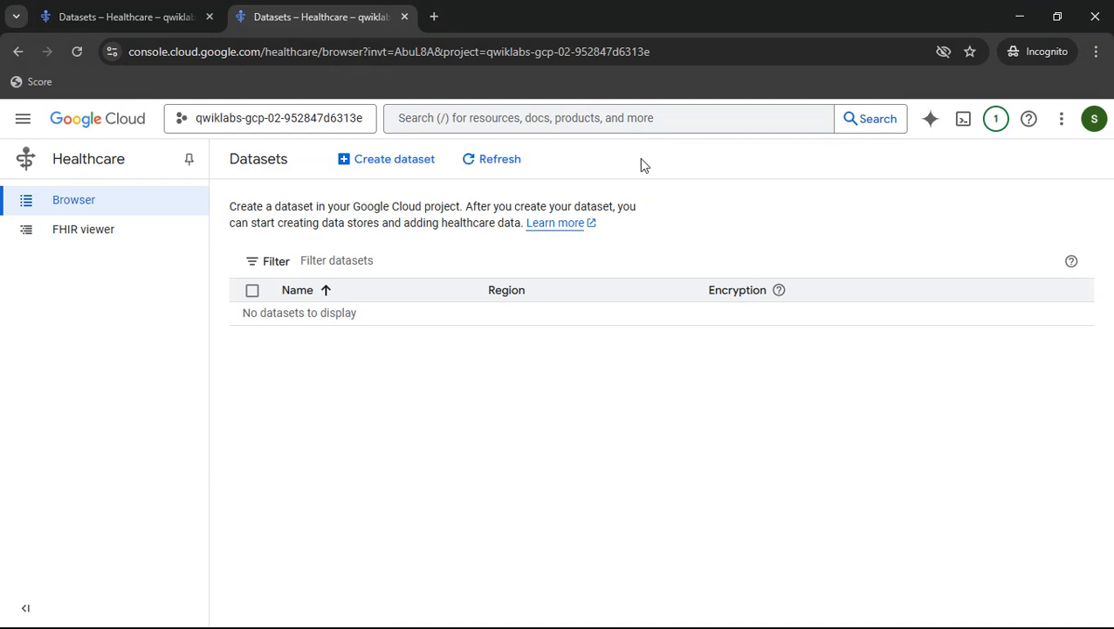
click(470, 166)
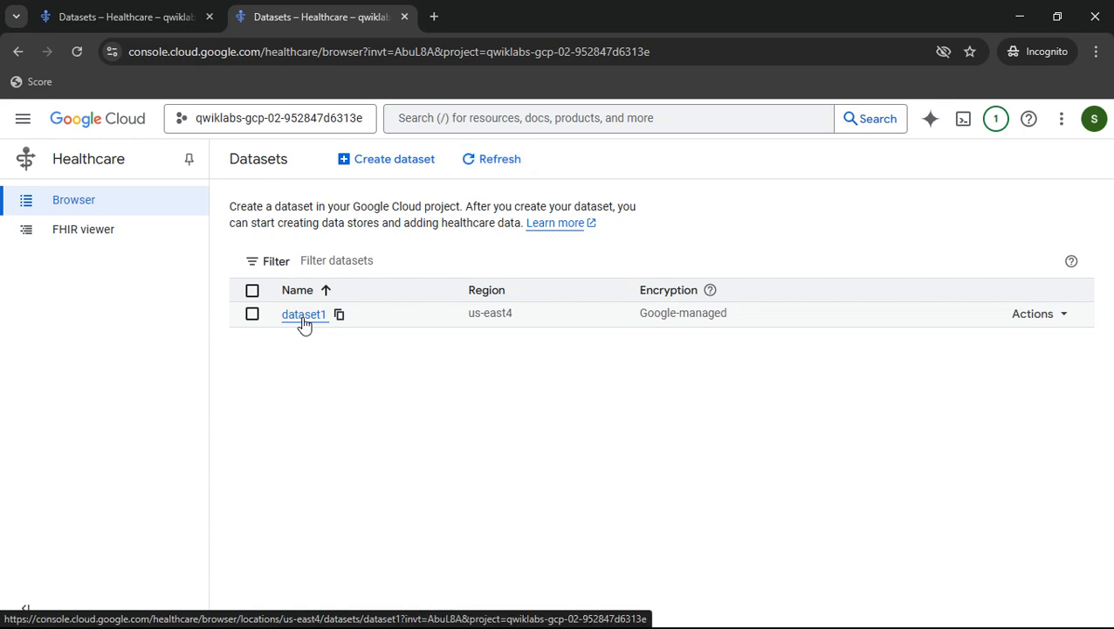
click(303, 317)
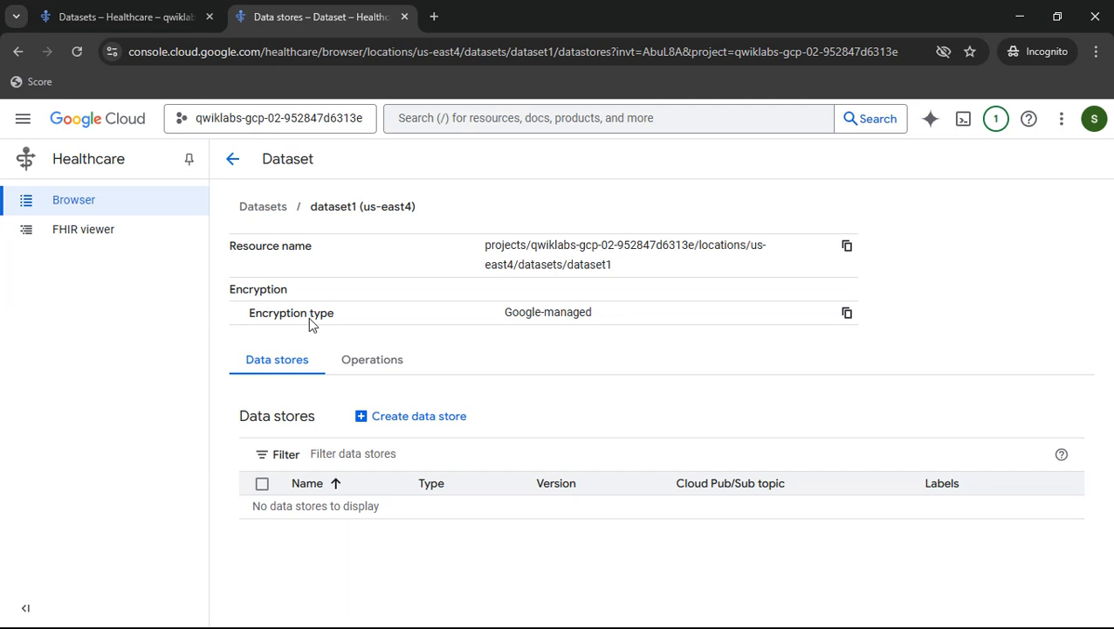
- Start creating a new data store in dataset1 and set its type to FHIR
click(428, 416)
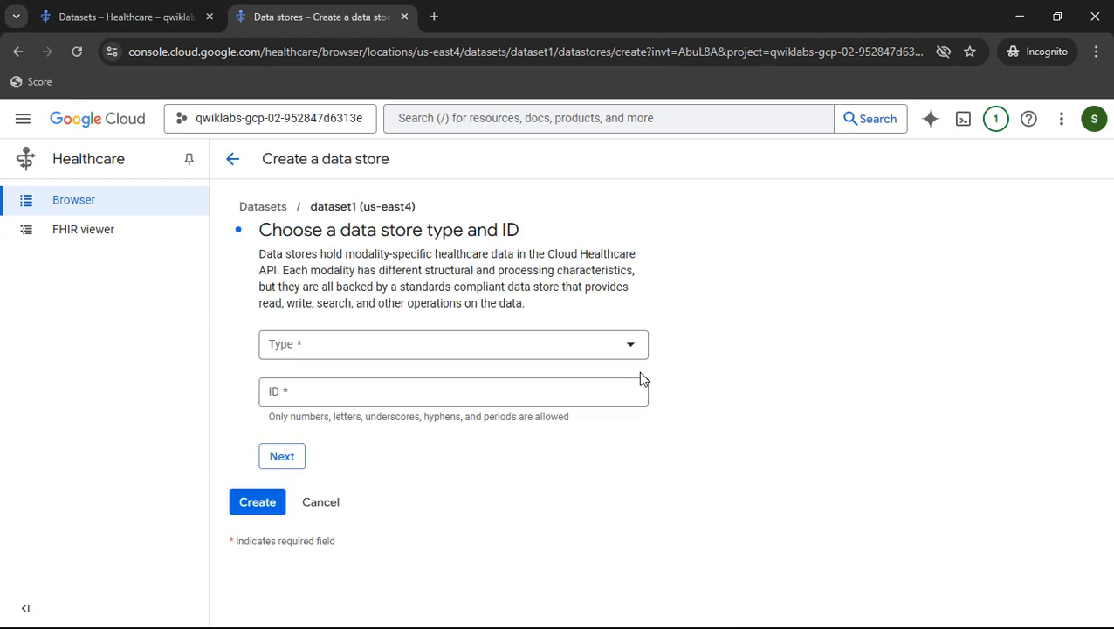
click(497, 344)
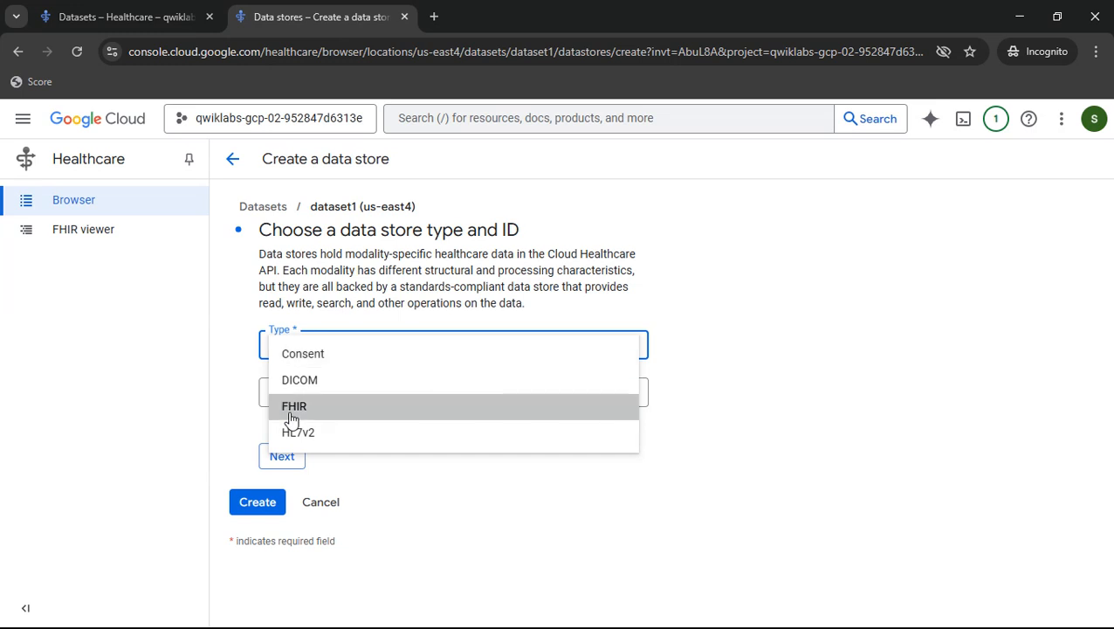
click(292, 418)
click(318, 393)
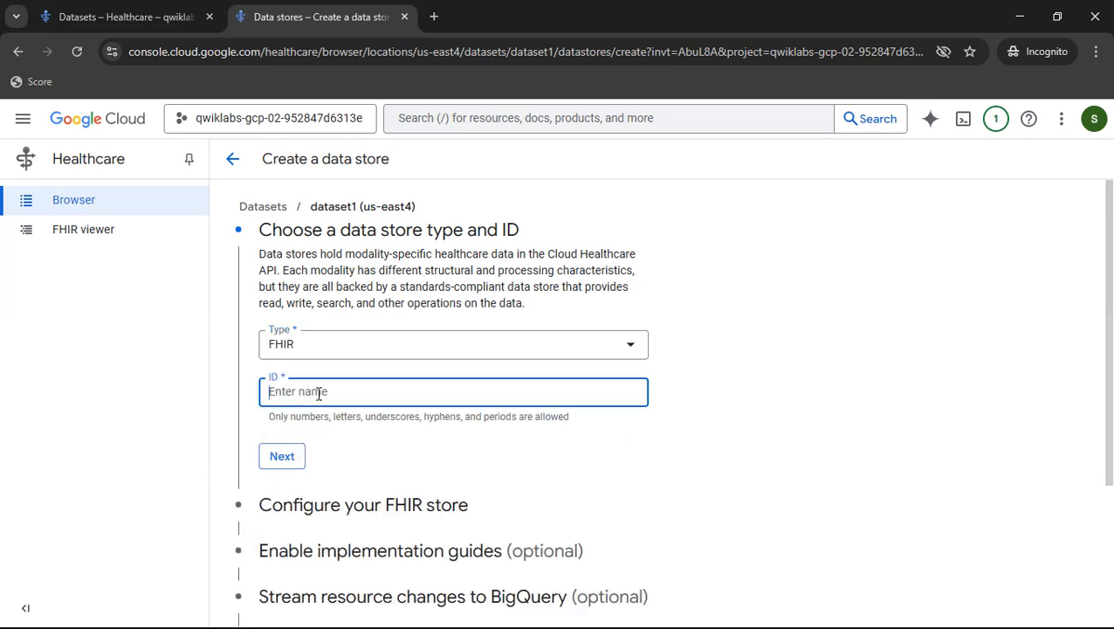
- Copy fhirstore1 from the lab instructions, enter it as the data store ID, and continue
key(alt+Tab)
scroll(502, 375, down, 1)
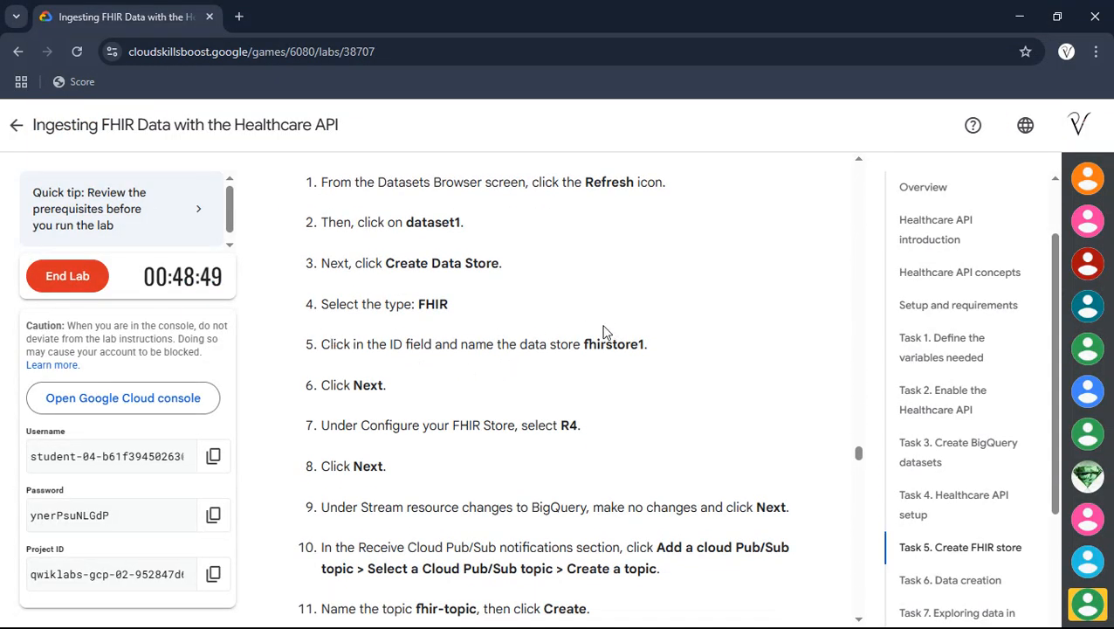
drag(585, 340, 646, 343)
key(ctrl+c)
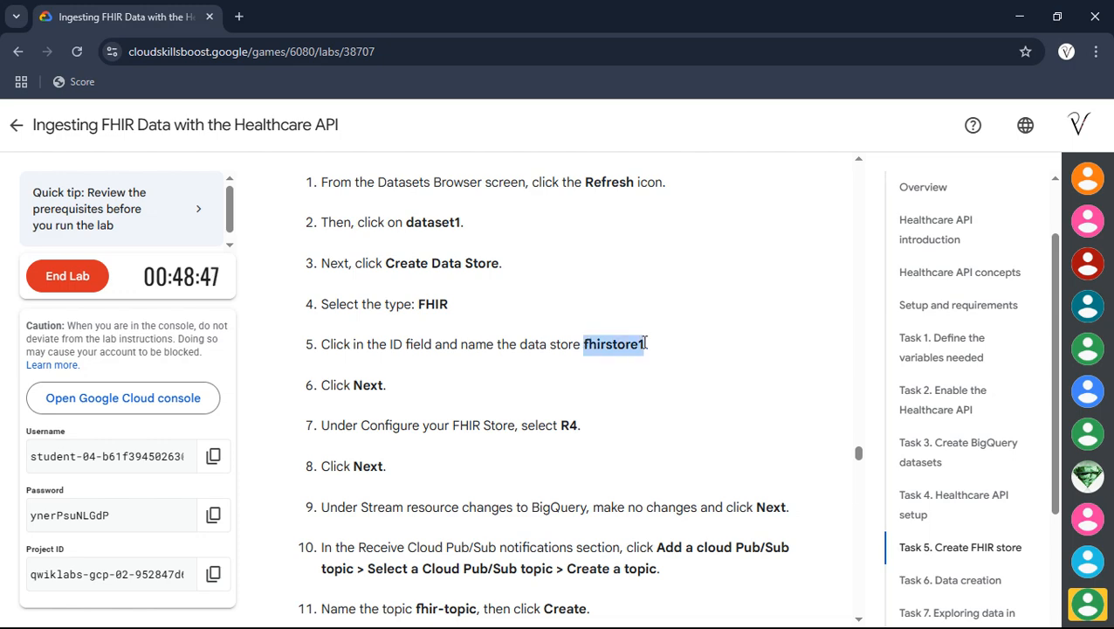
key(alt+Tab)
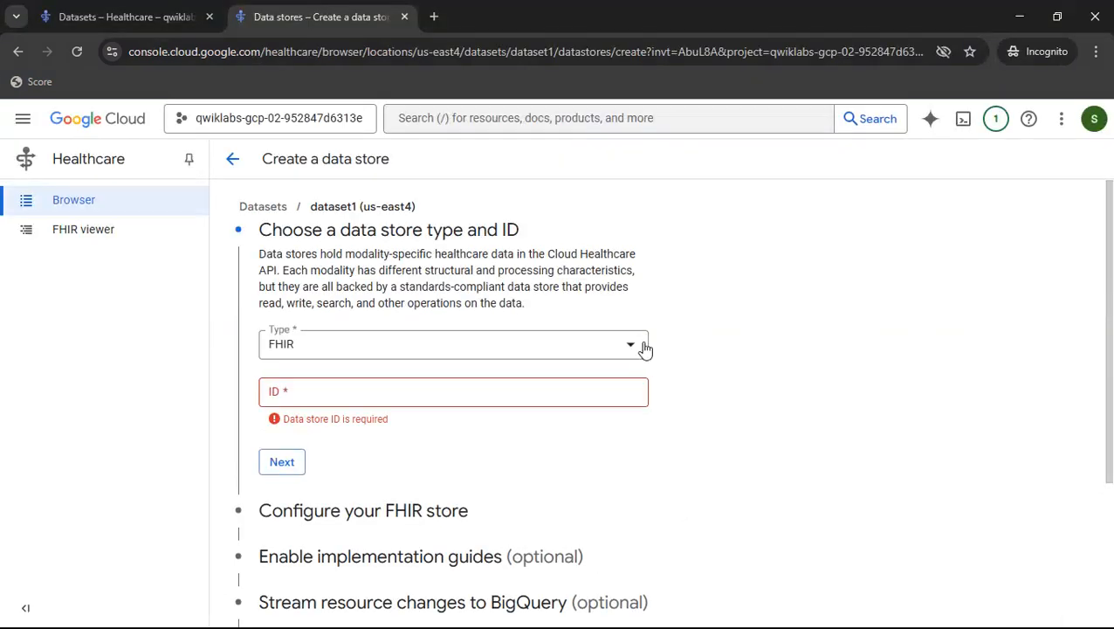
key(ctrl+v)
click(295, 449)
click(282, 455)
- Select FHIR version R4 and advance past the implementation guides and BigQuery streaming sections with defaults
scroll(443, 343, down, 1)
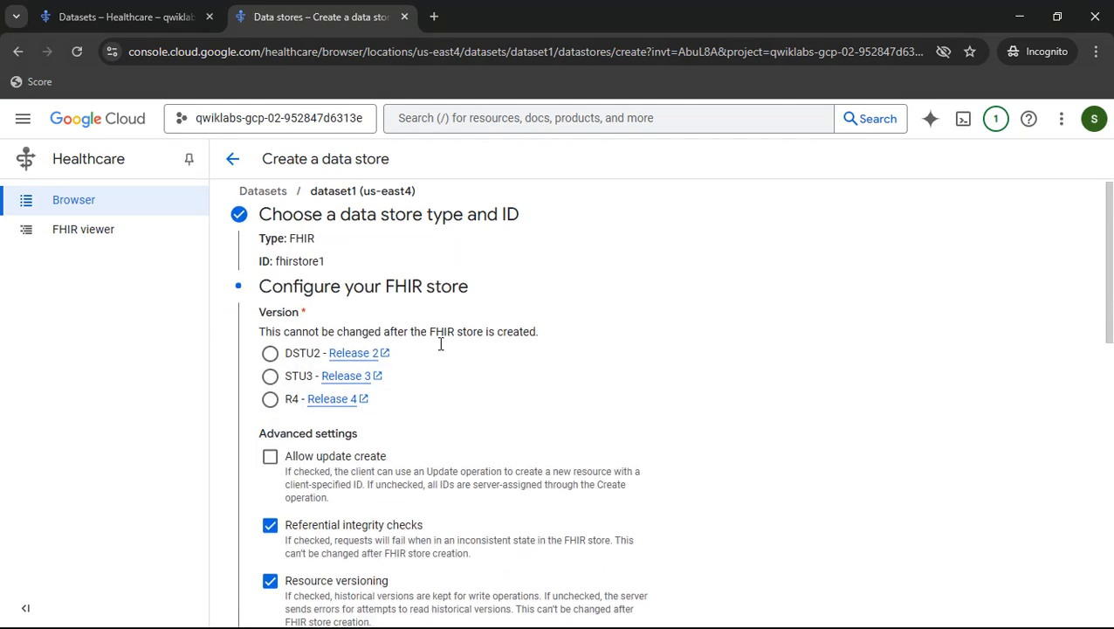
click(270, 306)
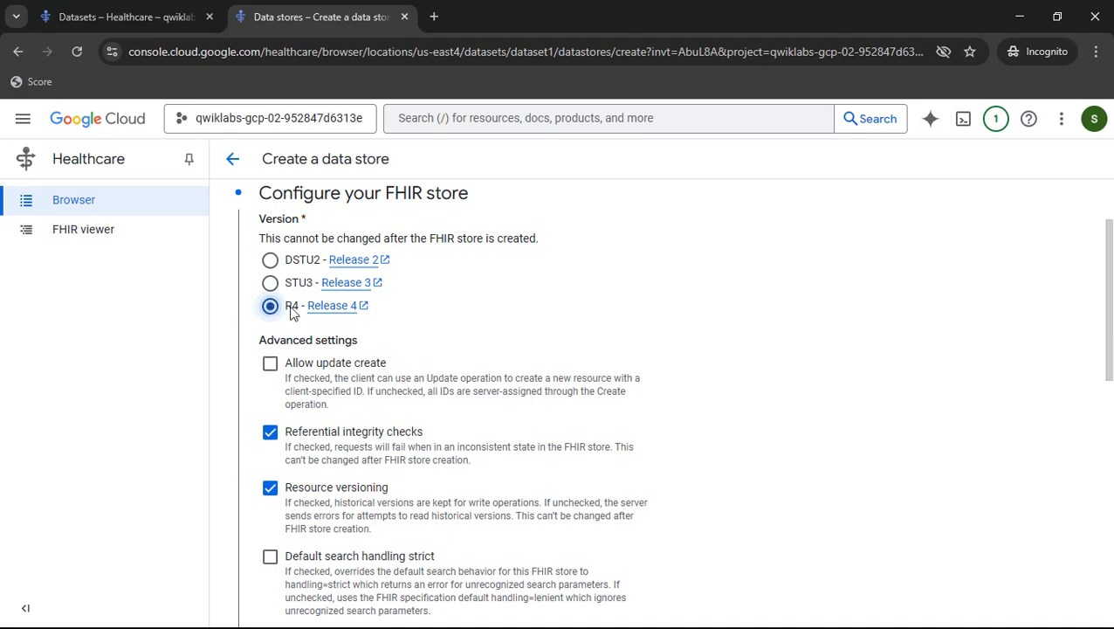
scroll(332, 323, down, 3)
scroll(291, 390, down, 4)
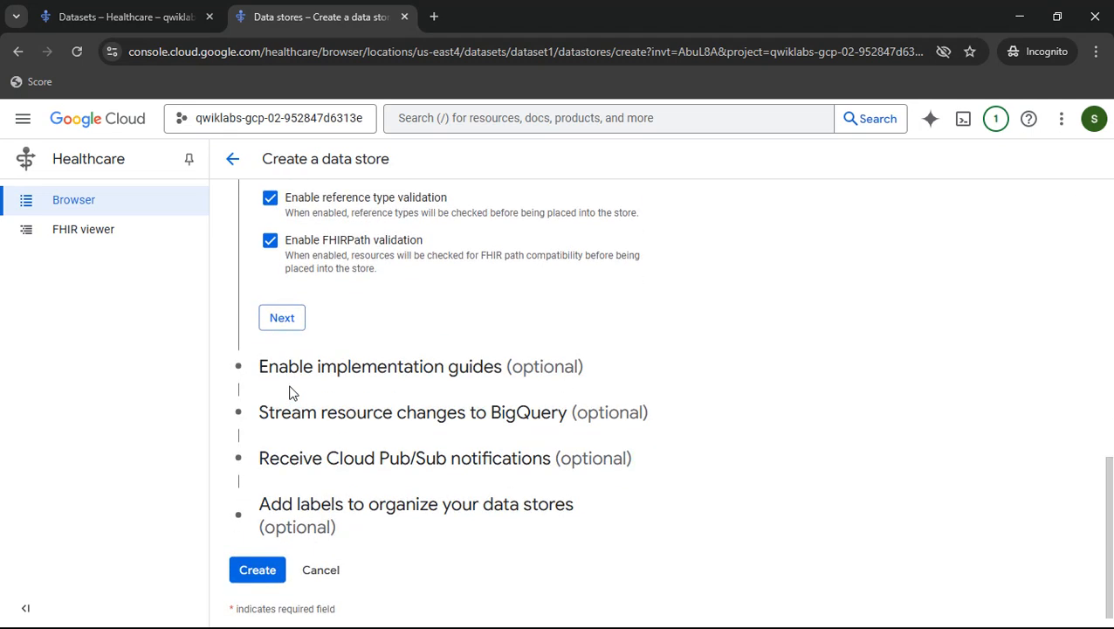
click(288, 321)
scroll(385, 339, down, 5)
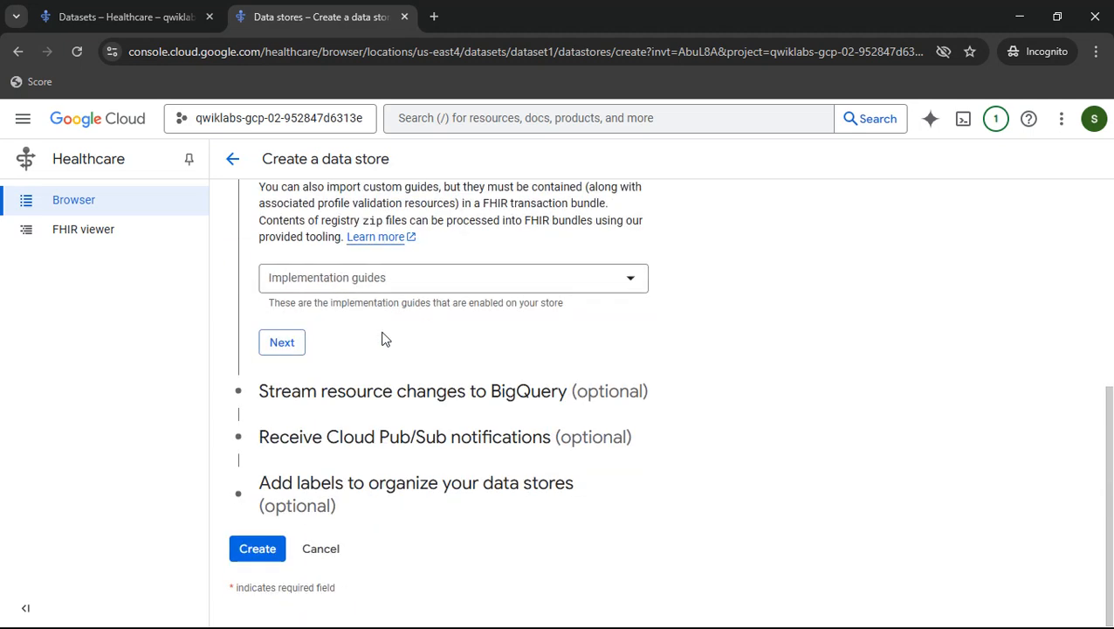
click(297, 346)
scroll(393, 341, down, 3)
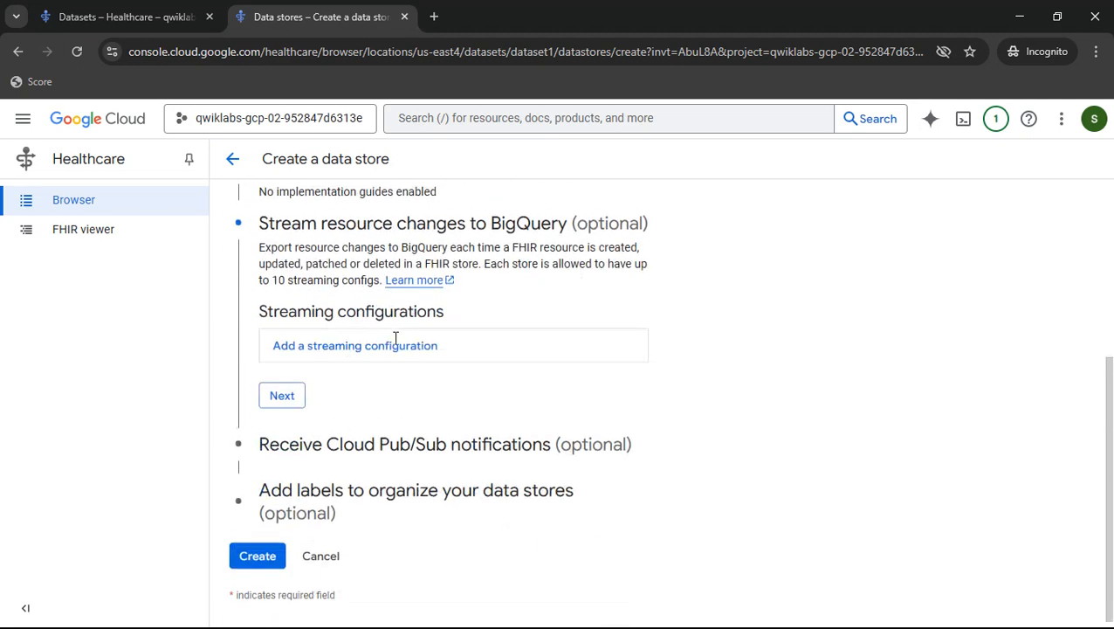
click(284, 390)
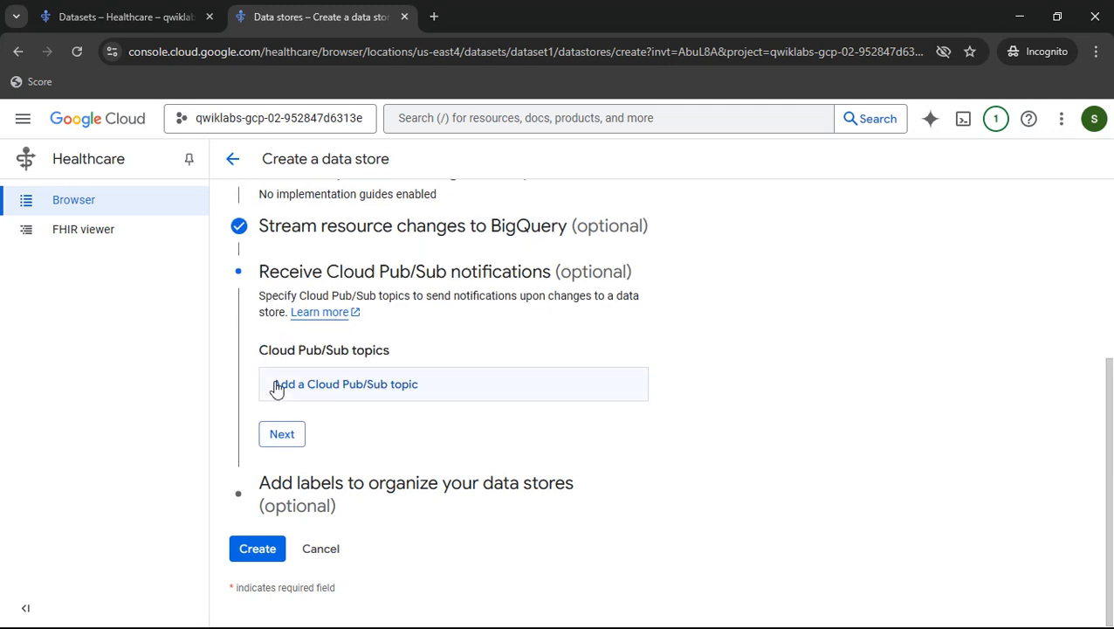
- Add a Cloud Pub/Sub notification topic and start creating a new topic for it
drag(261, 350, 373, 350)
click(383, 351)
click(311, 391)
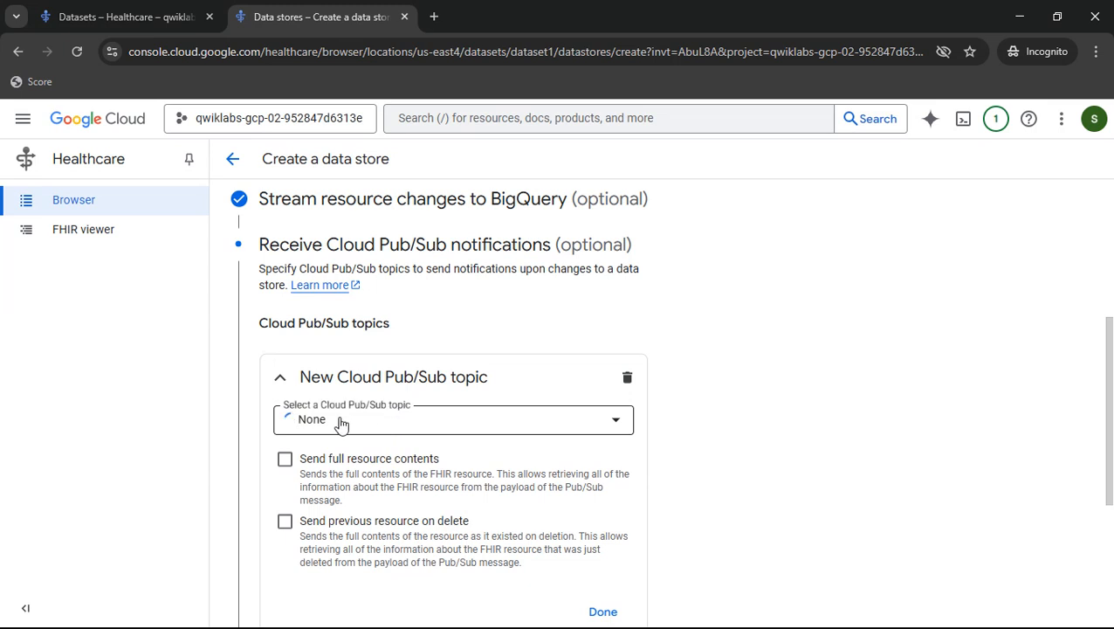
scroll(341, 426, down, 1)
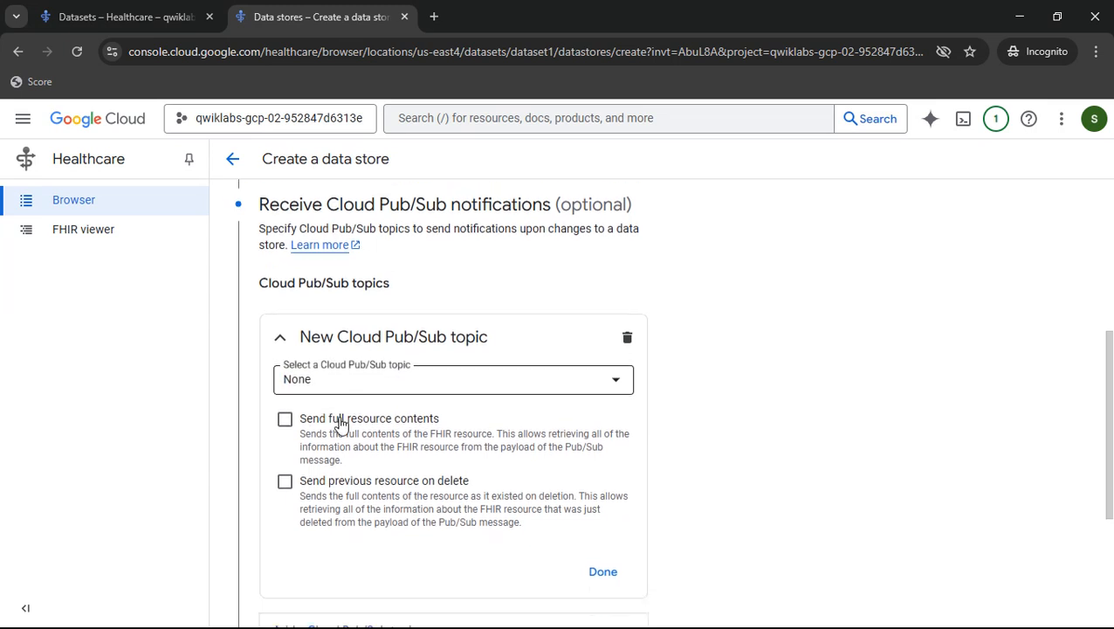
click(399, 363)
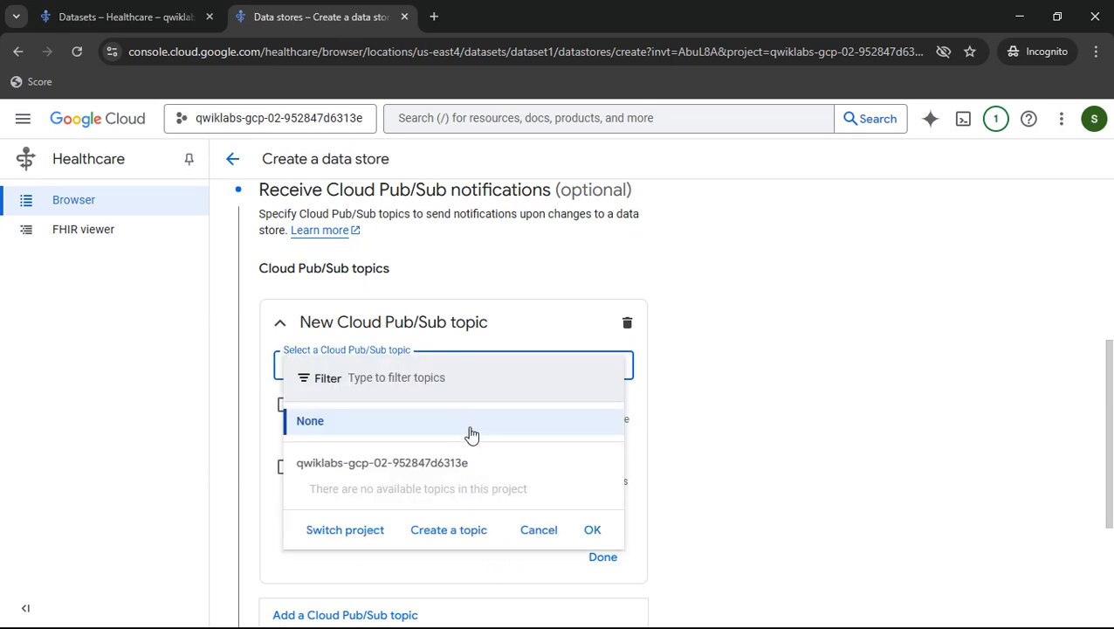
click(464, 535)
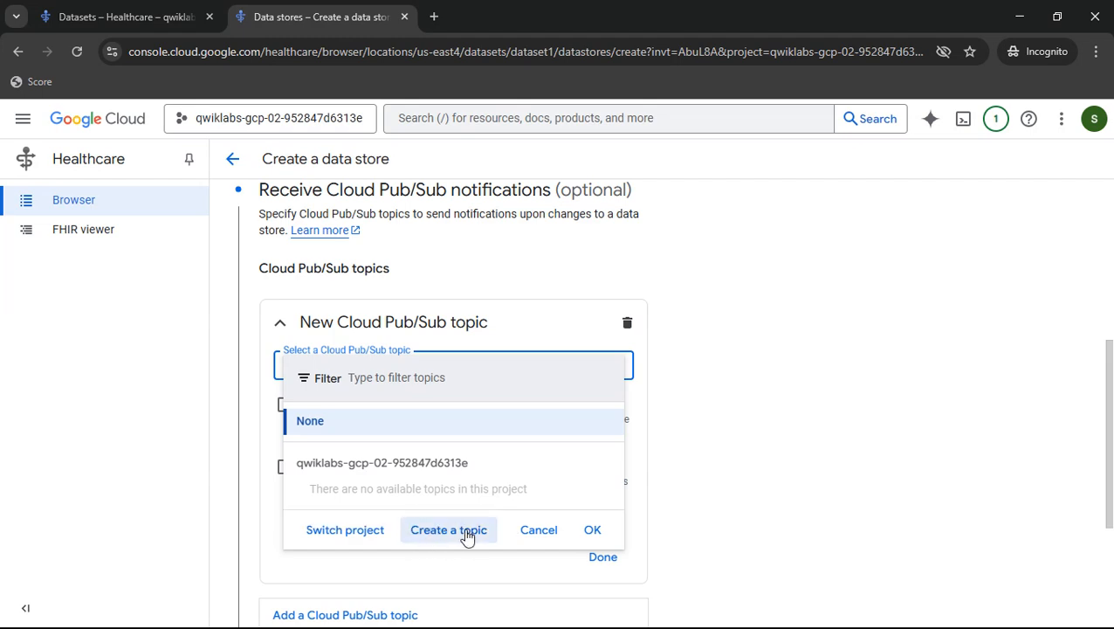
click(801, 174)
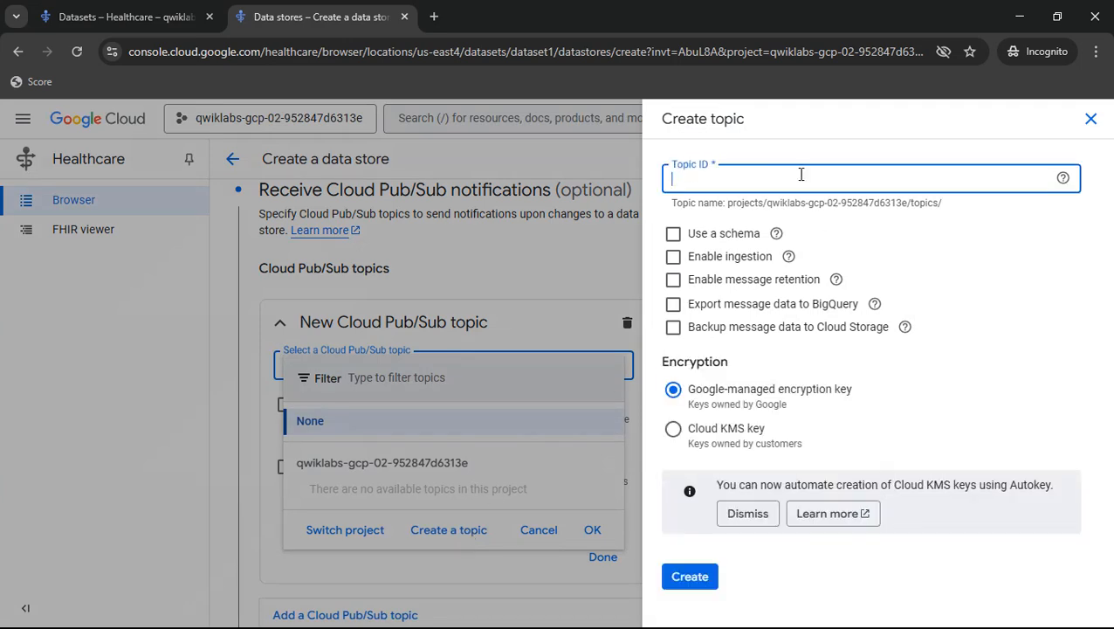
- Copy fhir-topic from the lab instructions and create the Pub/Sub topic with that ID
key(alt+Tab)
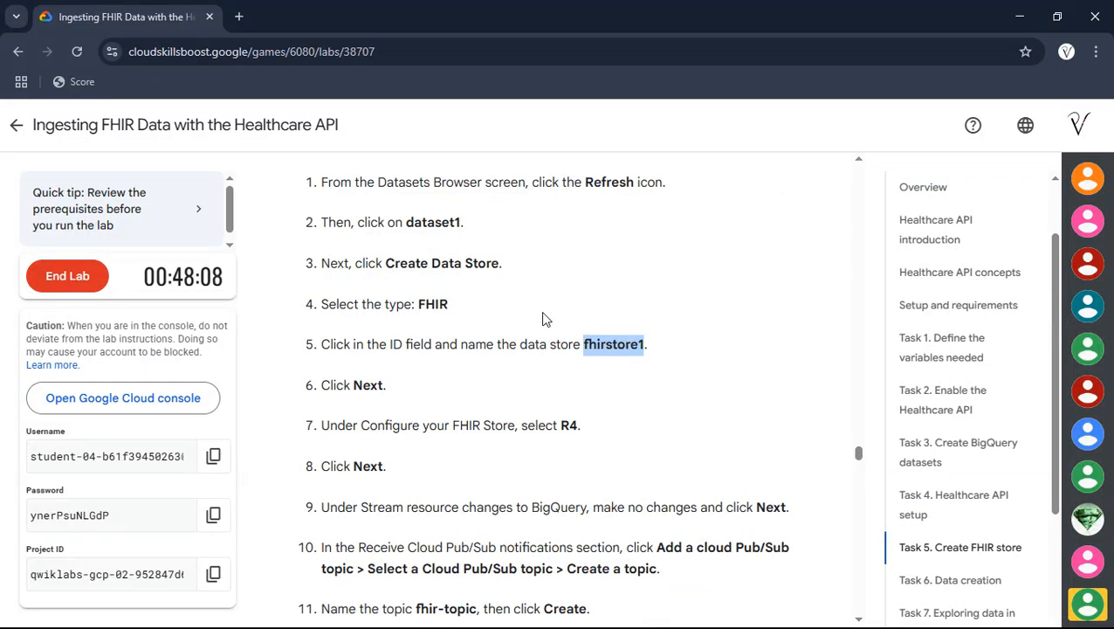
scroll(542, 318, down, 1)
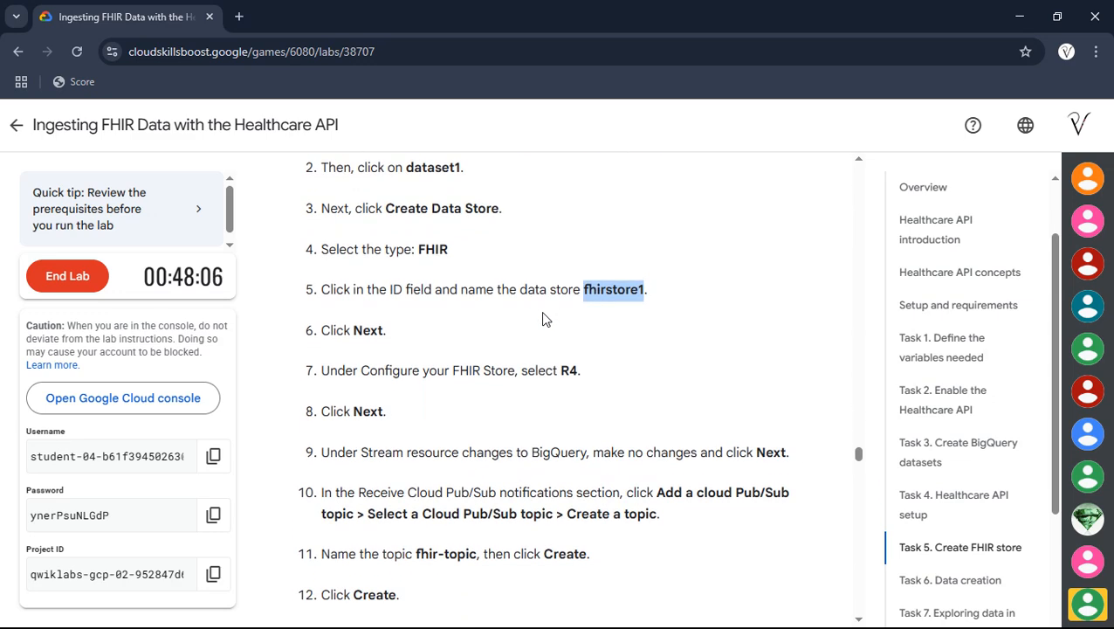
scroll(458, 344, down, 2)
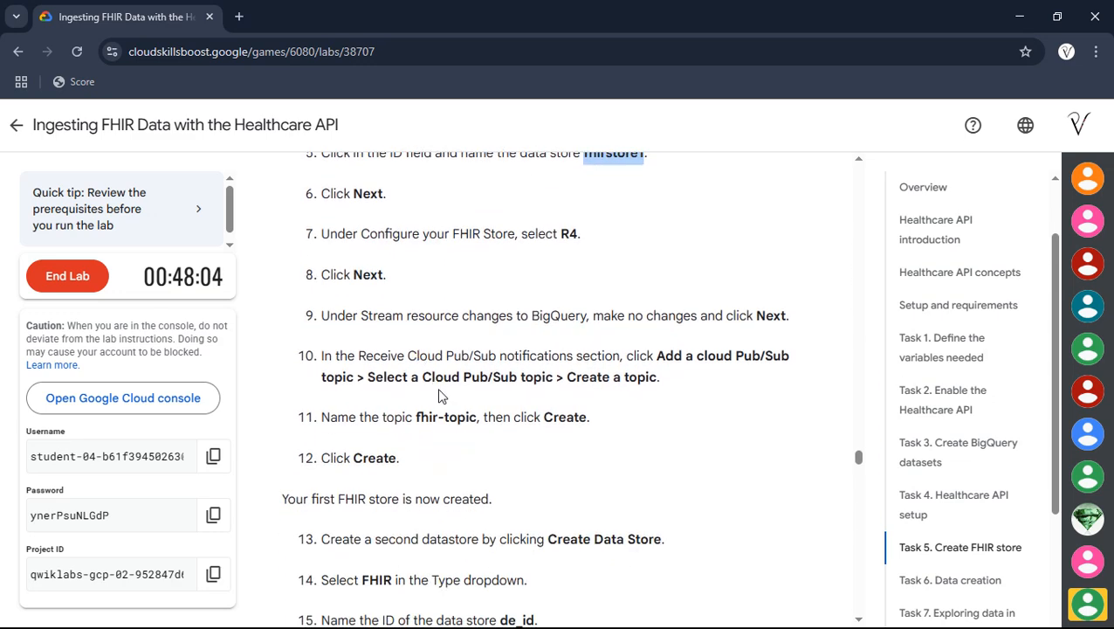
drag(415, 418, 478, 420)
key(ctrl+c)
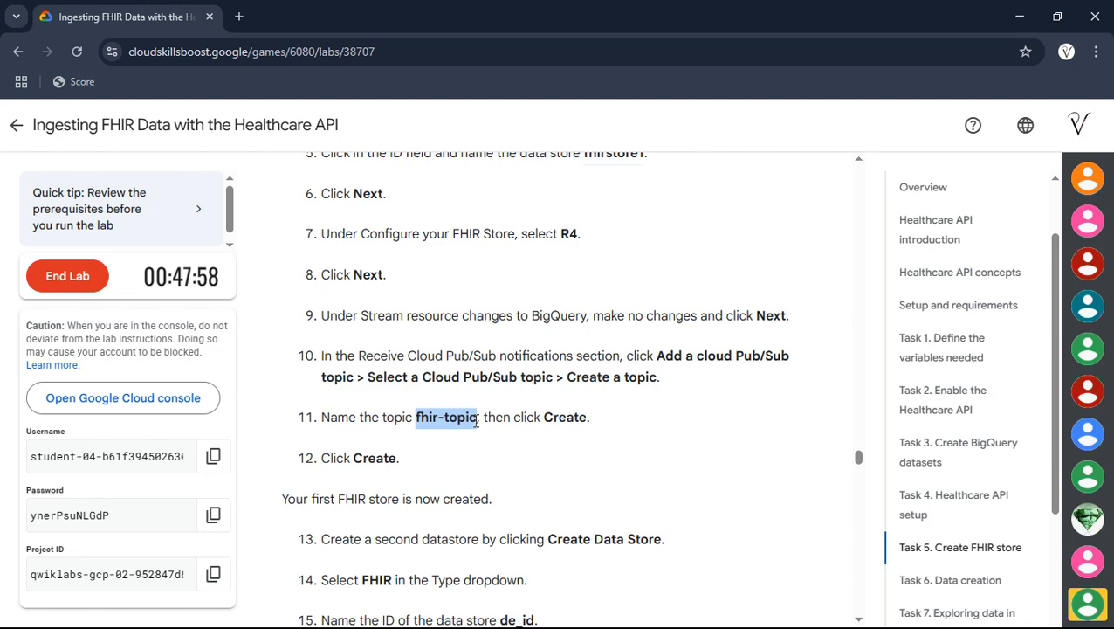
key(alt+Tab)
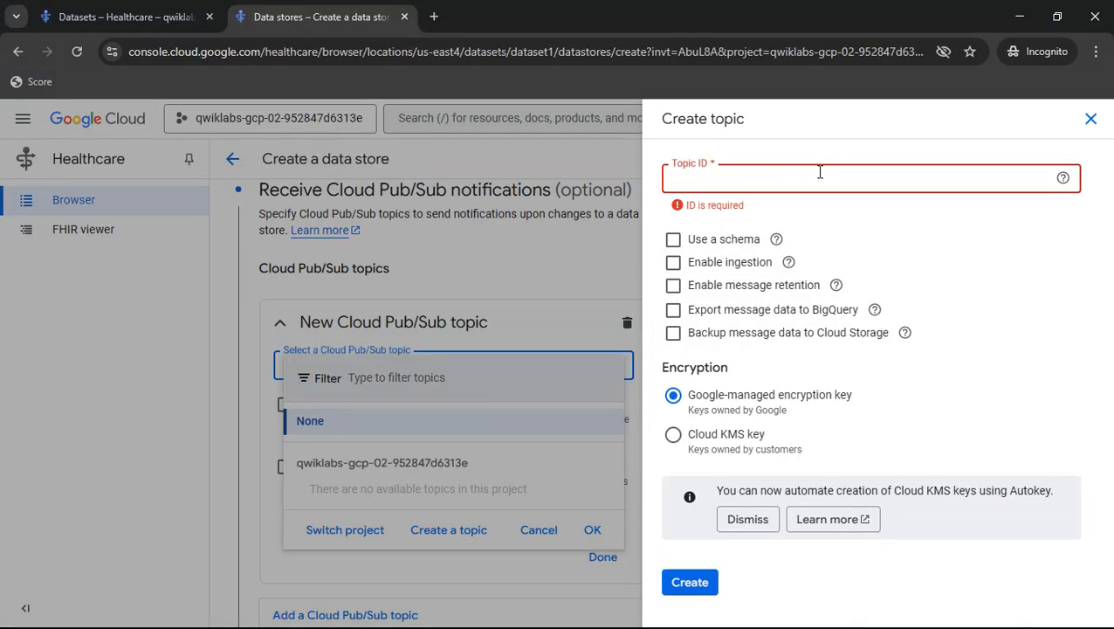
key(ctrl+v)
click(689, 580)
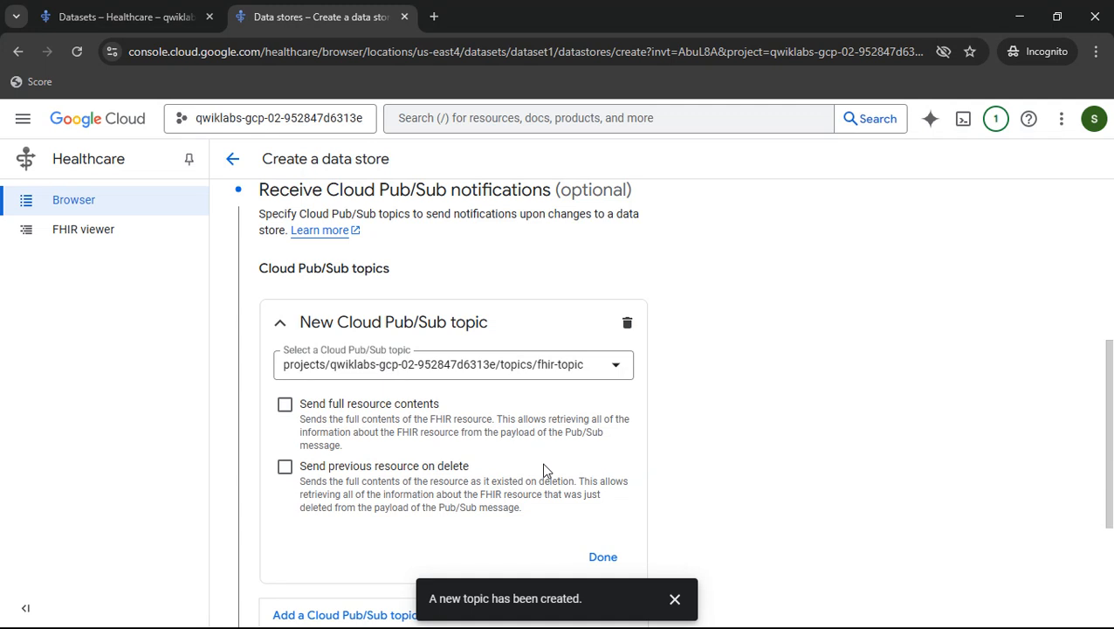
- Create the fhirstore1 FHIR data store
scroll(544, 470, down, 4)
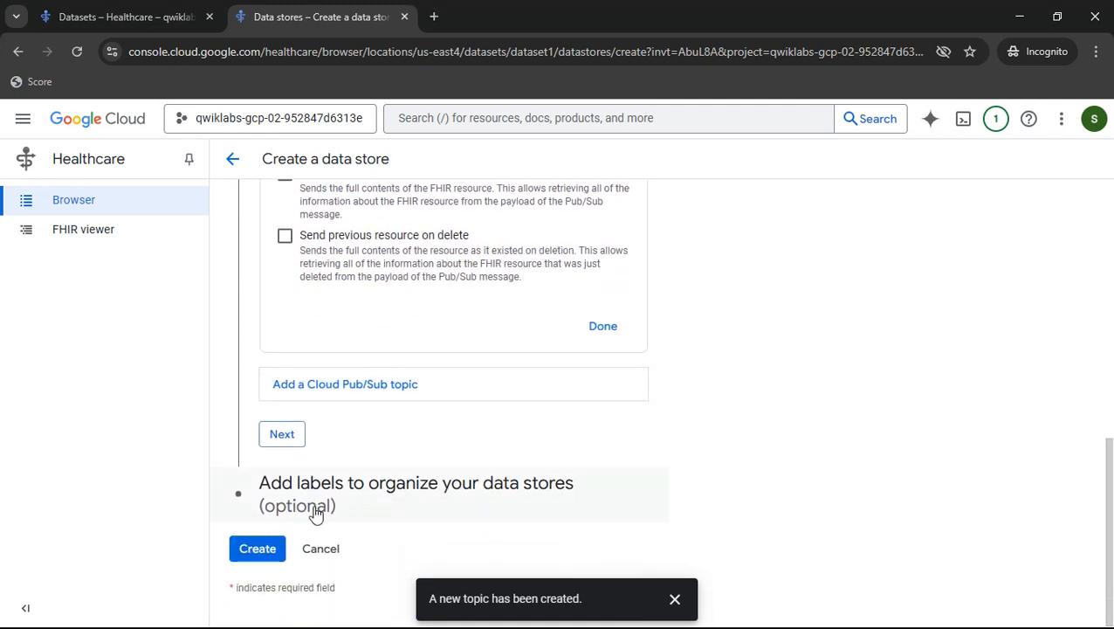
click(266, 548)
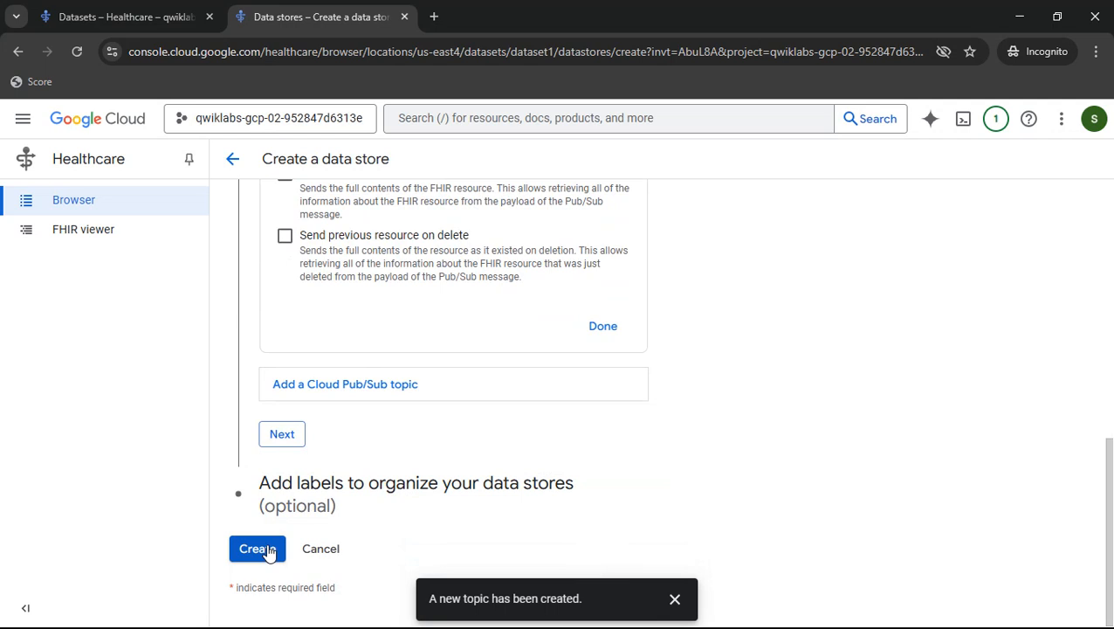
click(247, 553)
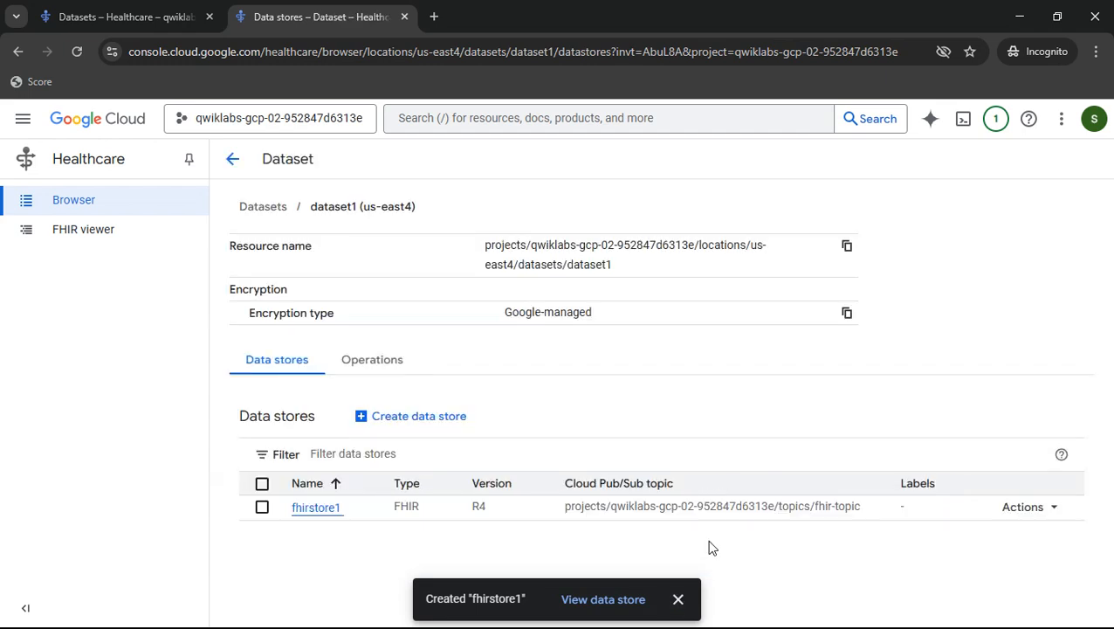
- Start a second data store in dataset1 with type FHIR
click(429, 419)
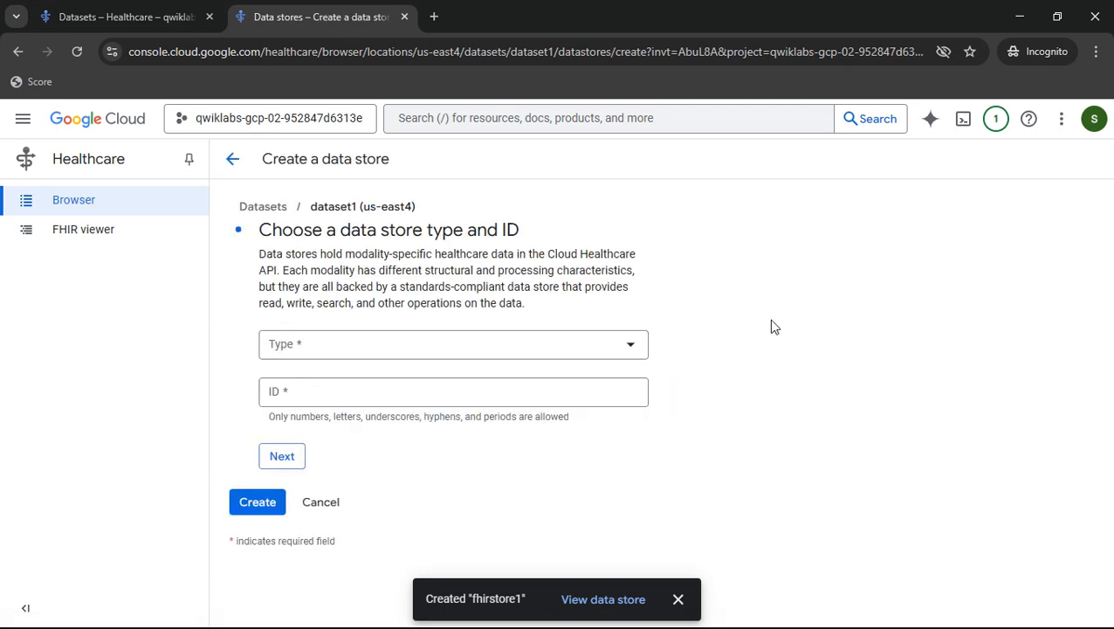
click(530, 346)
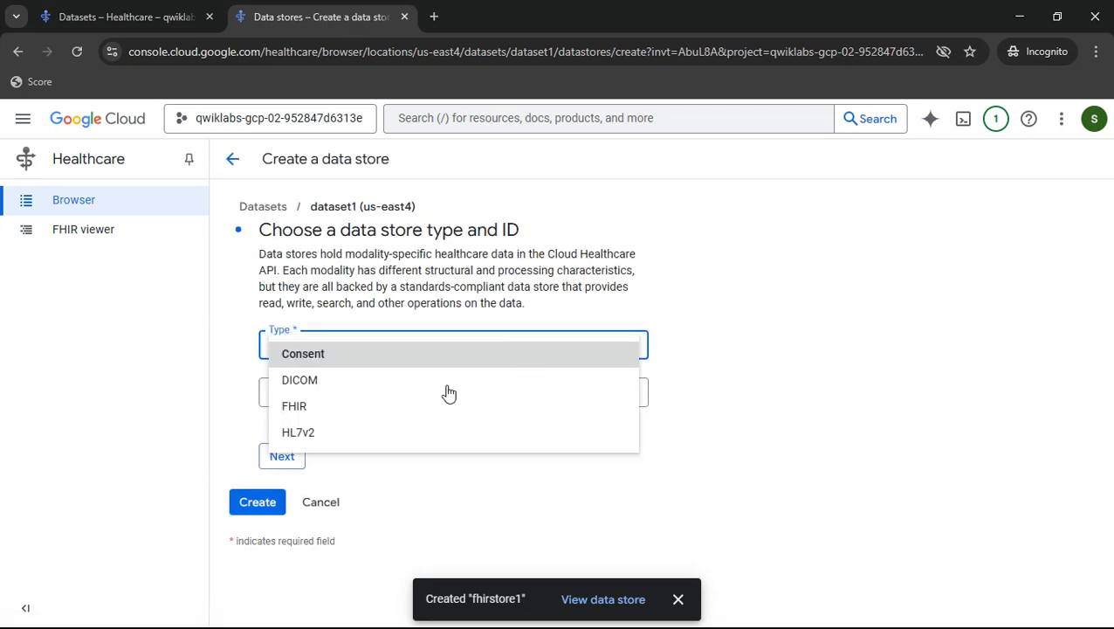
click(297, 409)
click(336, 390)
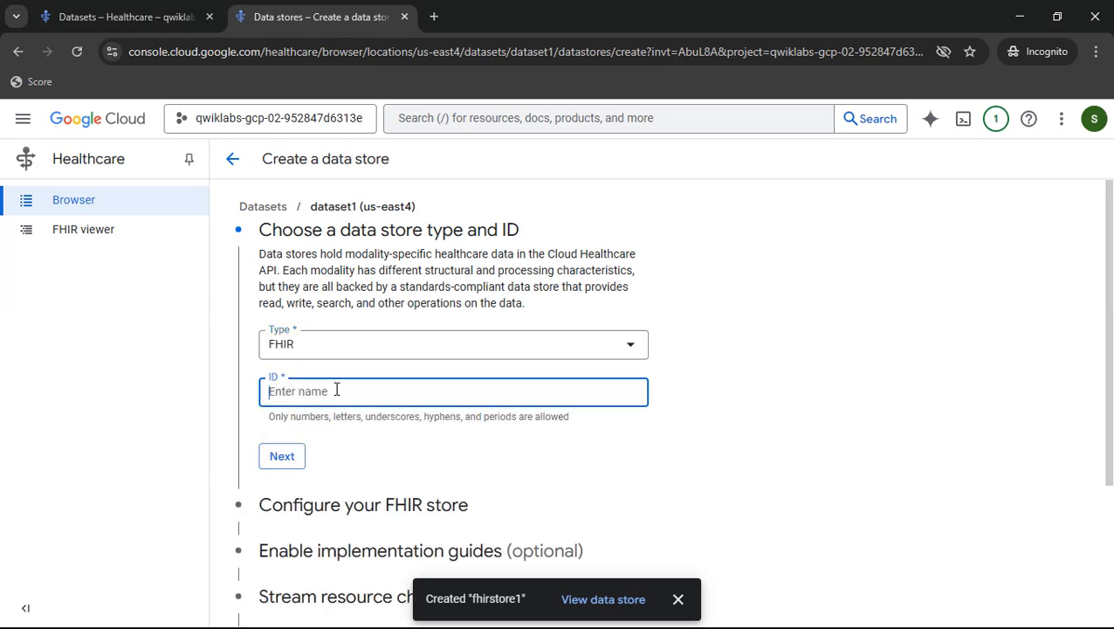
- Copy de_id from the lab instructions and enter it as the second store's ID
key(alt+Tab)
scroll(438, 353, down, 3)
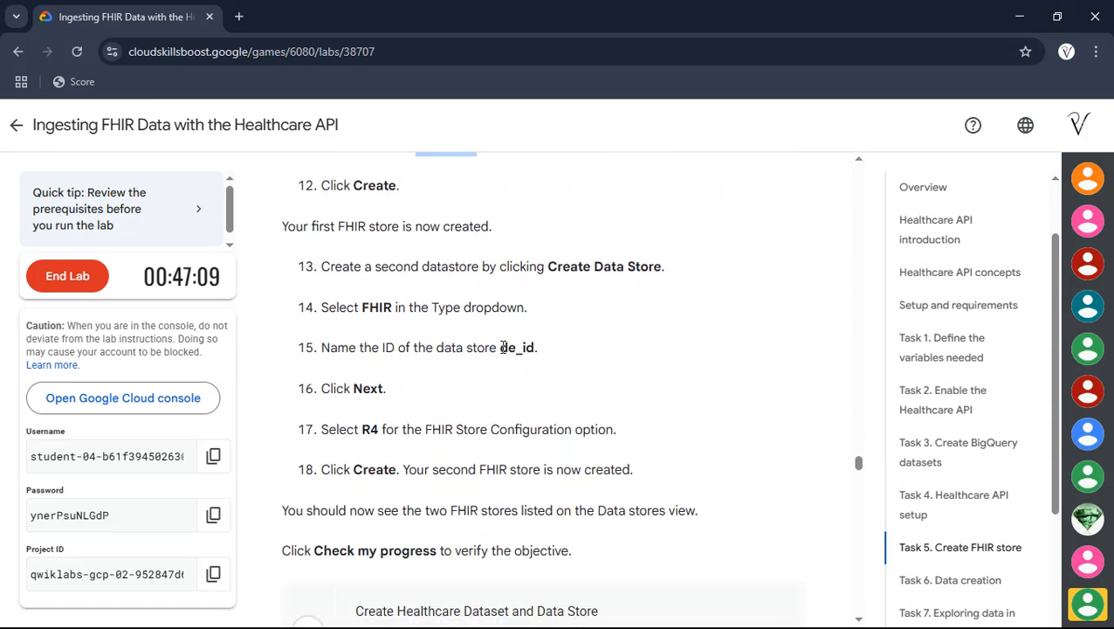
drag(502, 348, 528, 349)
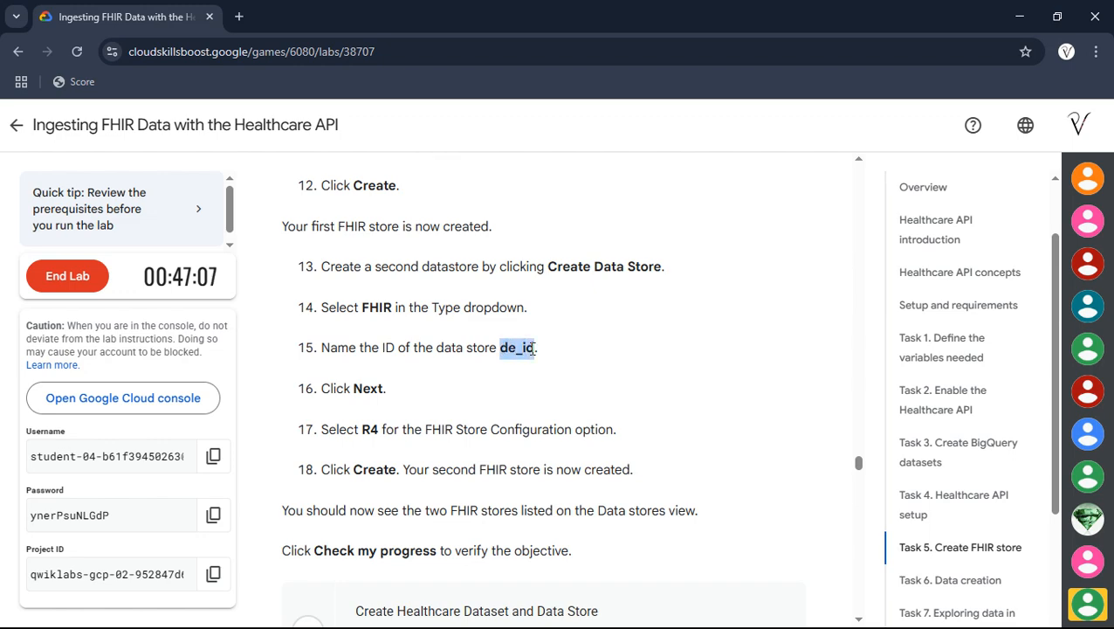
key(ctrl+c)
key(alt+Tab)
key(ctrl+v)
- Finish the de_id store with FHIR version R4, skipping the optional sections, and create it
scroll(419, 375, down, 2)
click(295, 353)
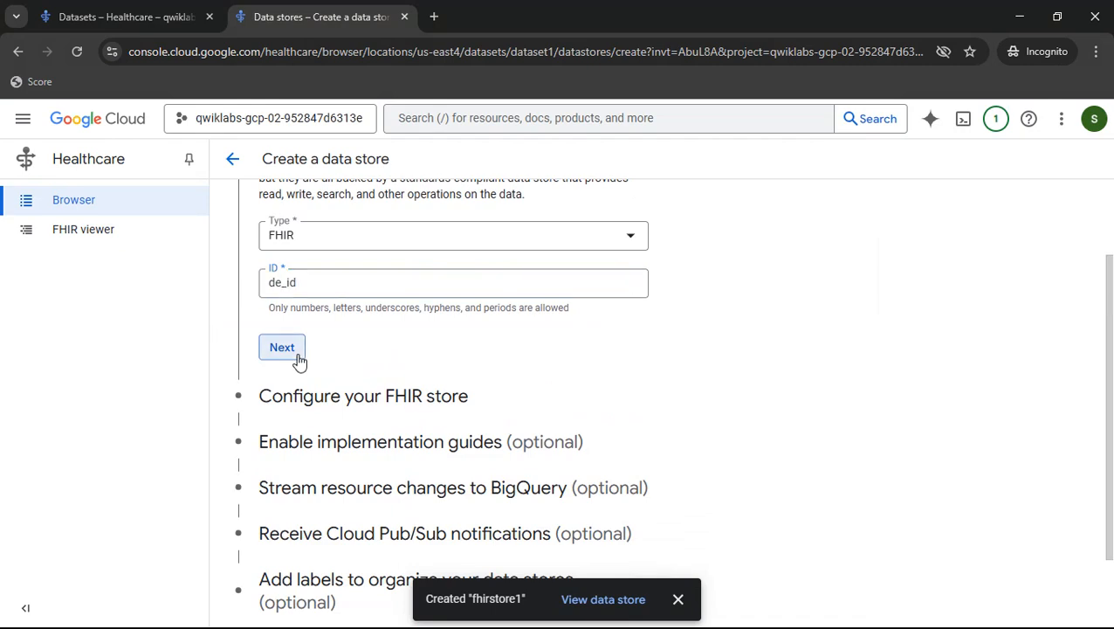
scroll(298, 354, down, 2)
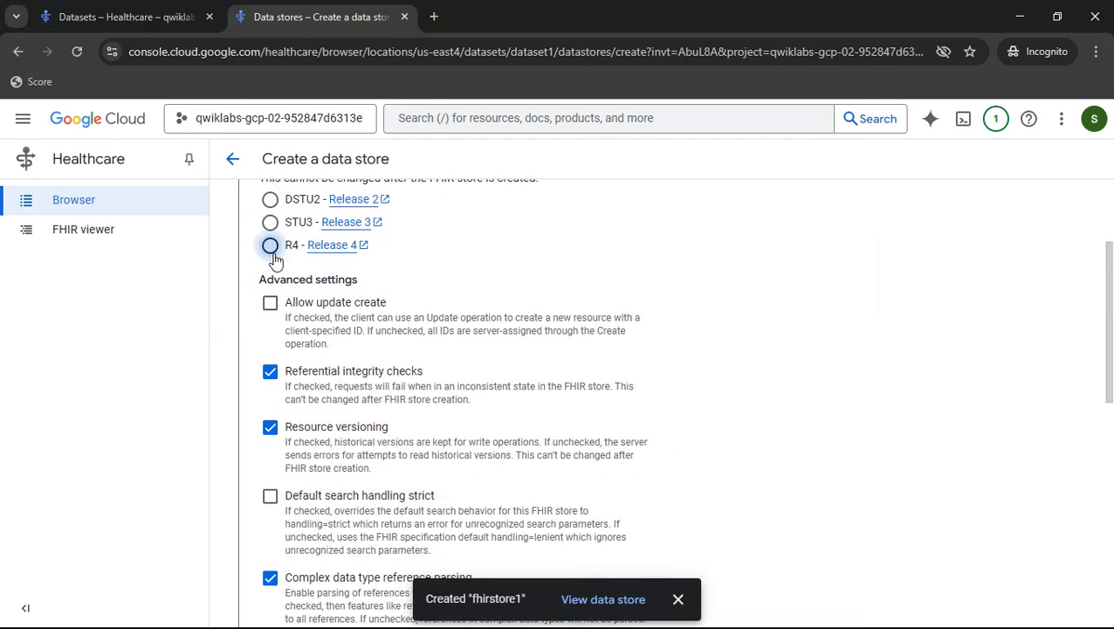
scroll(271, 244, down, 3)
scroll(273, 259, down, 3)
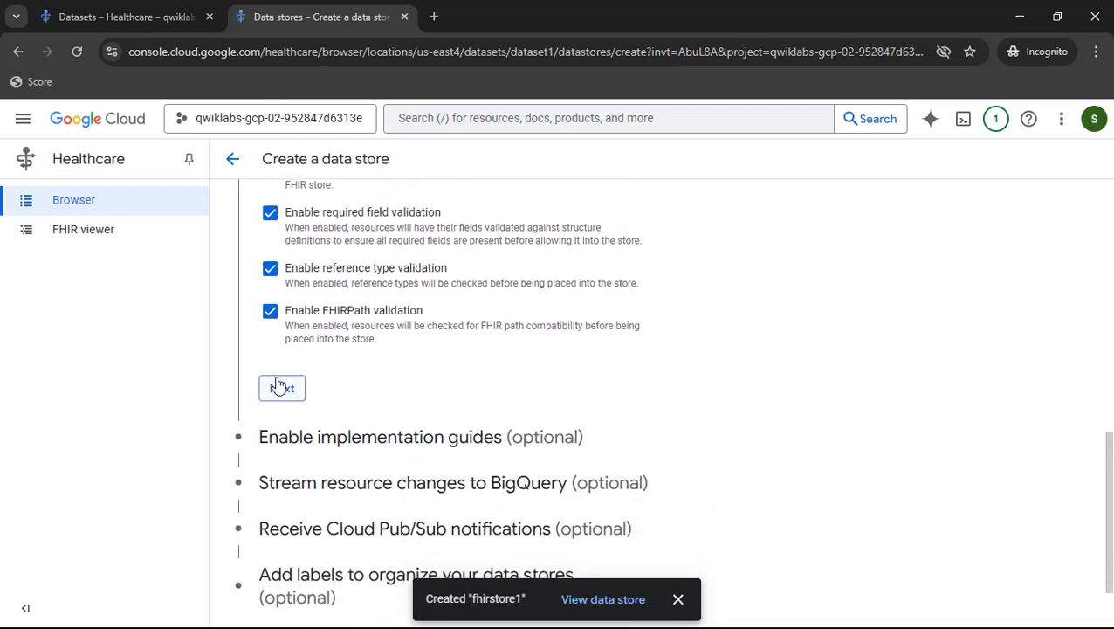
click(280, 384)
scroll(278, 378, down, 5)
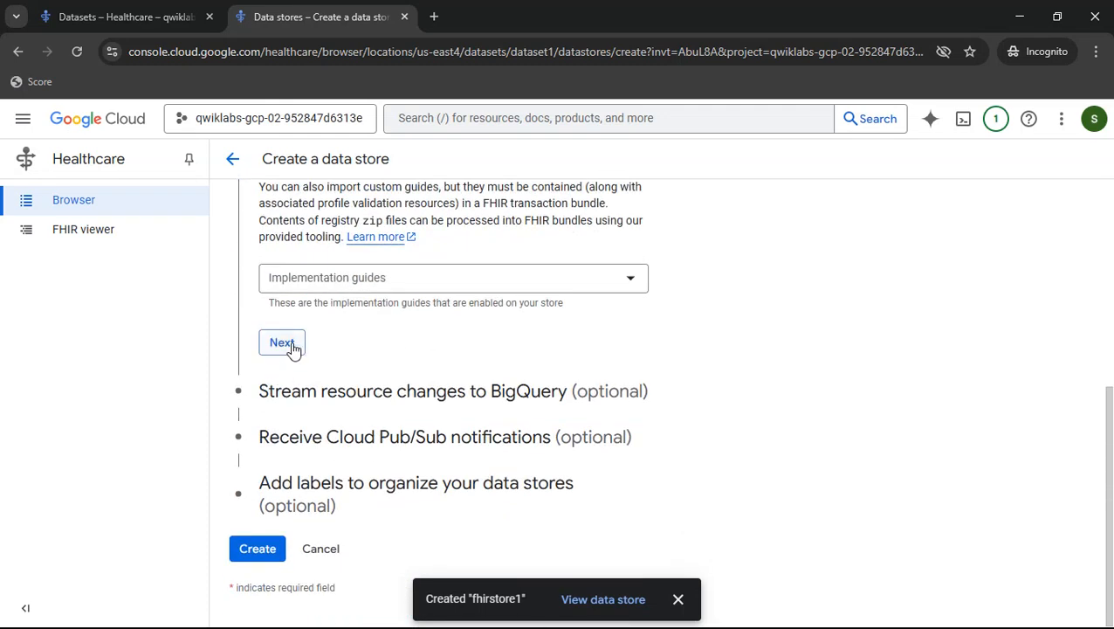
click(289, 348)
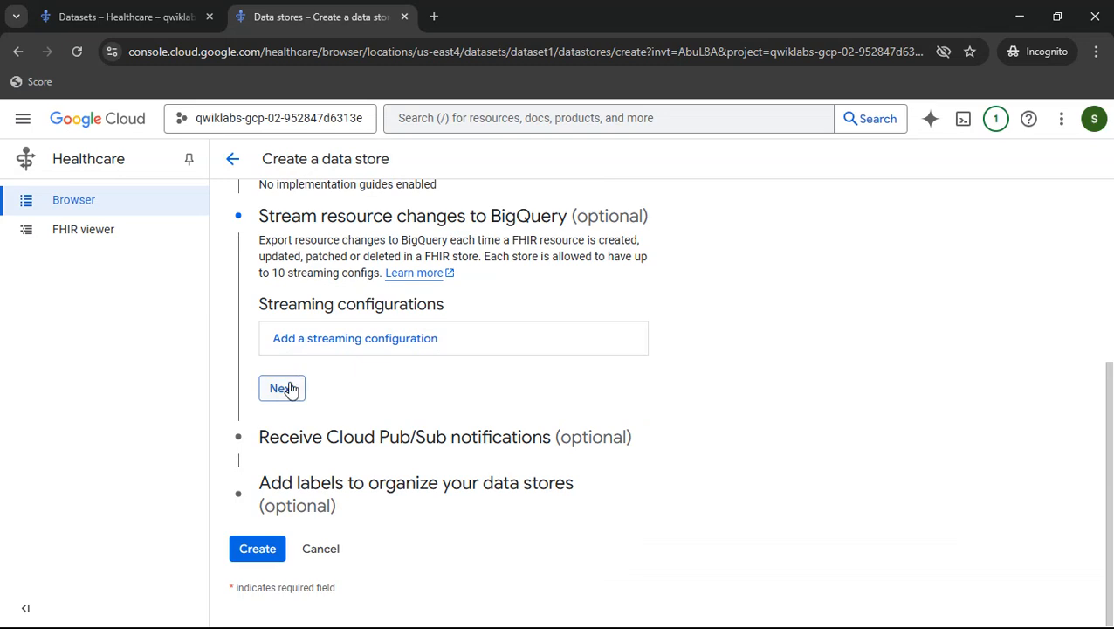
click(289, 388)
key(alt+Tab)
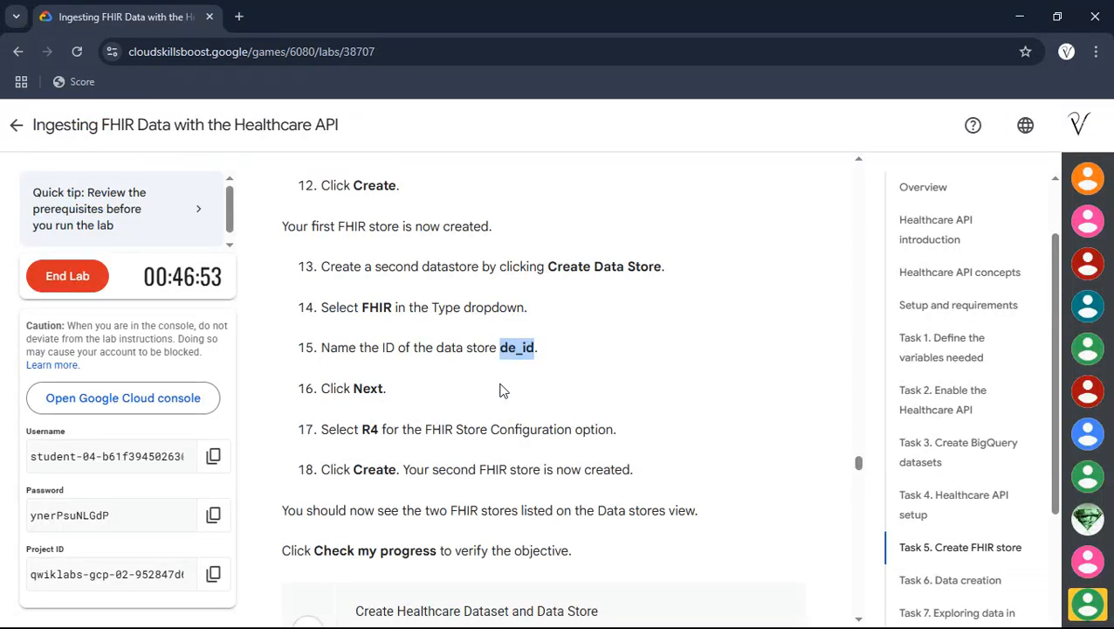
key(alt+Tab)
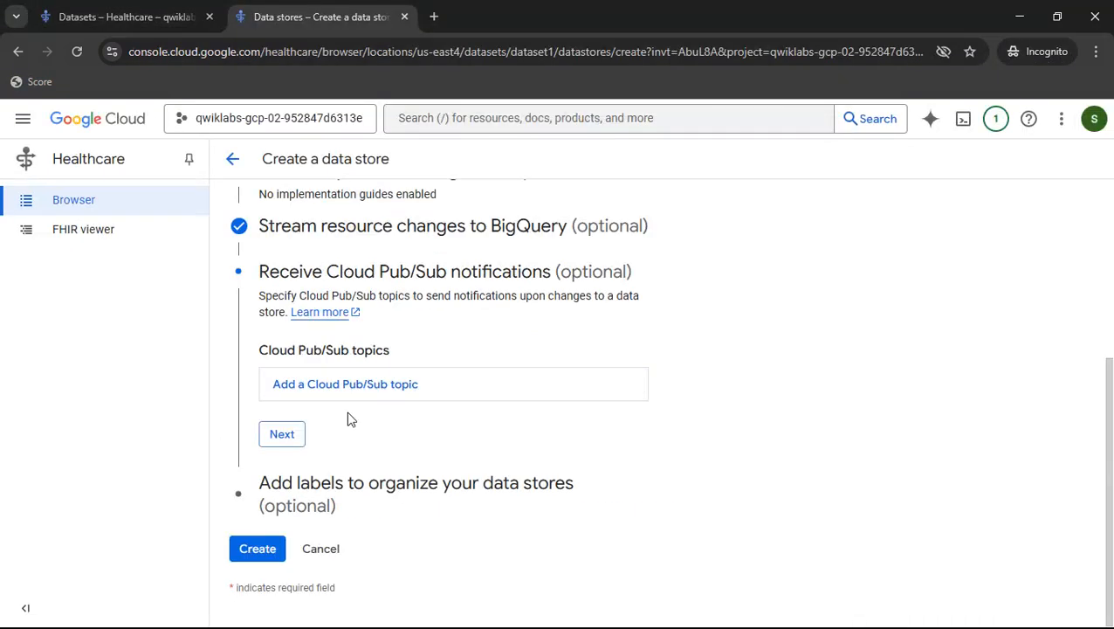
click(237, 548)
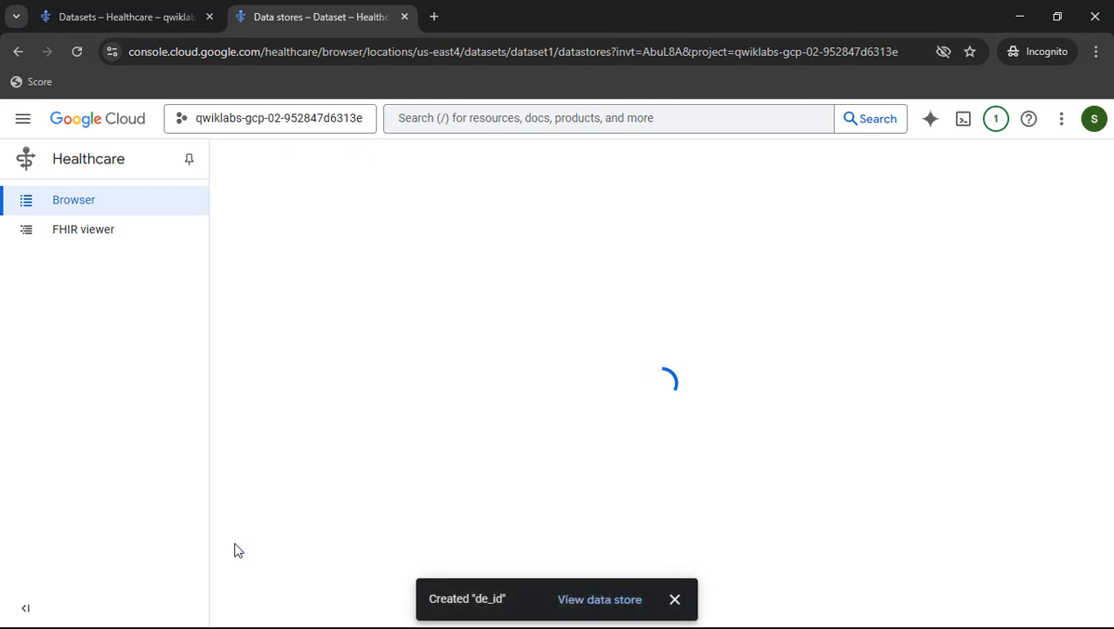
- Run the lab's progress check for creating the Healthcare dataset and data store
click(674, 599)
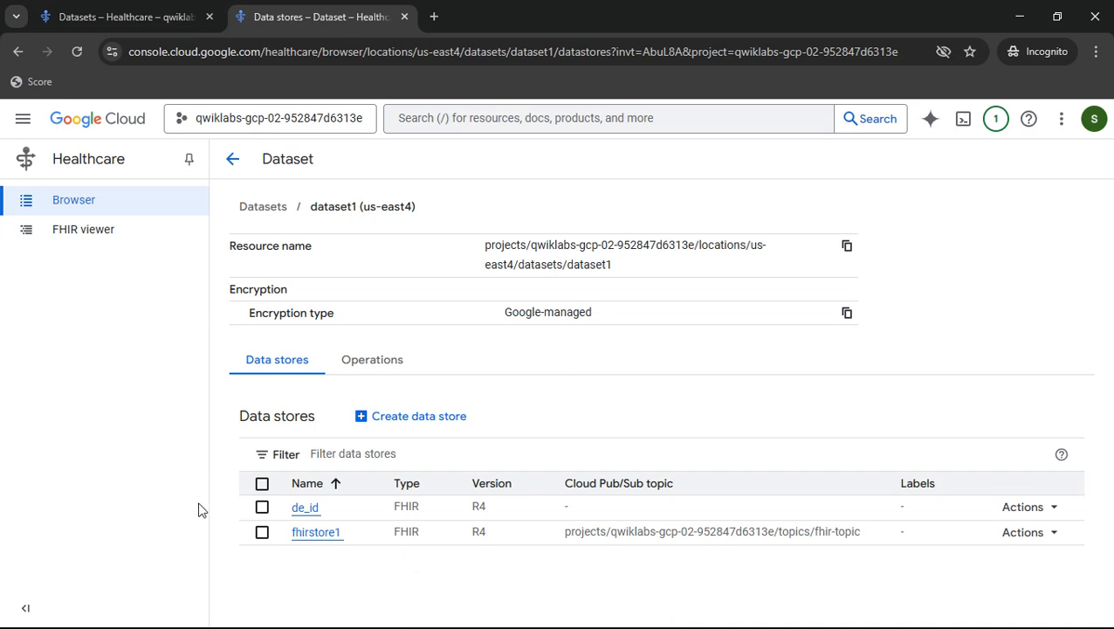
key(alt+Tab)
scroll(546, 328, down, 1)
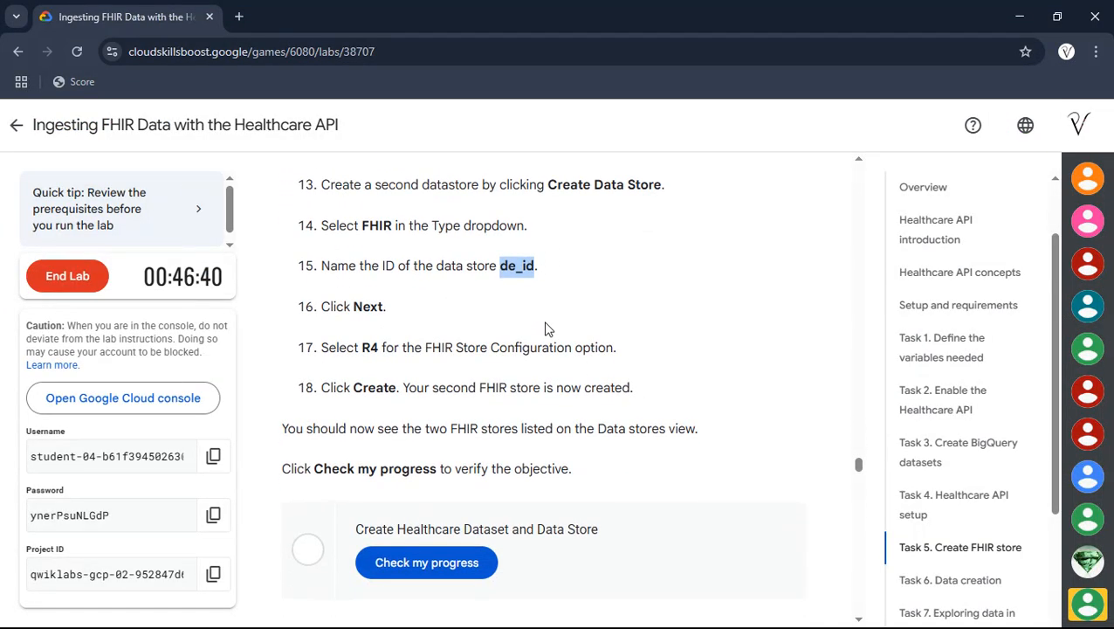
click(483, 563)
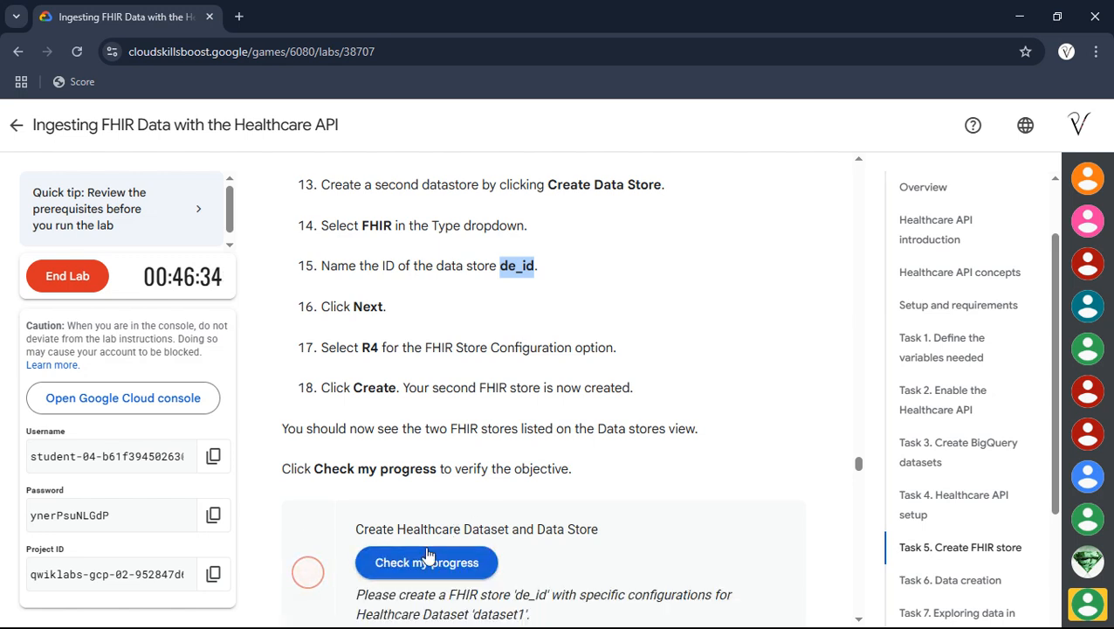
click(428, 557)
scroll(470, 520, down, 1)
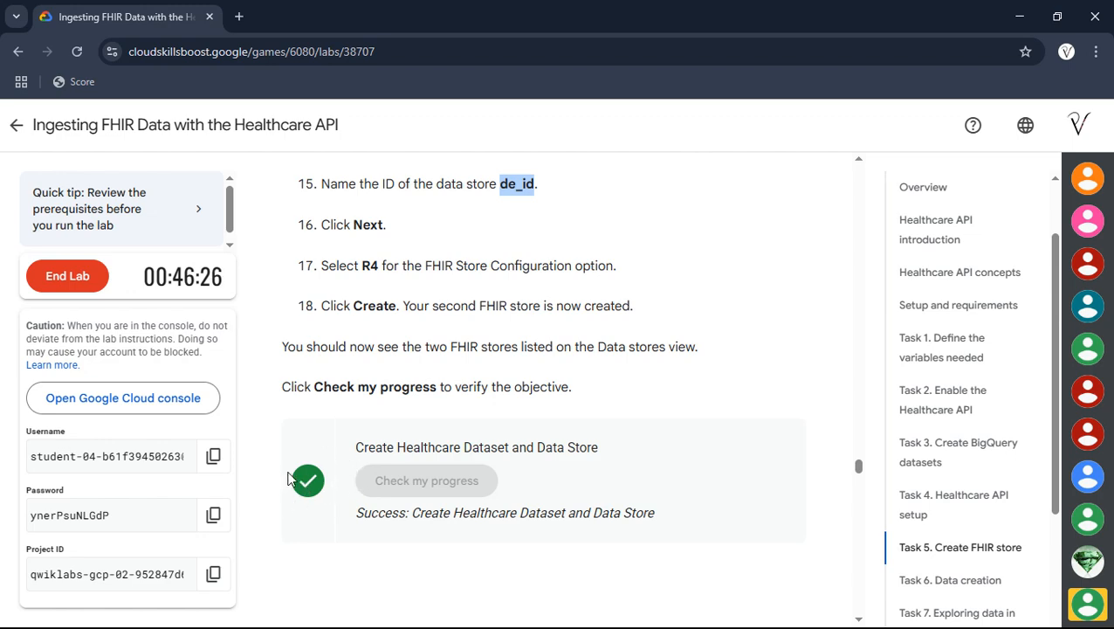
- Copy the Task 6 fhir-stores import gcs command and run it in Cloud Shell
scroll(467, 449, down, 1)
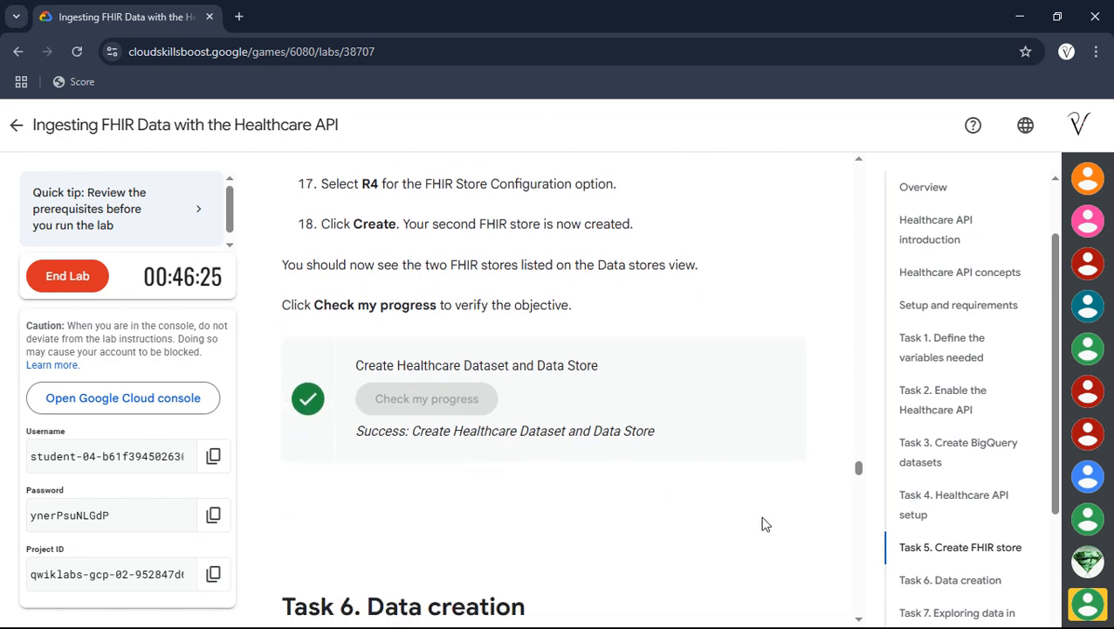
click(912, 579)
scroll(417, 341, down, 2)
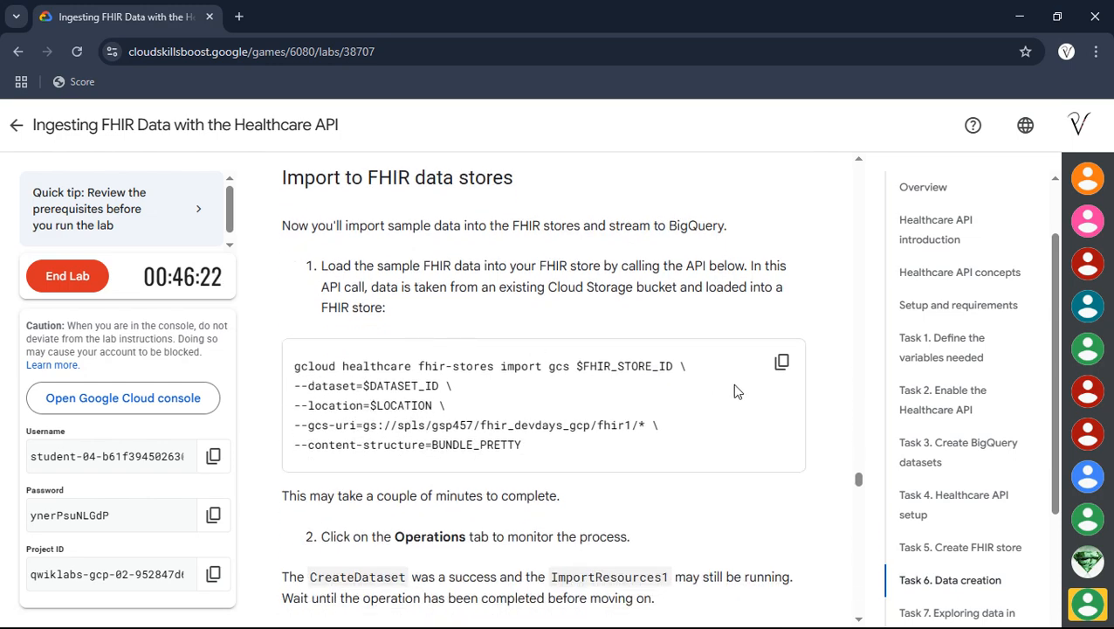
click(781, 362)
key(alt+Tab)
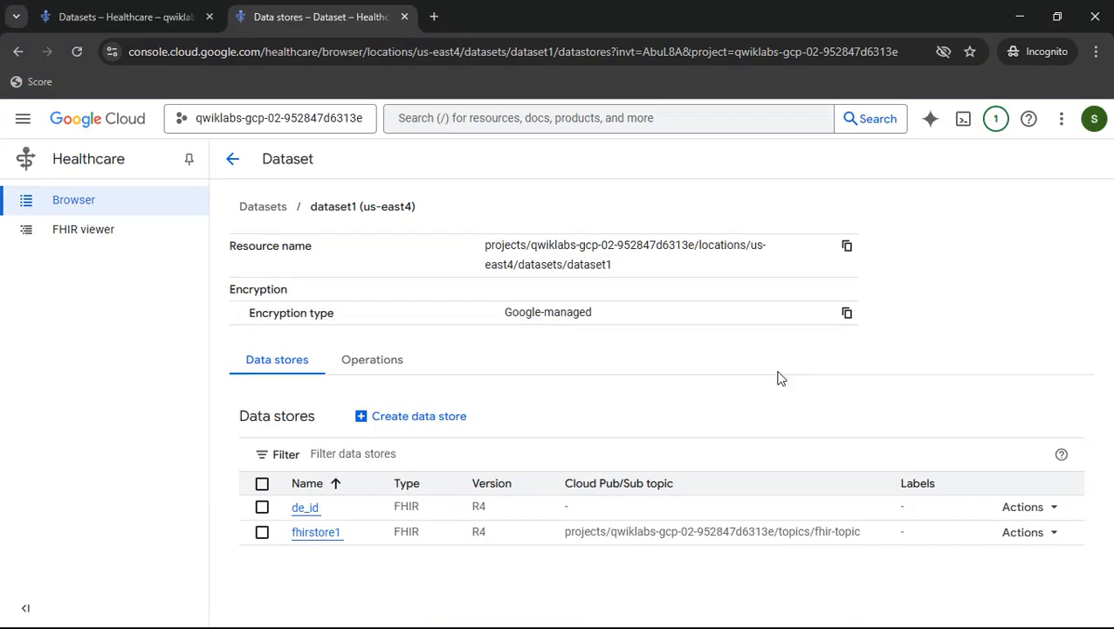
click(127, 6)
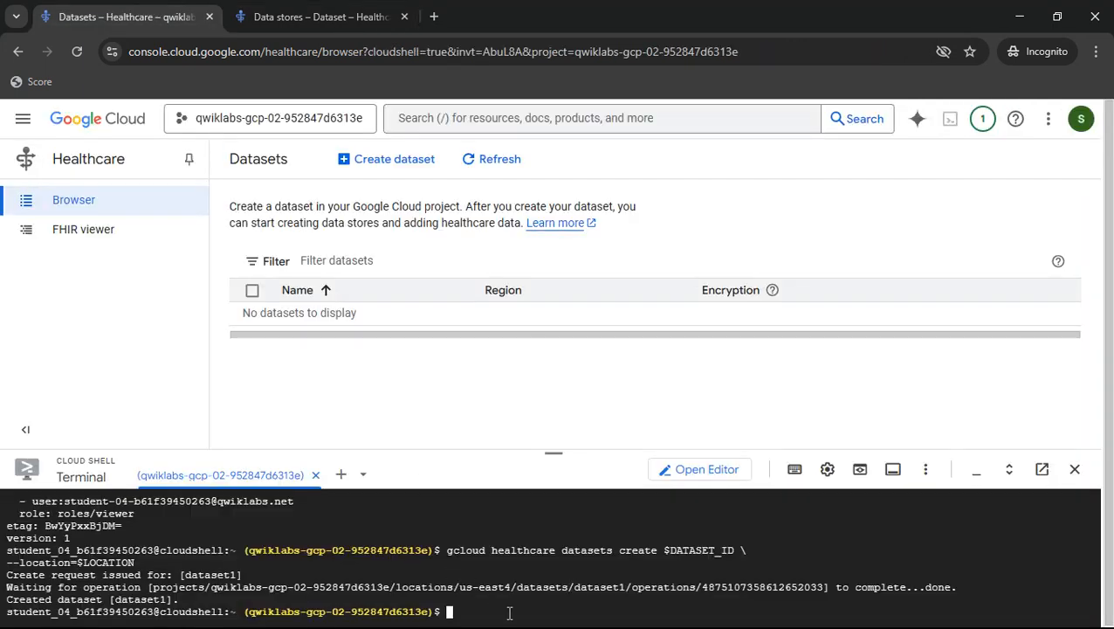
key(ctrl+v)
key(Return)
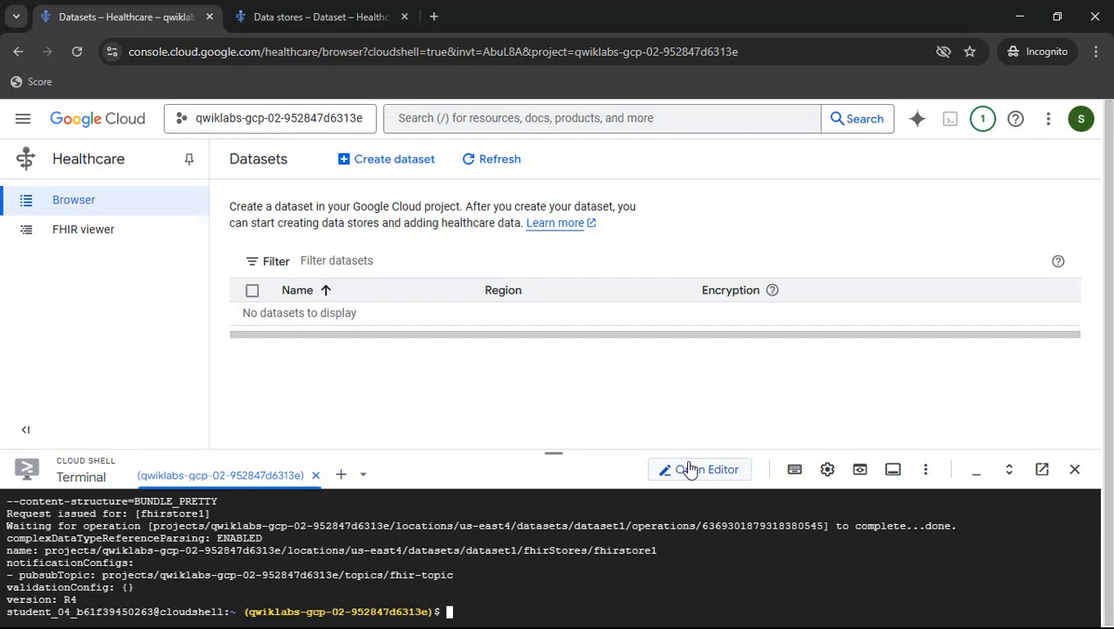
- Copy the fhir-stores export bq command from the lab and run it in Cloud Shell to export fhirstore1 to BigQuery
key(alt+Tab)
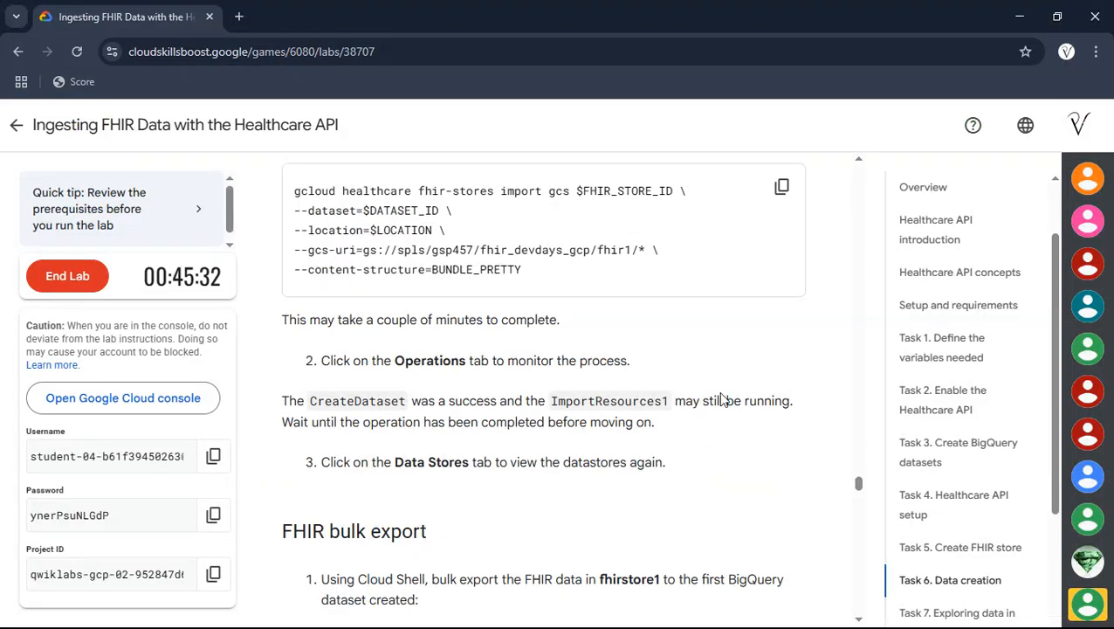
scroll(721, 400, up, 3)
scroll(721, 400, down, 5)
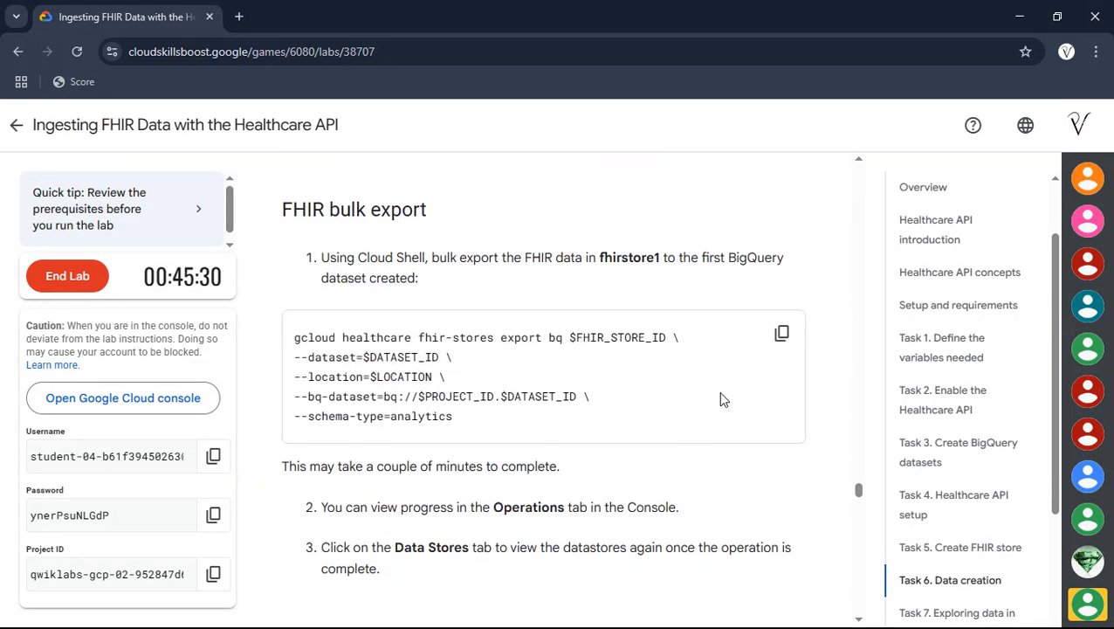
click(775, 338)
key(alt+Tab)
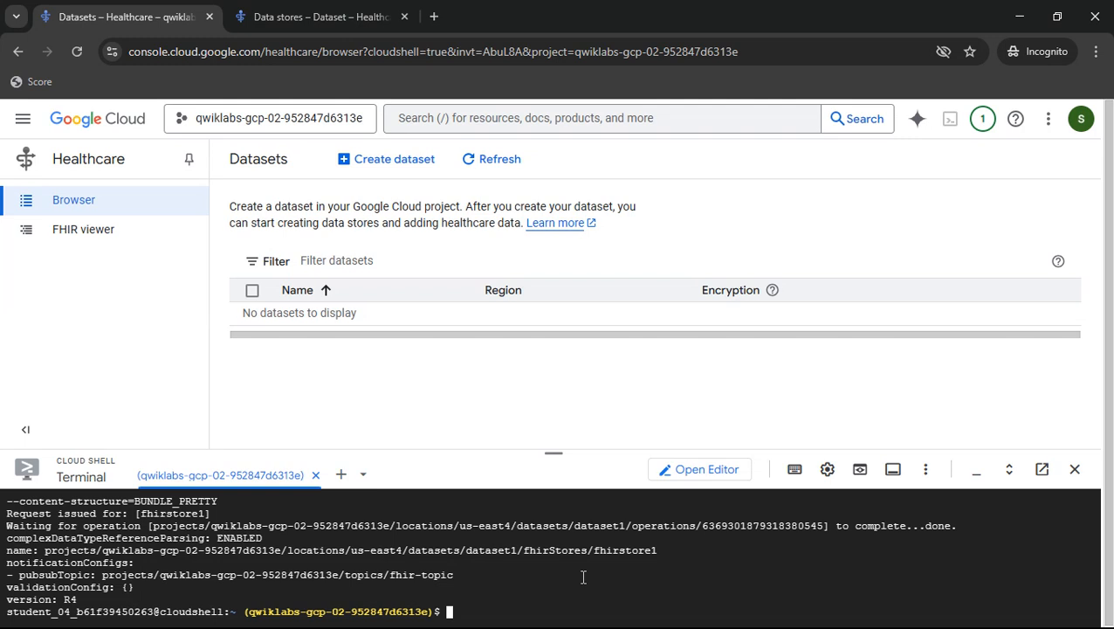
key(ctrl+v)
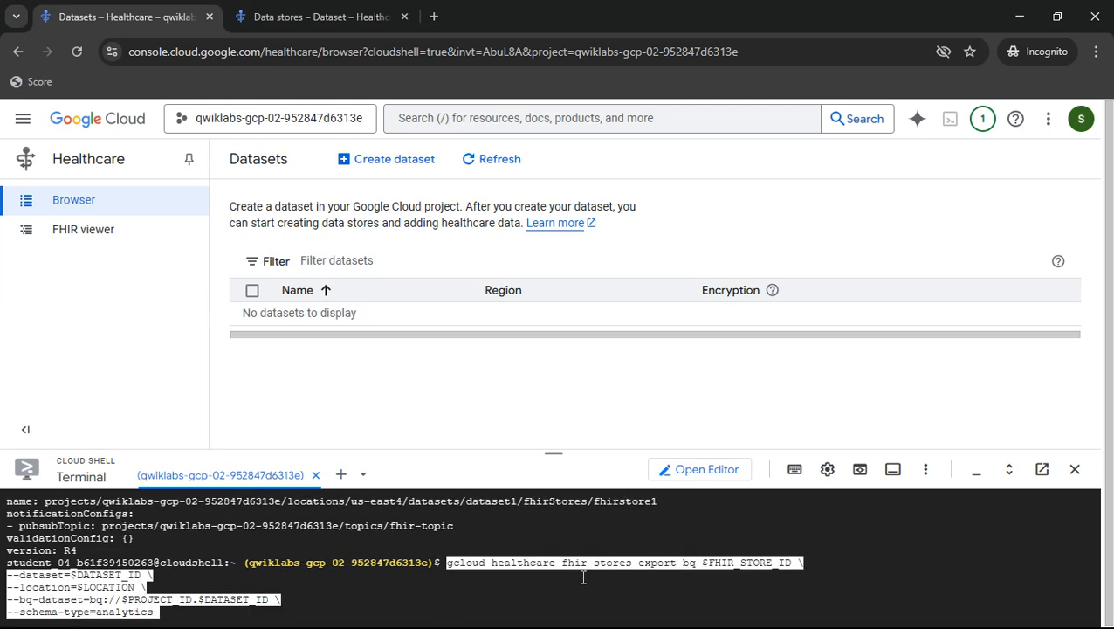
key(Return)
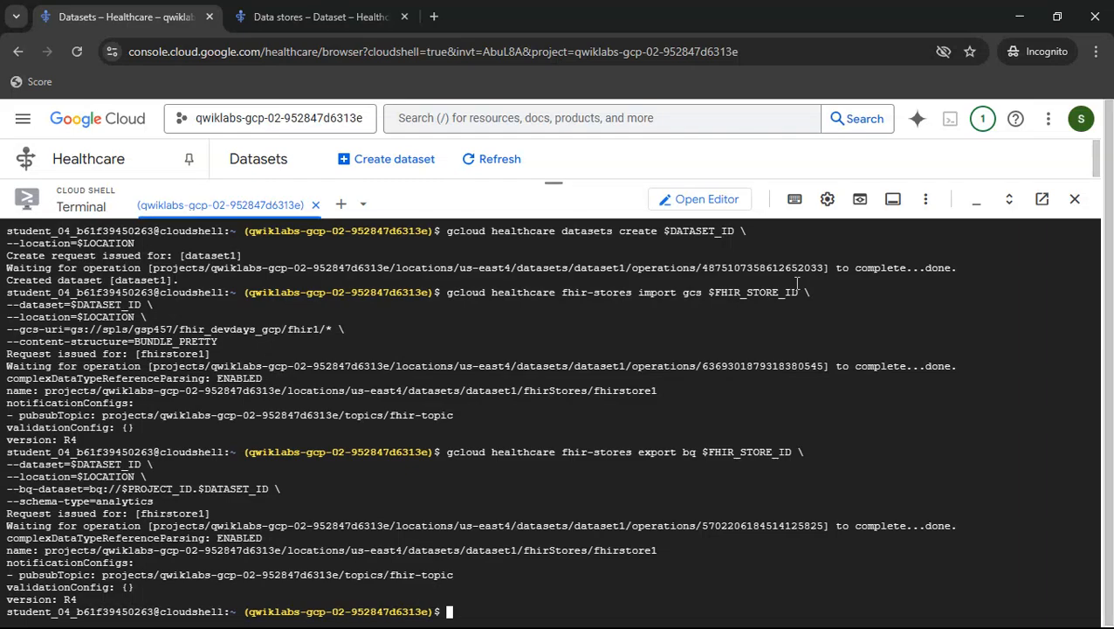
- Following the FHIR data de-identification instructions, open De-identify for fhirstore1
key(alt+Tab)
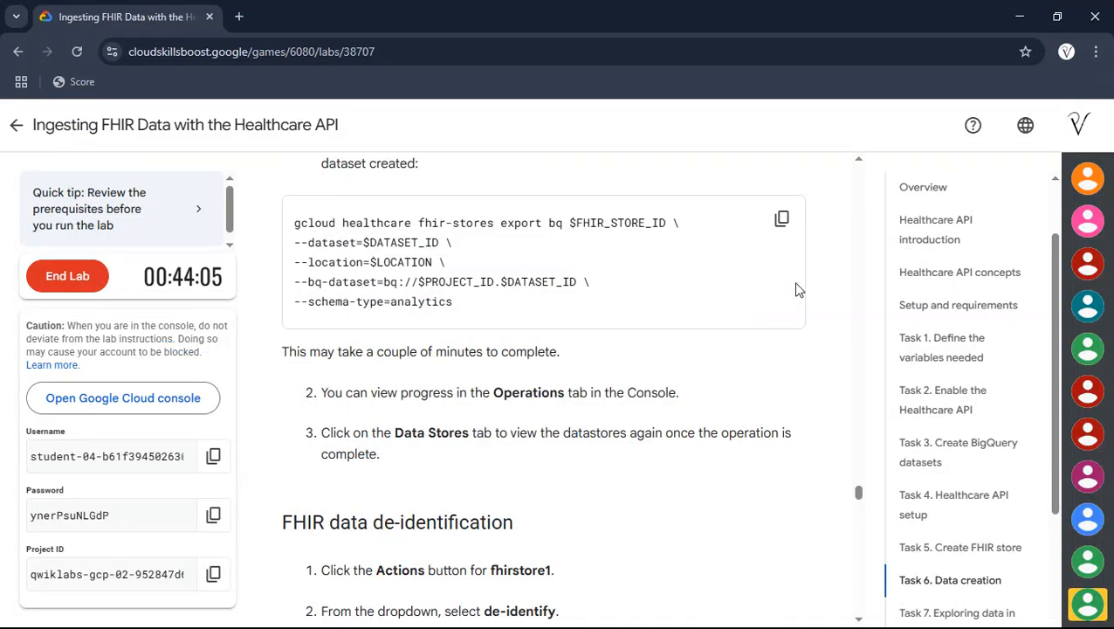
scroll(795, 290, down, 2)
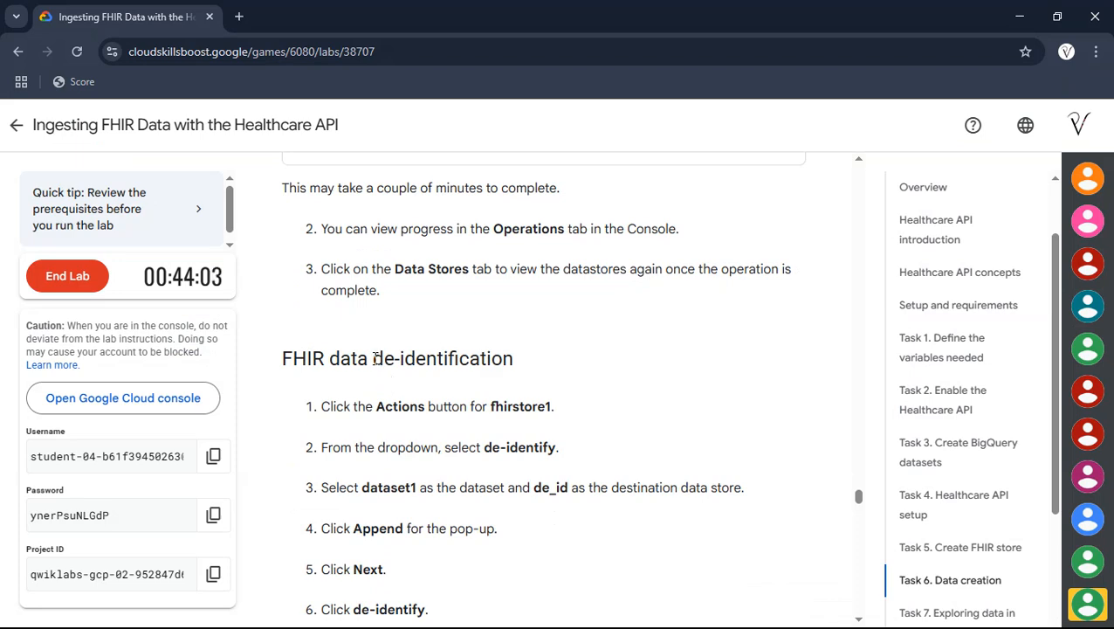
drag(375, 358, 517, 376)
click(514, 382)
drag(493, 404, 550, 404)
key(alt+Tab)
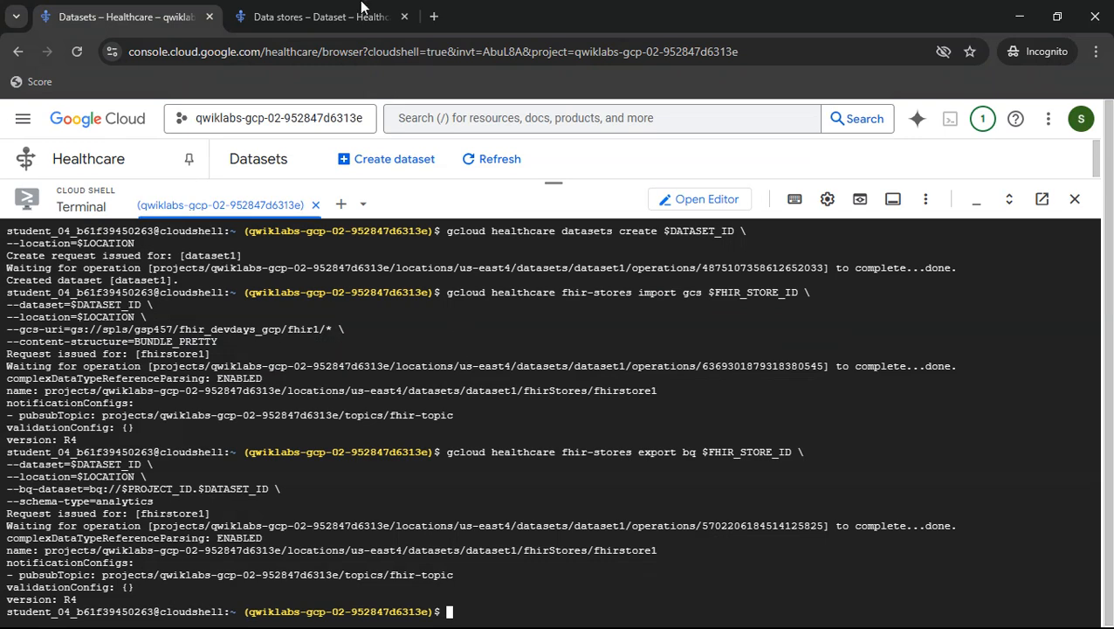
click(363, 10)
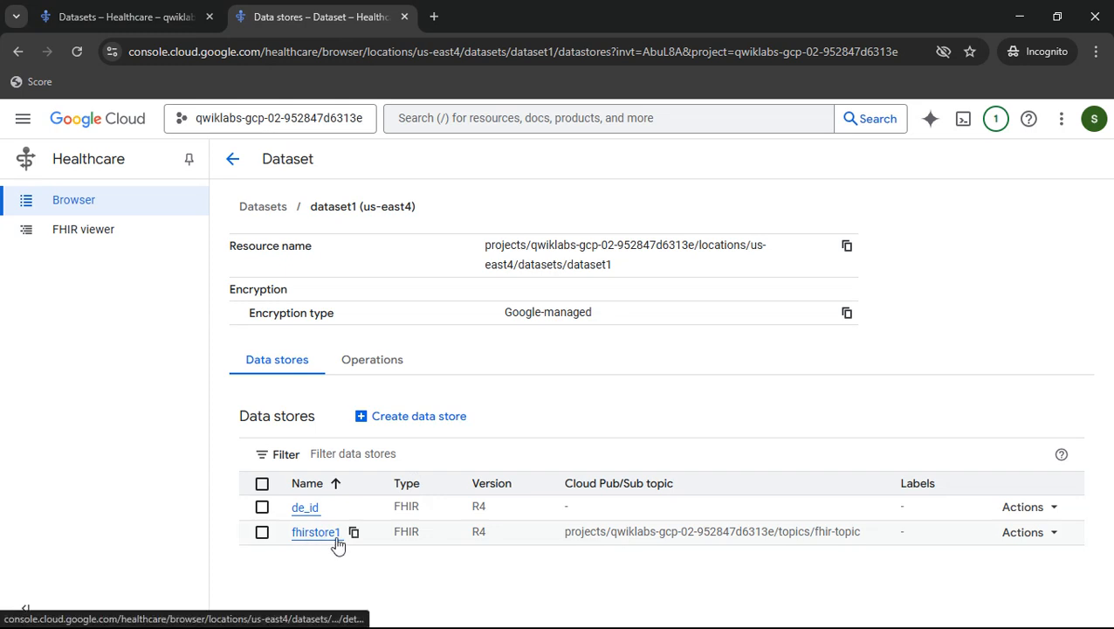
click(1054, 540)
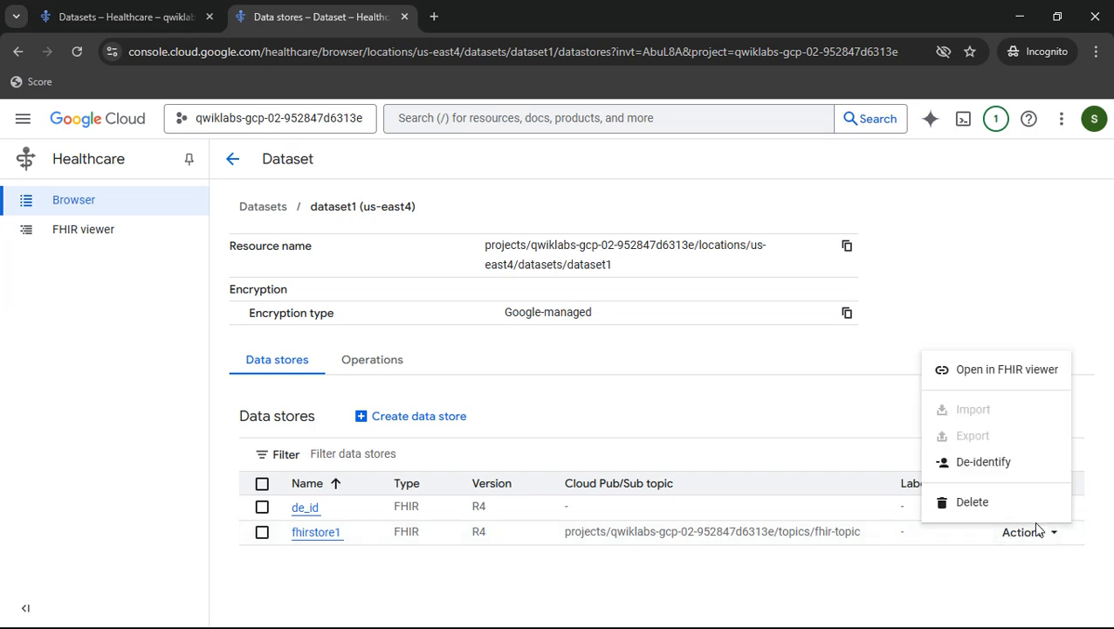
click(988, 466)
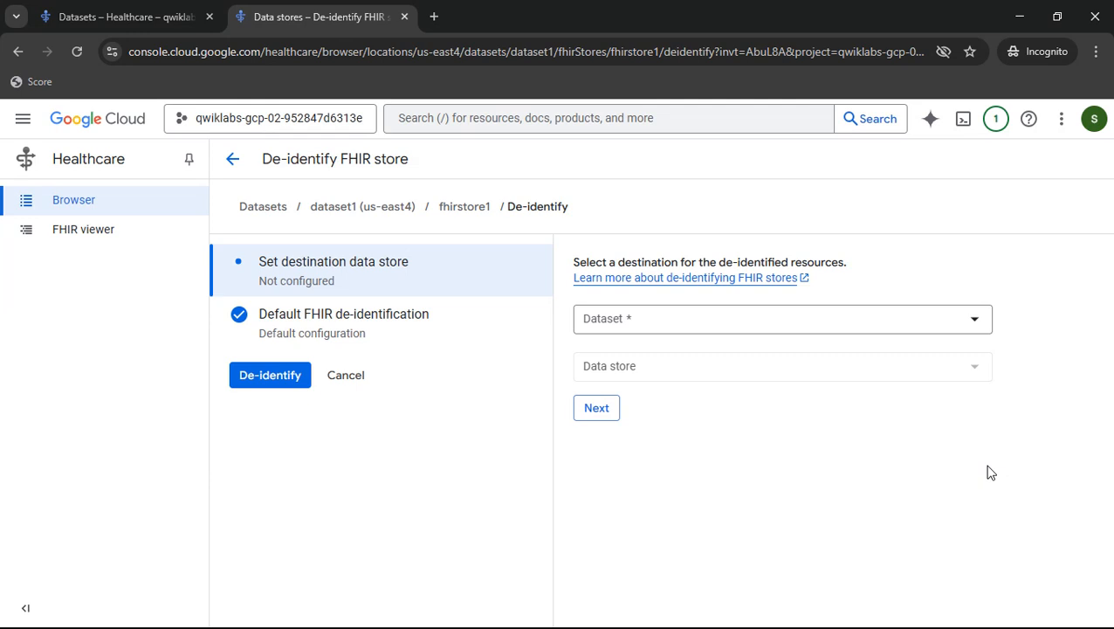
- Set the de-identification destination to dataset1 and the de_id data store, agree to append, and continue
click(624, 325)
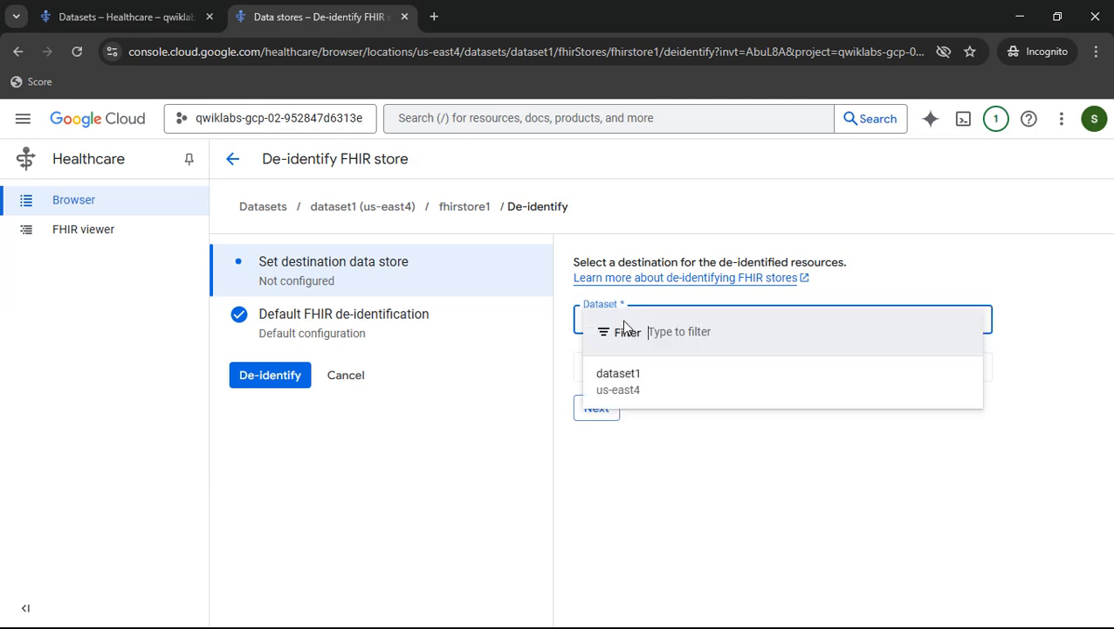
click(642, 389)
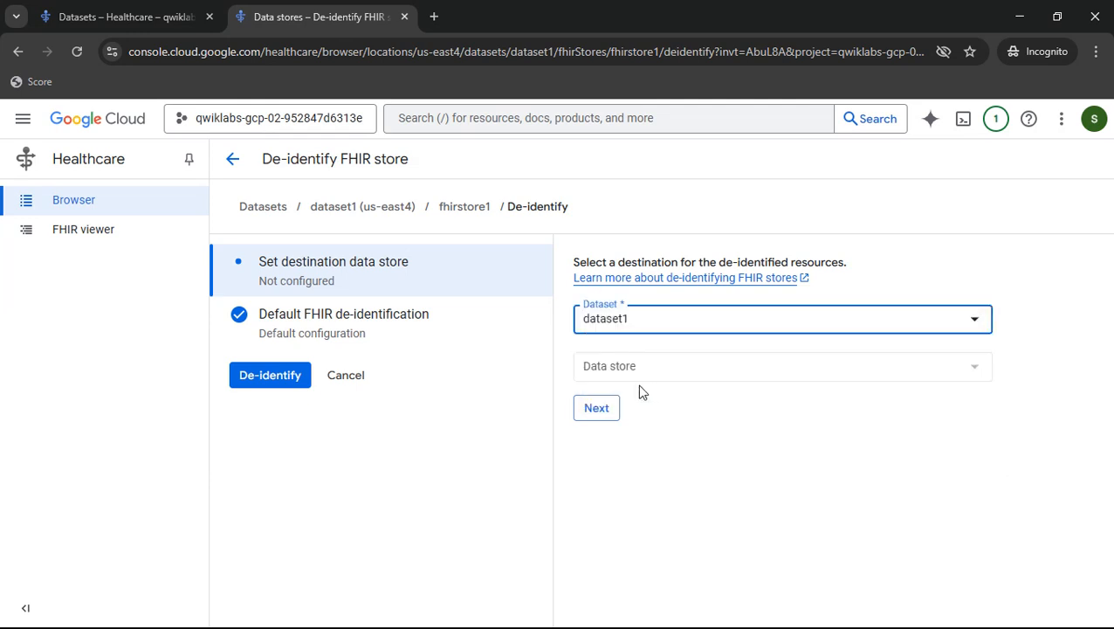
click(614, 377)
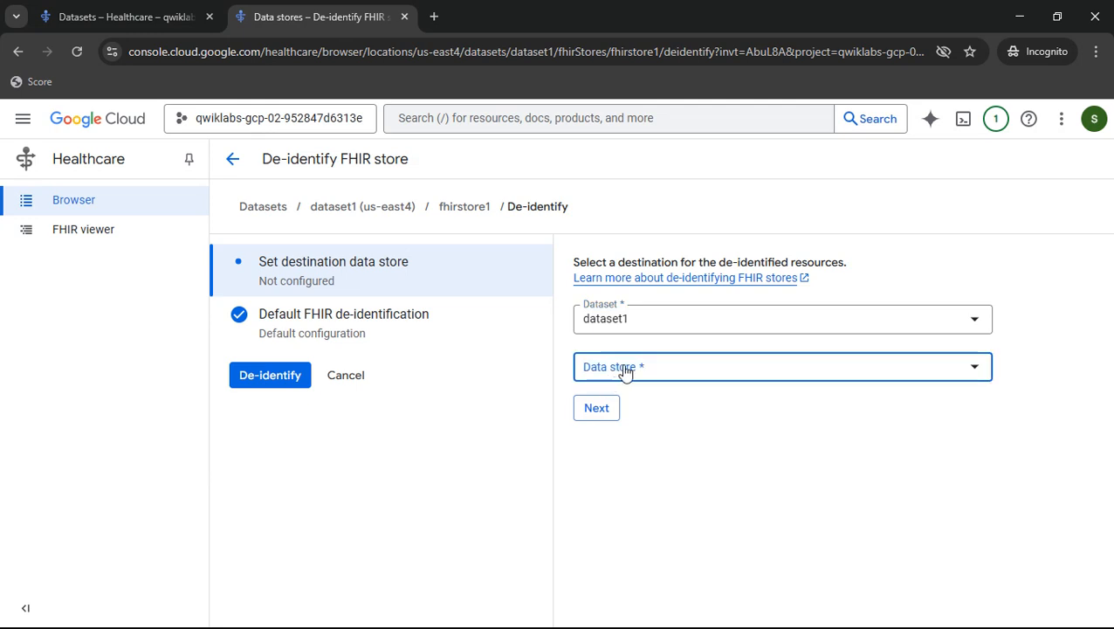
click(625, 371)
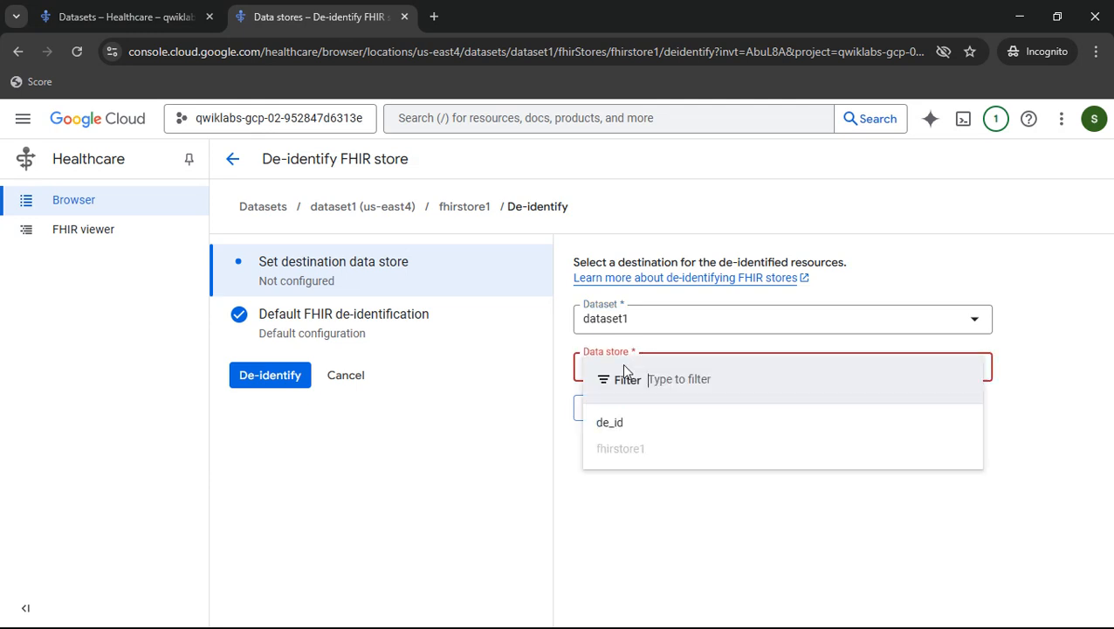
click(615, 427)
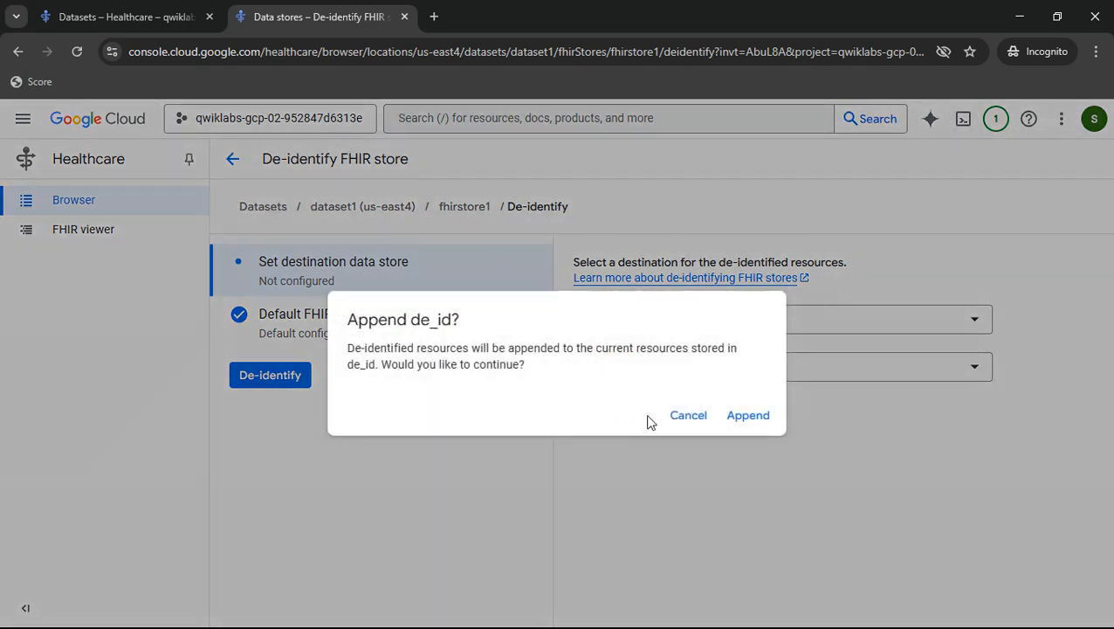
click(744, 423)
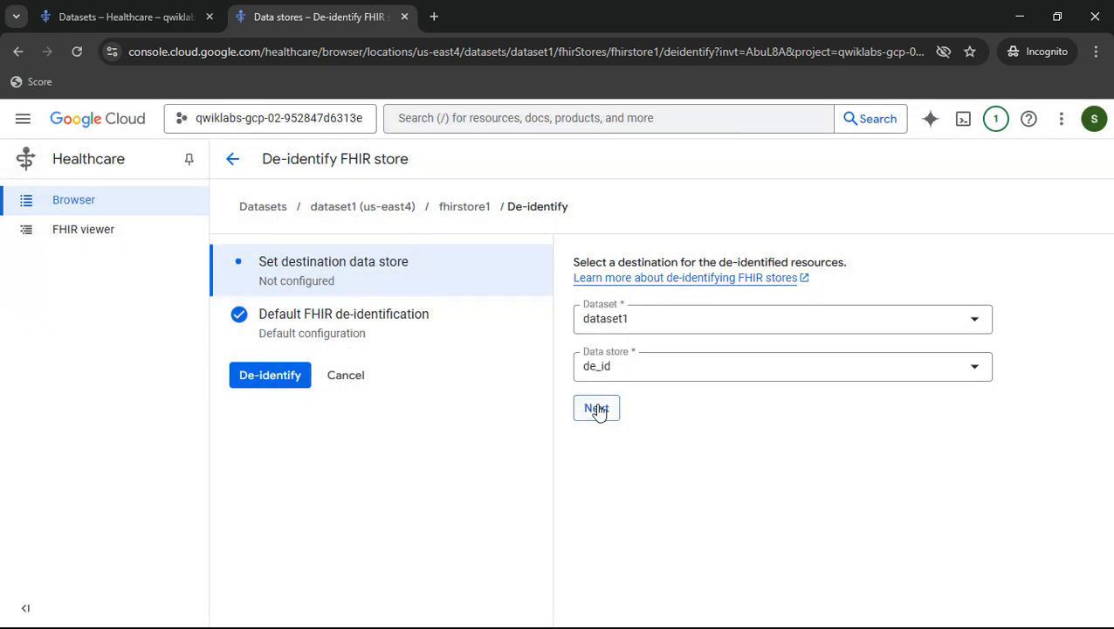
click(597, 407)
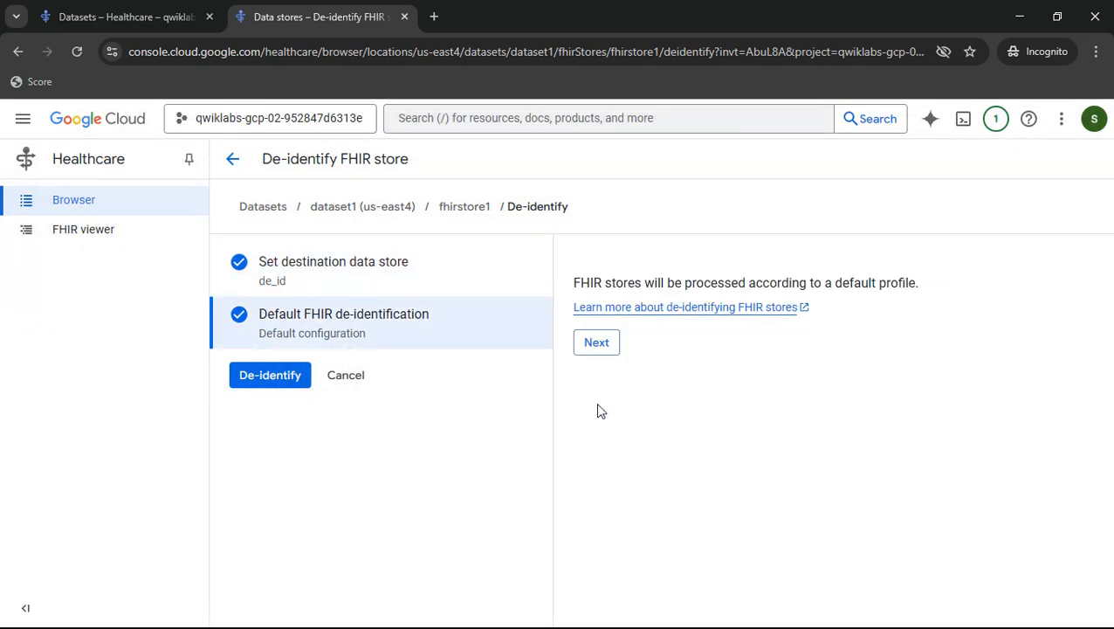
- Start de-identifying fhirstore1 into the de_id store and dismiss the notification
click(266, 384)
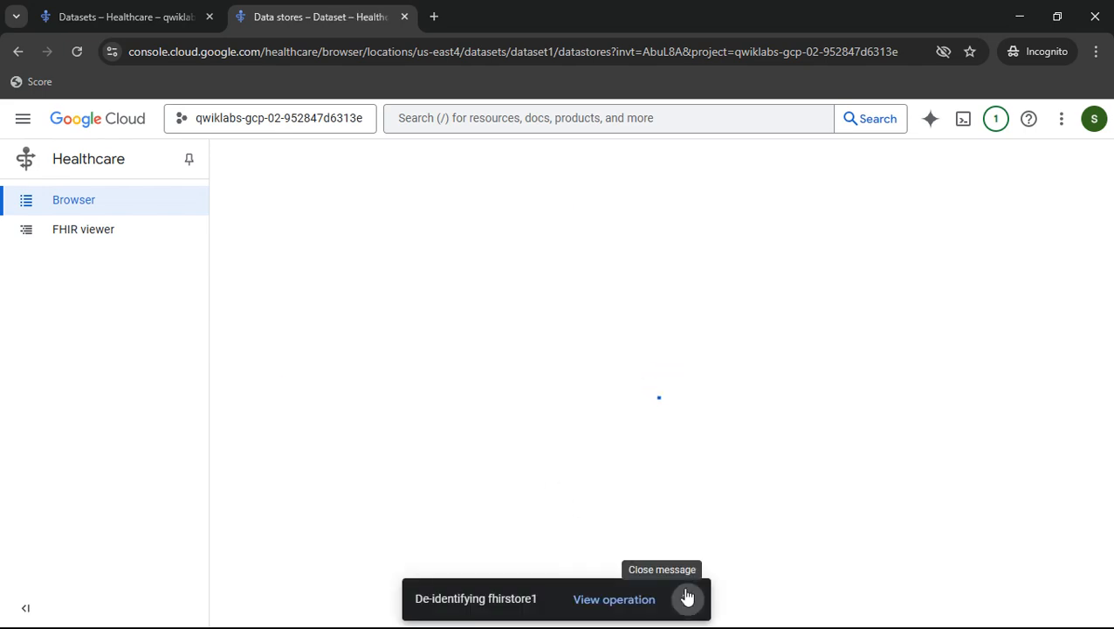
click(687, 597)
- Copy the fhir-stores export bq de_id command from the lab instructions and run it in Cloud Shell
key(alt+Tab)
scroll(643, 352, down, 5)
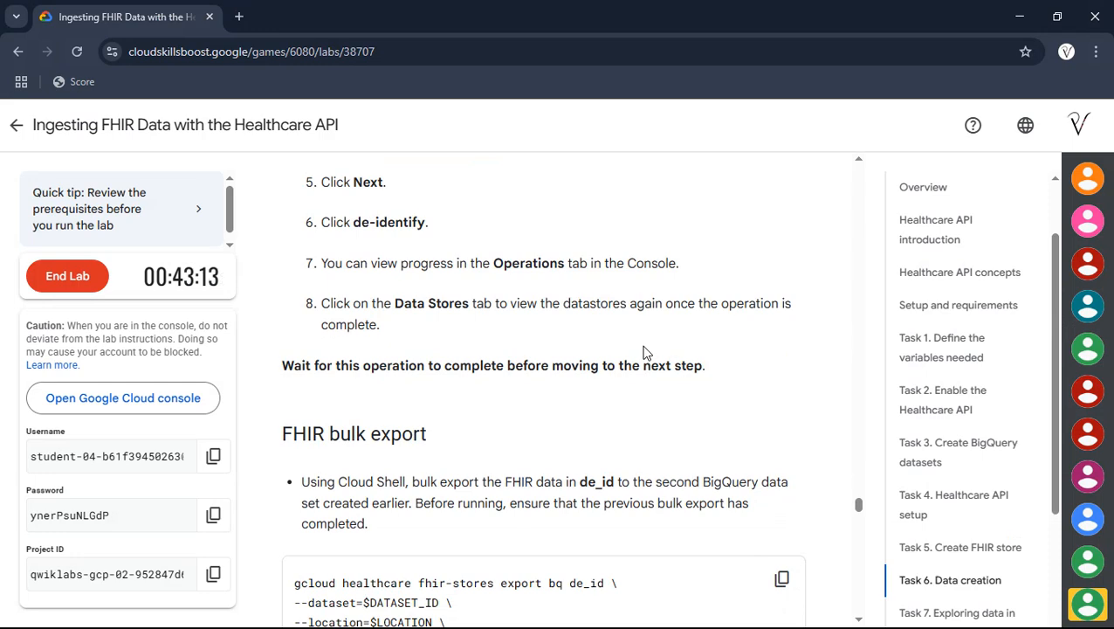
scroll(643, 352, down, 2)
scroll(674, 355, down, 2)
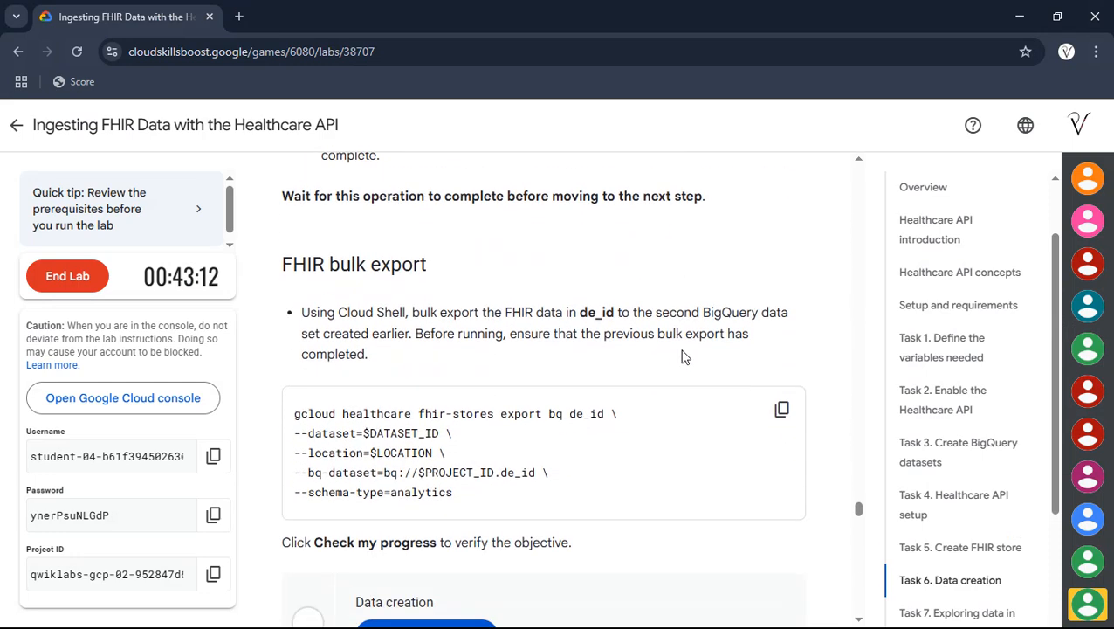
click(786, 414)
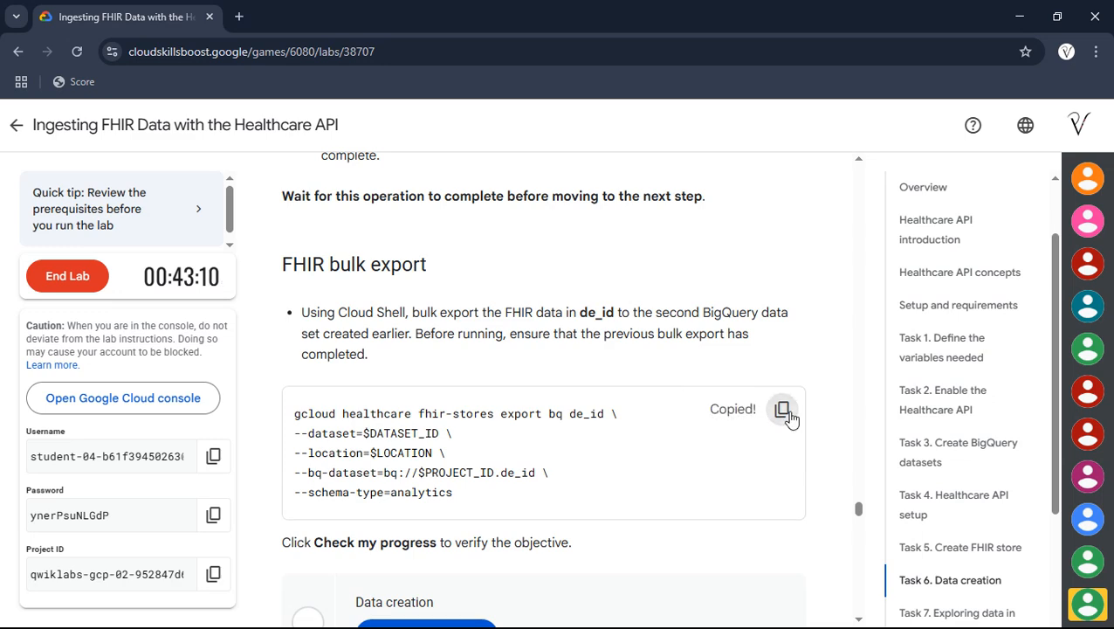
key(alt+Tab)
click(144, 9)
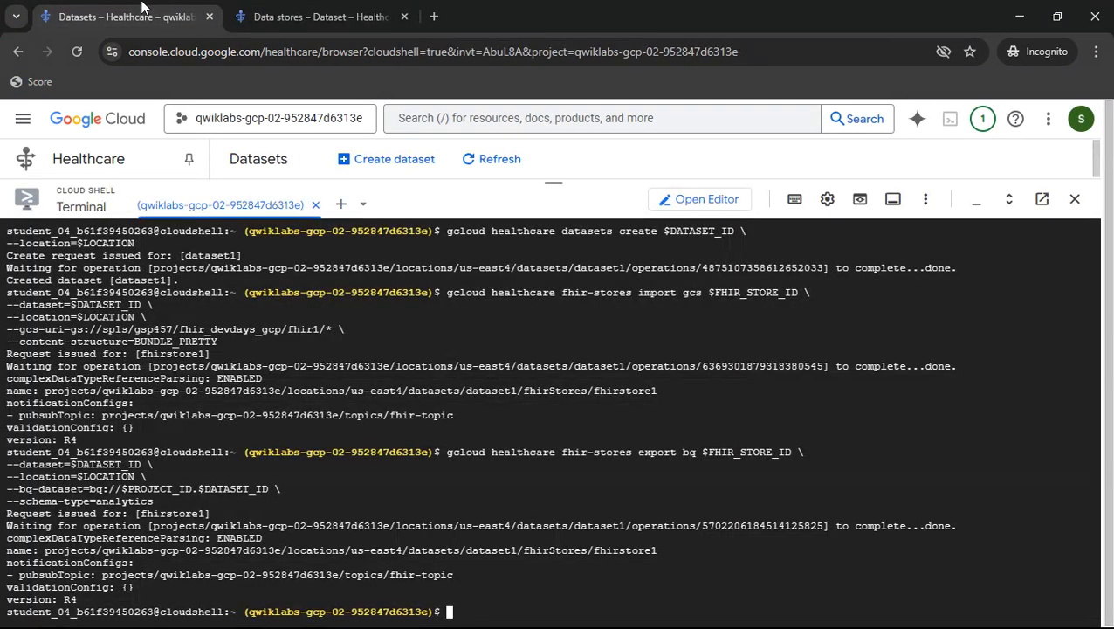
key(ctrl+v)
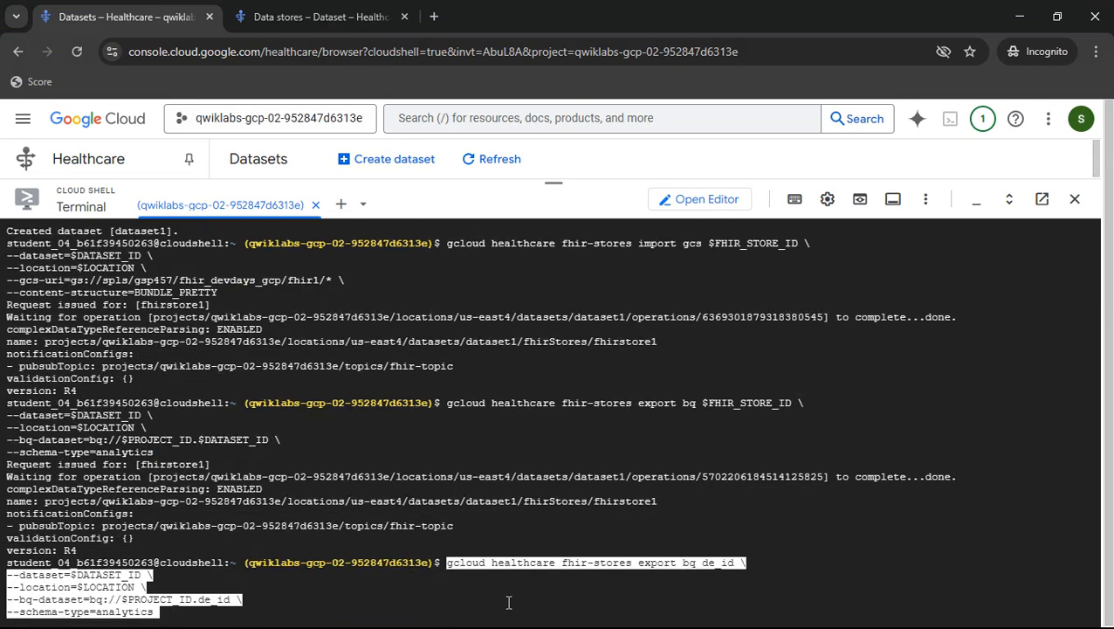
key(Return)
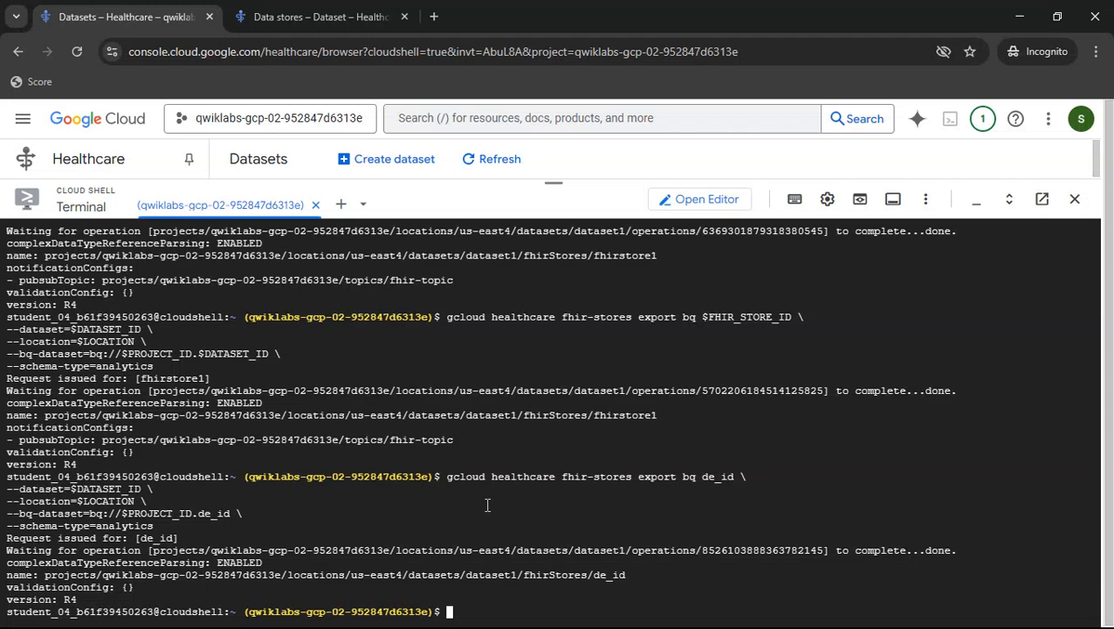
- Check progress on the Data creation task in the lab instructions
key(alt+Tab)
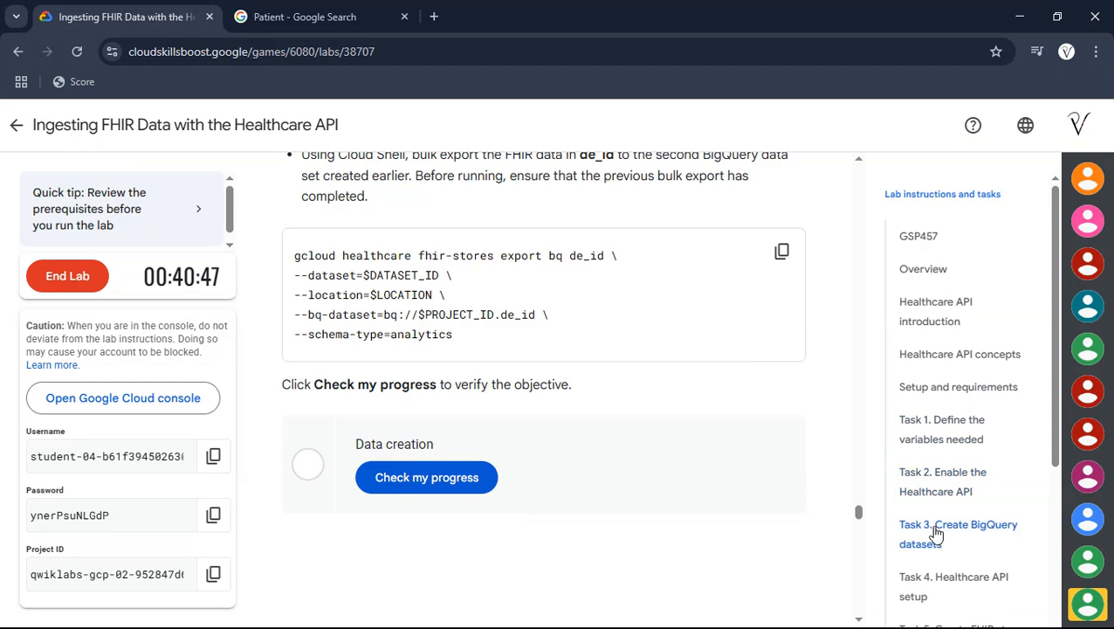
scroll(935, 533, down, 1)
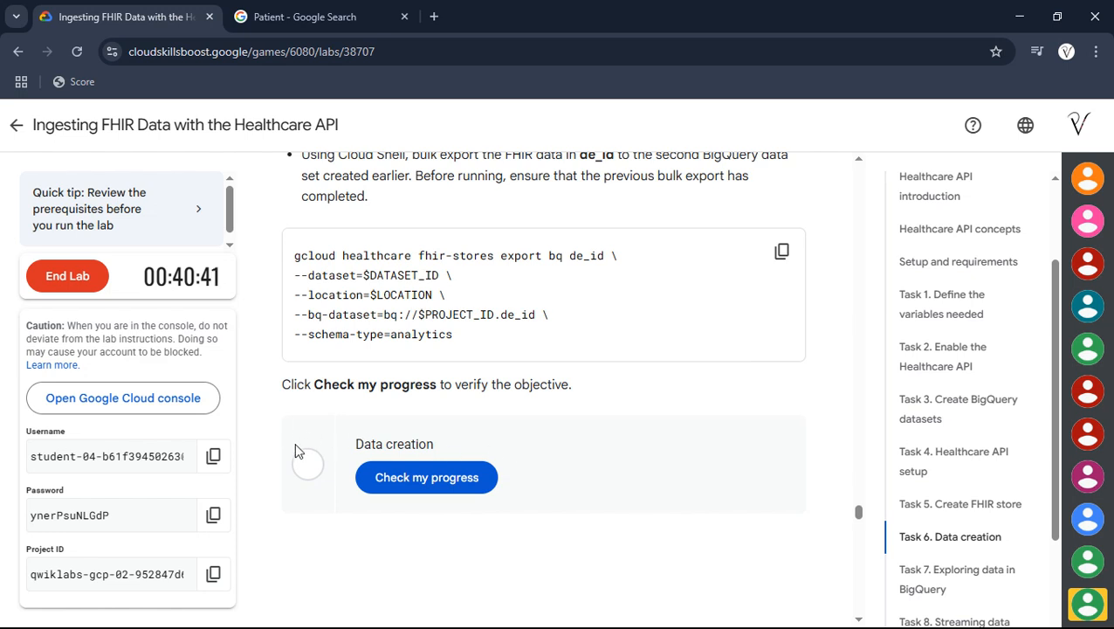
click(463, 480)
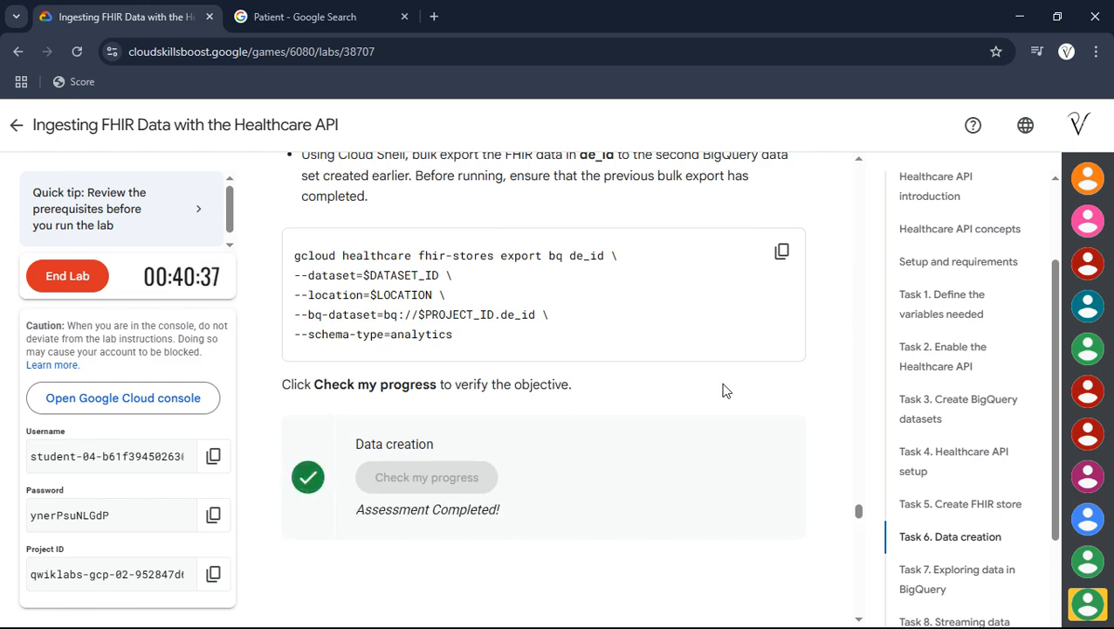
- Go to Task 7 and open BigQuery in a new tab by searching the console for BigQuery
click(934, 583)
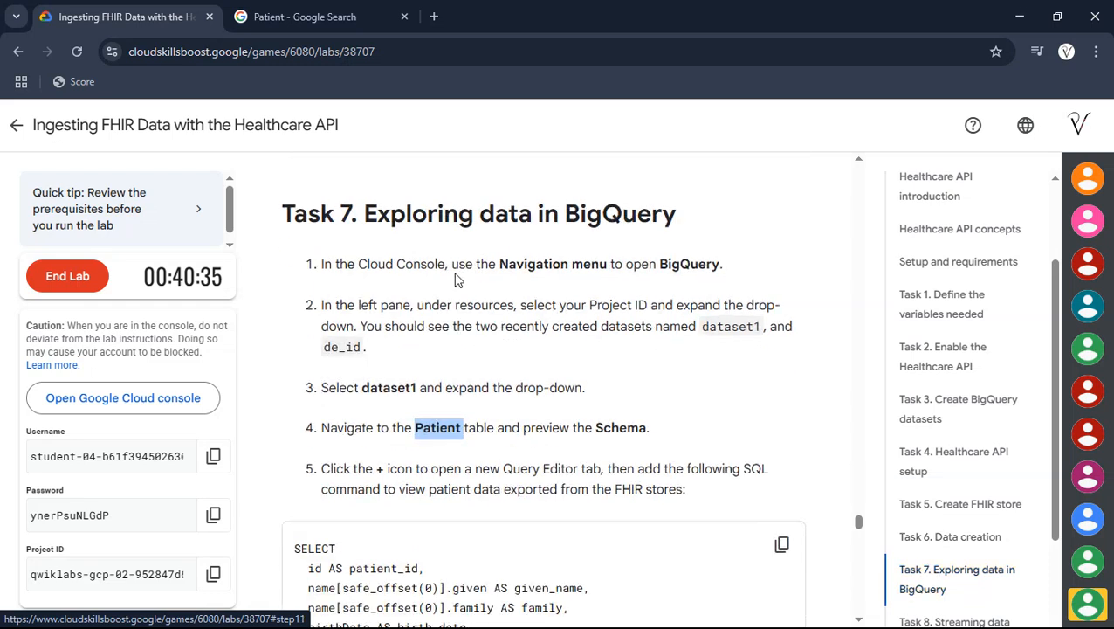
drag(657, 263, 722, 263)
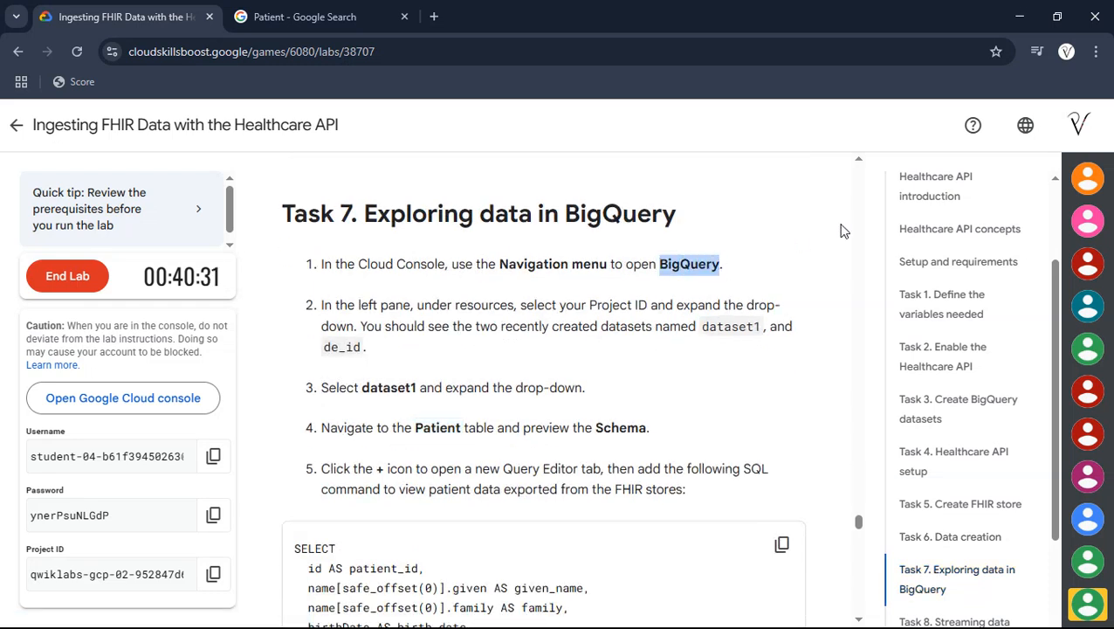
key(alt+Tab)
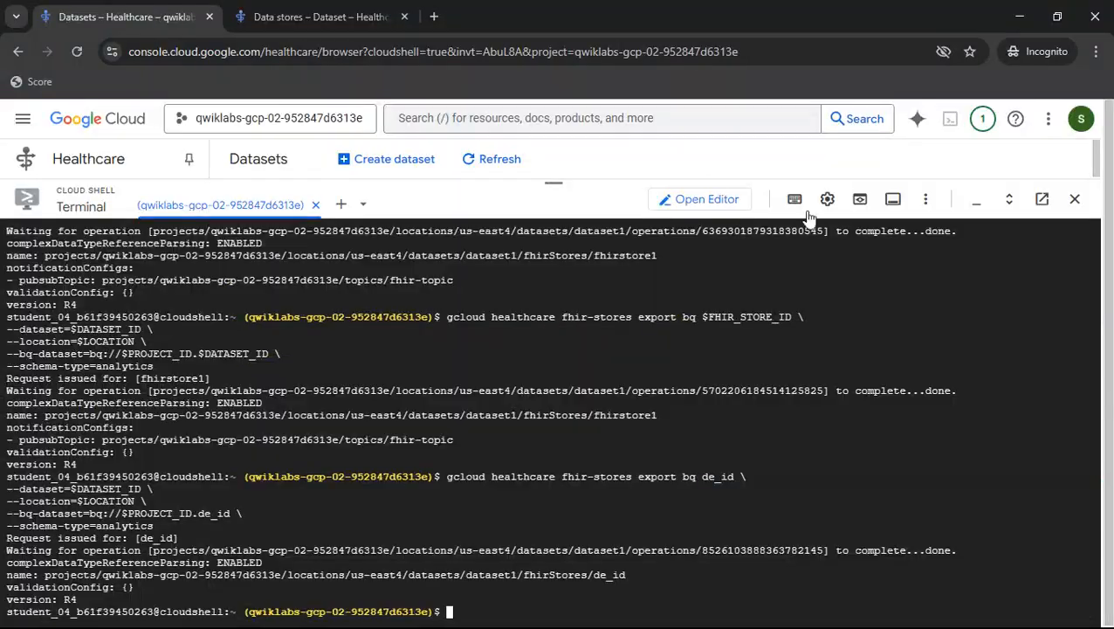
click(548, 127)
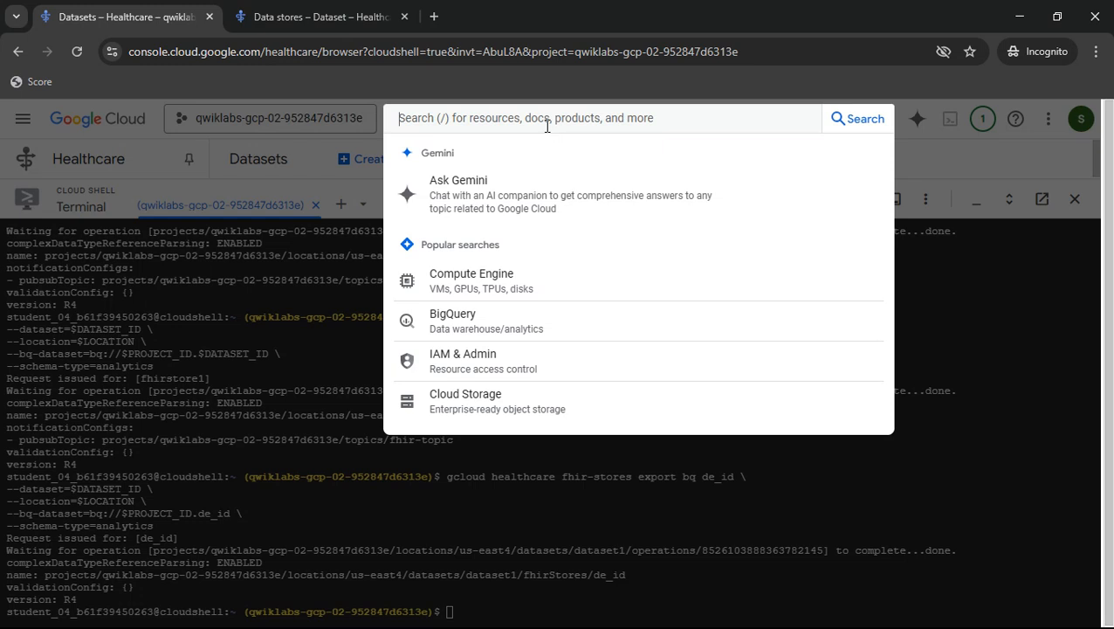
key(ctrl+v)
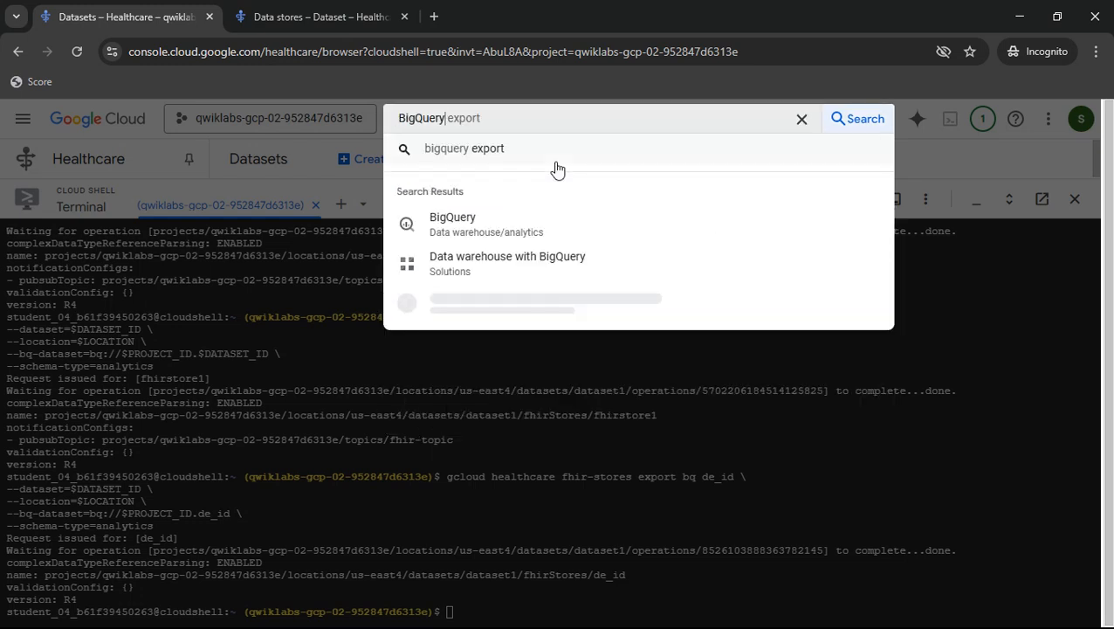
middle_click(501, 228)
click(549, 9)
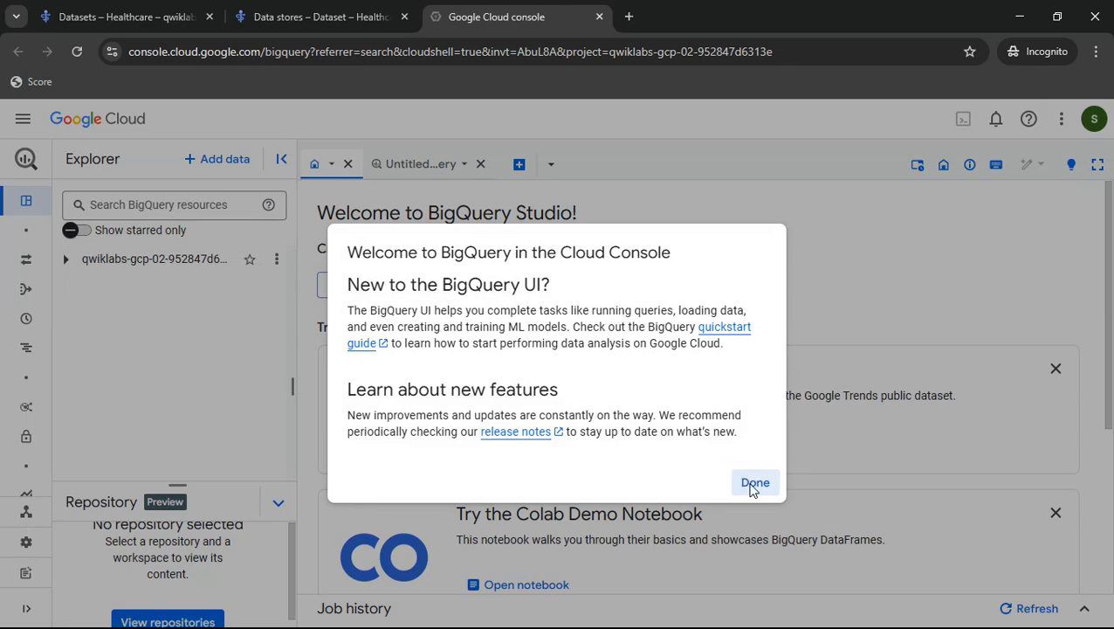
- Dismiss the BigQuery welcome dialog, collapse the Repository section, and close Cloud Shell
click(753, 484)
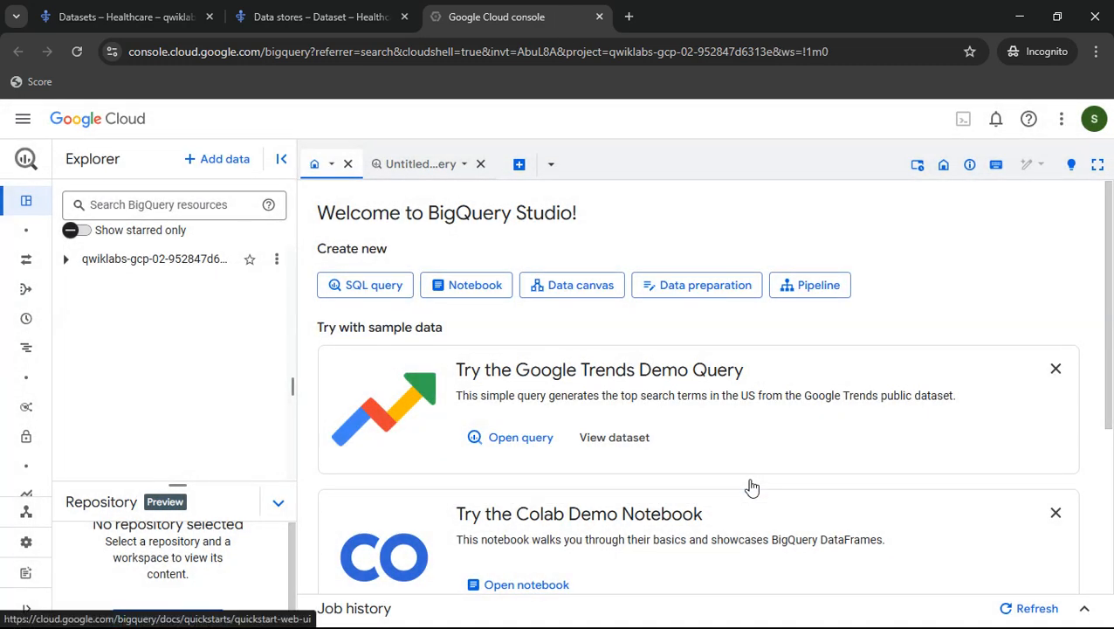
click(279, 501)
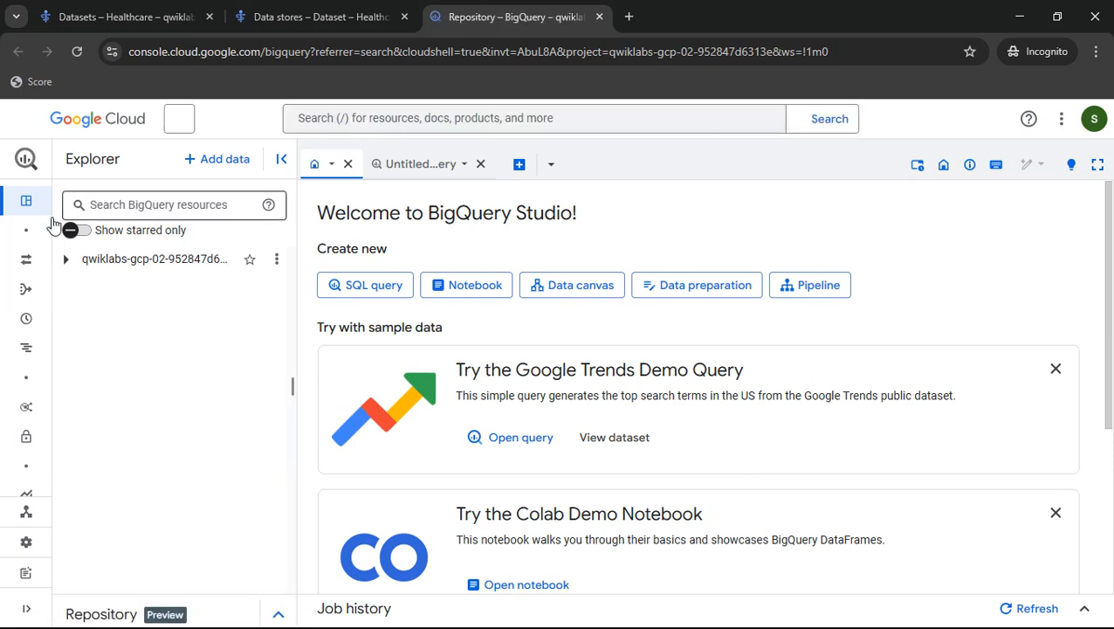
mouse_move(67, 266)
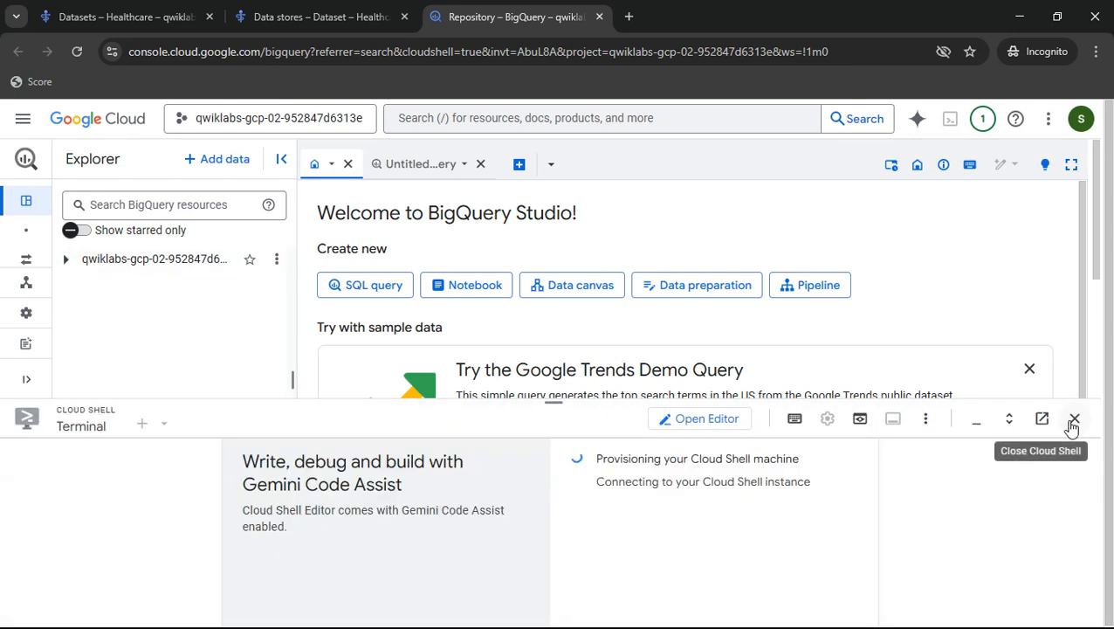
click(1075, 421)
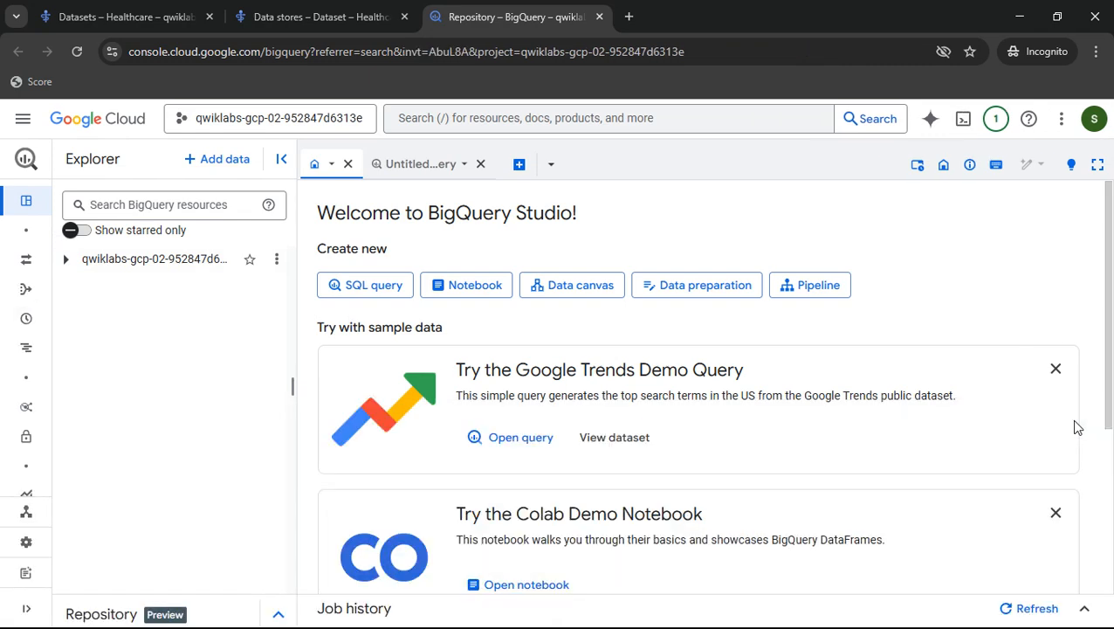
- Expand the project and dataset1 in the Explorer and open the Patient table's schema
click(66, 261)
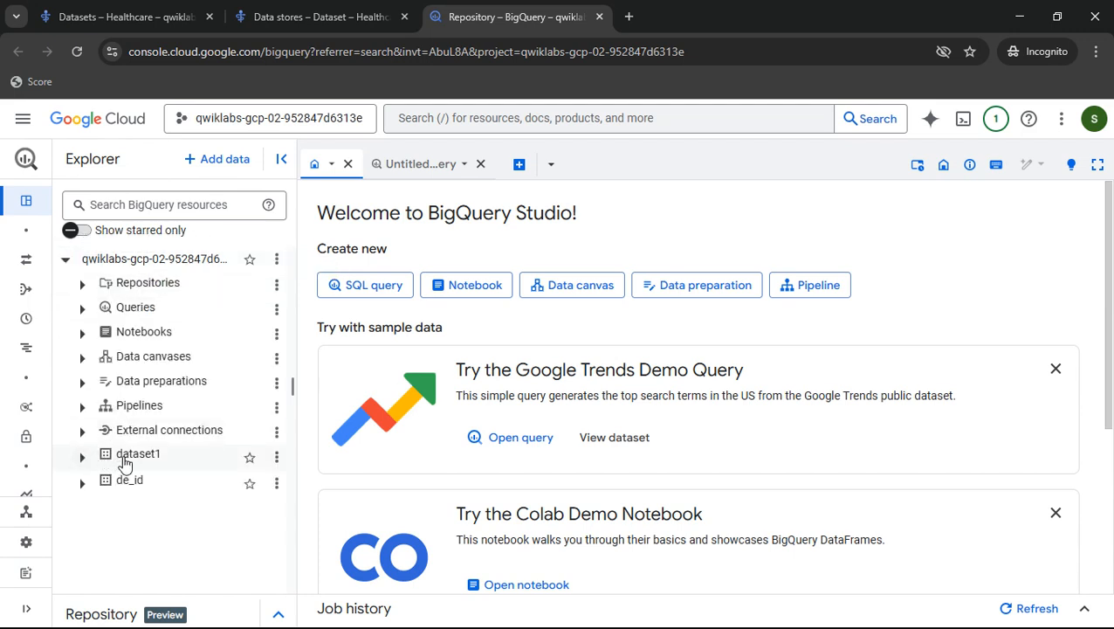
click(88, 460)
scroll(186, 398, down, 2)
scroll(186, 398, down, 3)
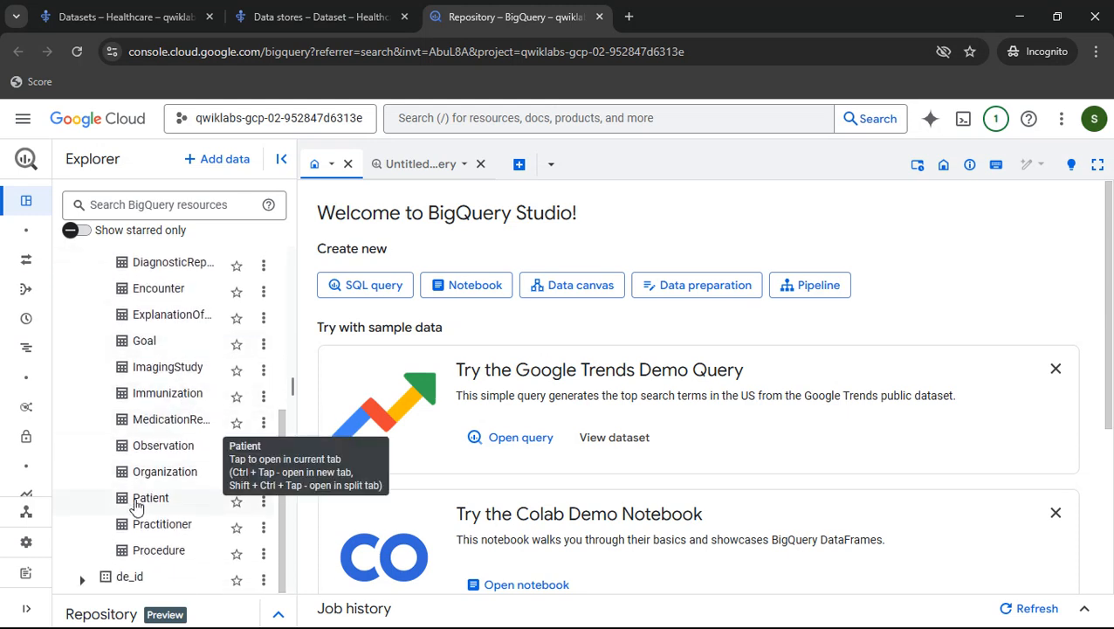
click(136, 507)
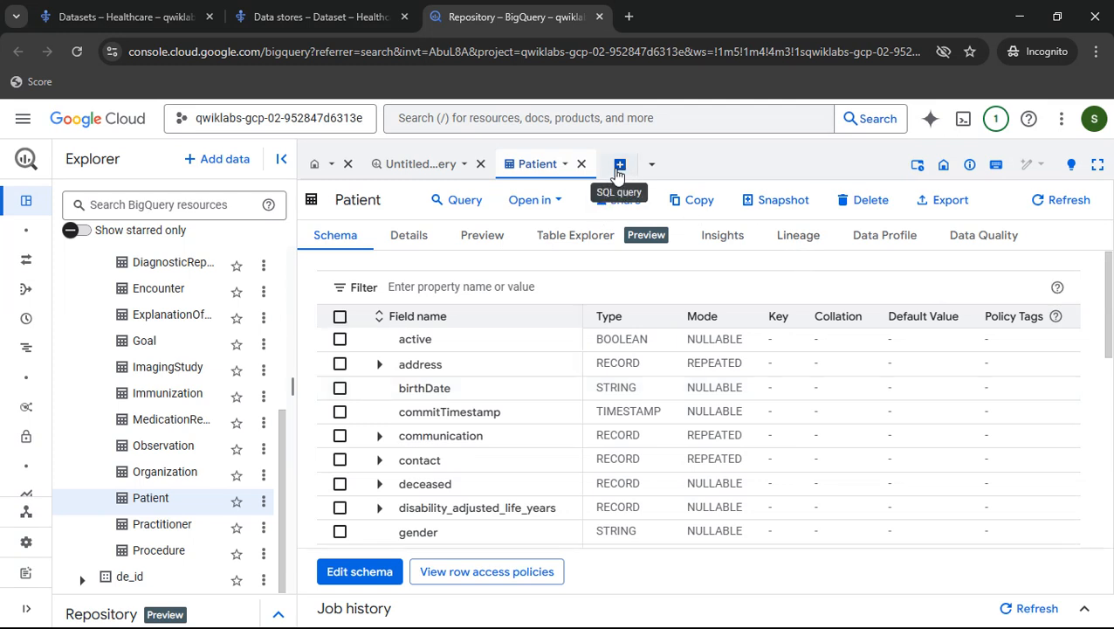
- Open a new SQL query tab, paste the lab's SELECT query on dataset1.Patient LIMIT 10, and run it
click(620, 166)
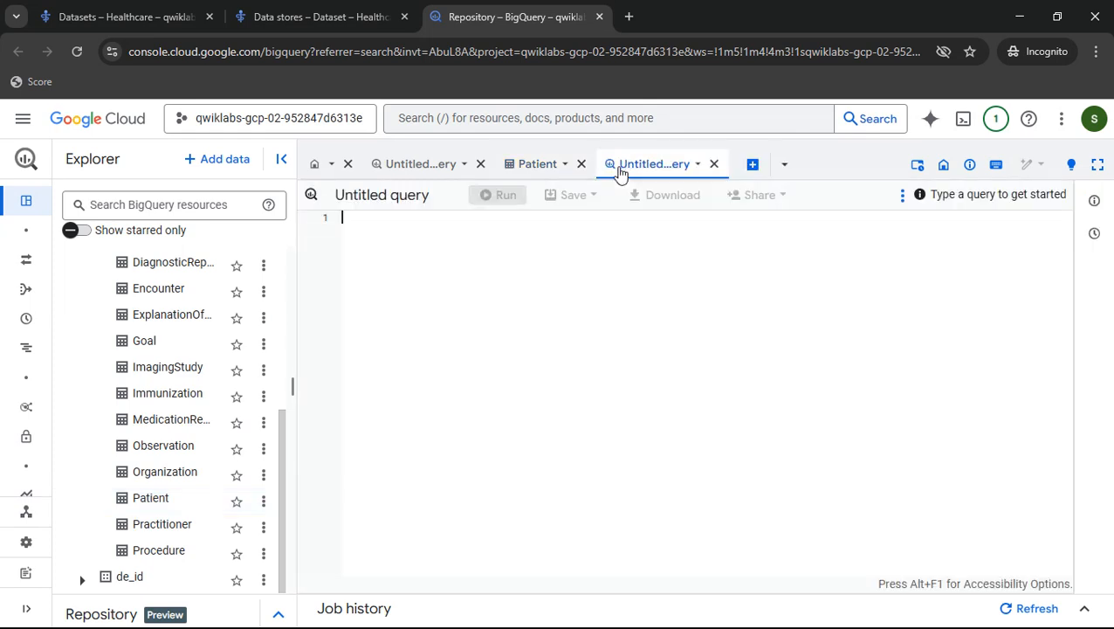
key(alt+Tab)
scroll(677, 347, down, 2)
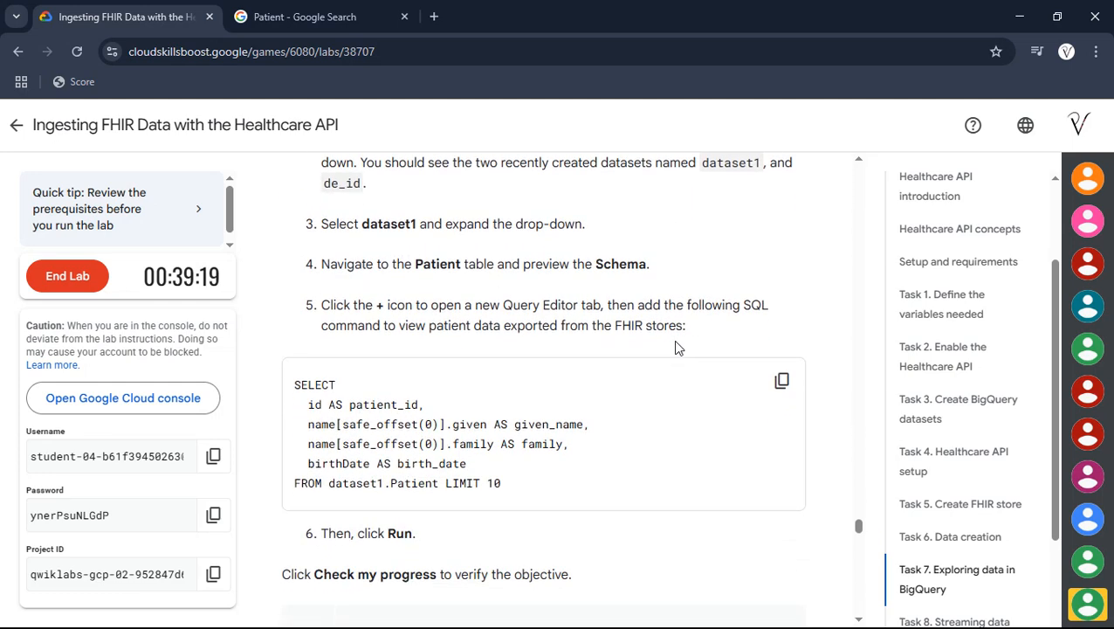
click(783, 382)
key(alt+Tab)
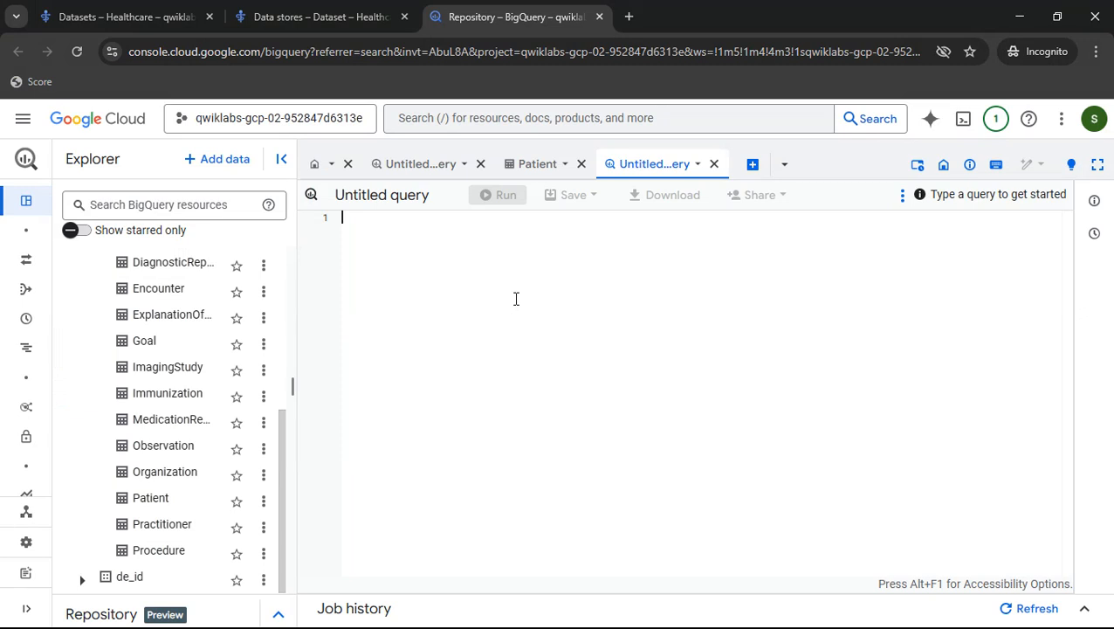
key(ctrl+v)
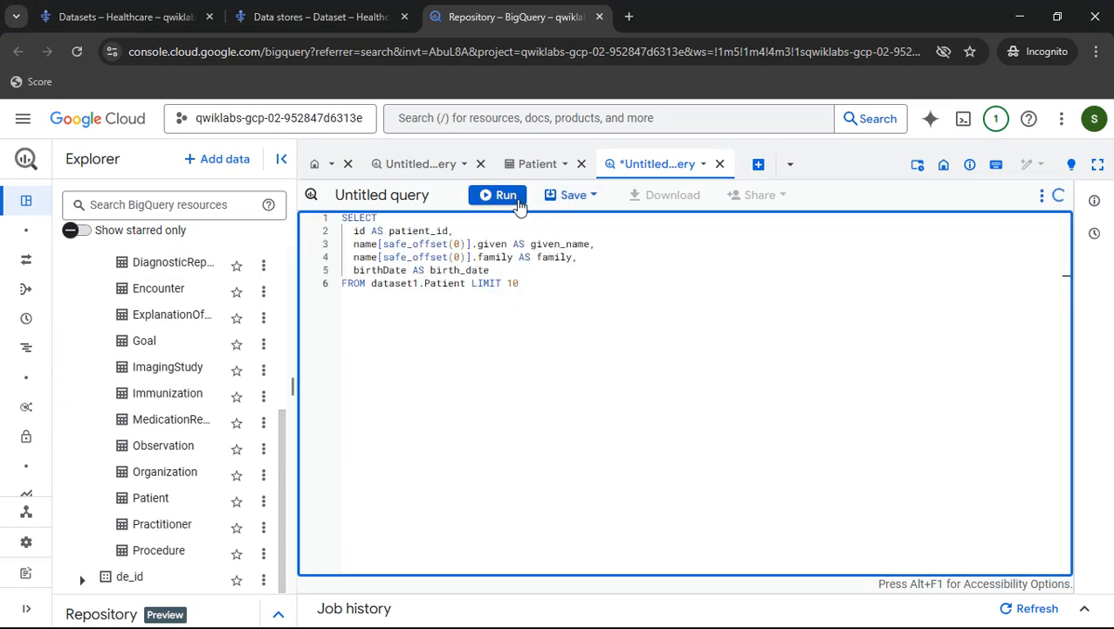
click(505, 195)
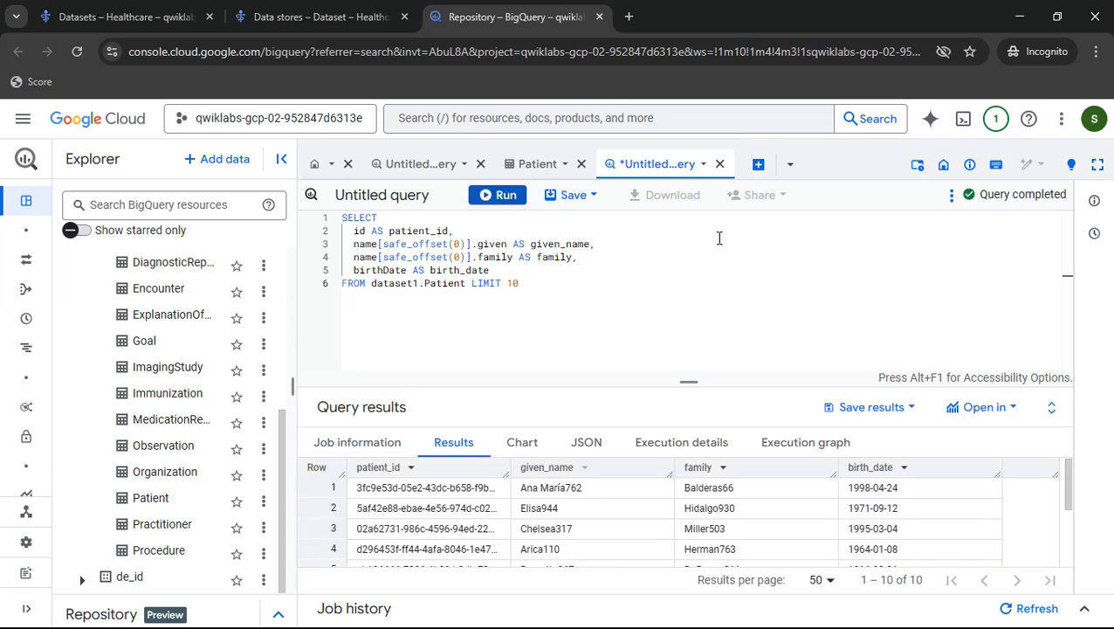
- Check progress on the Exploring data in BigQuery task
key(alt+Tab)
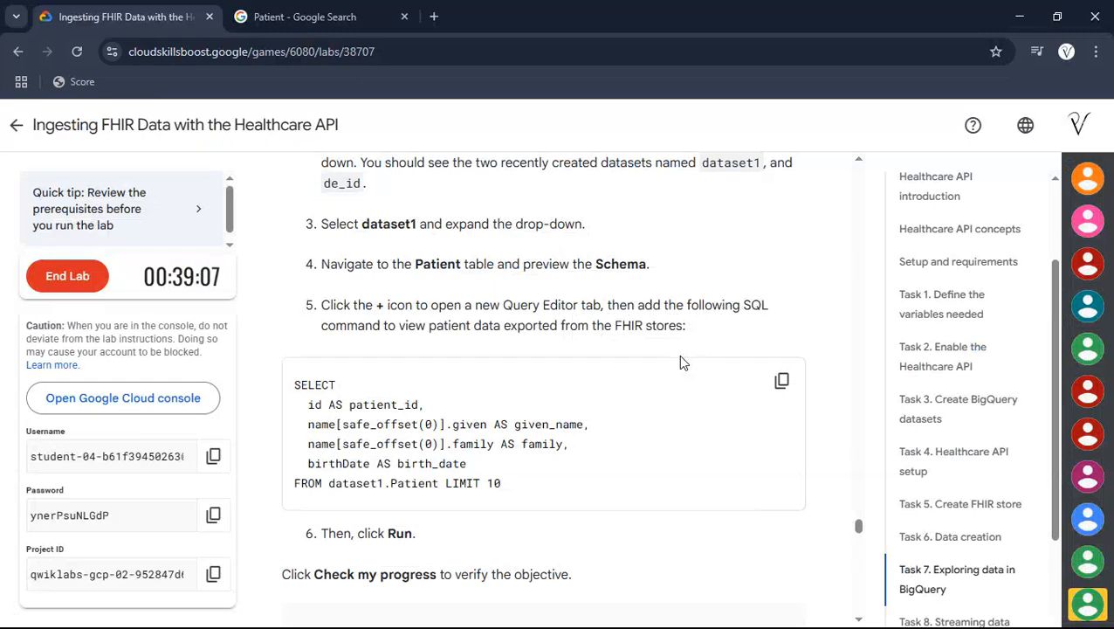
scroll(575, 348, down, 3)
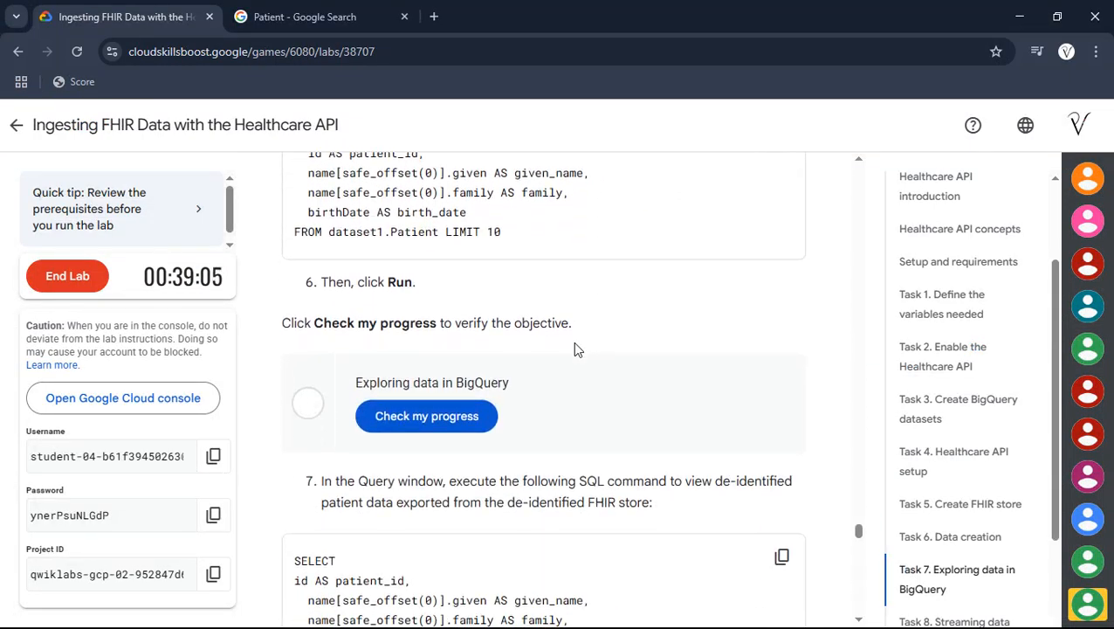
click(439, 433)
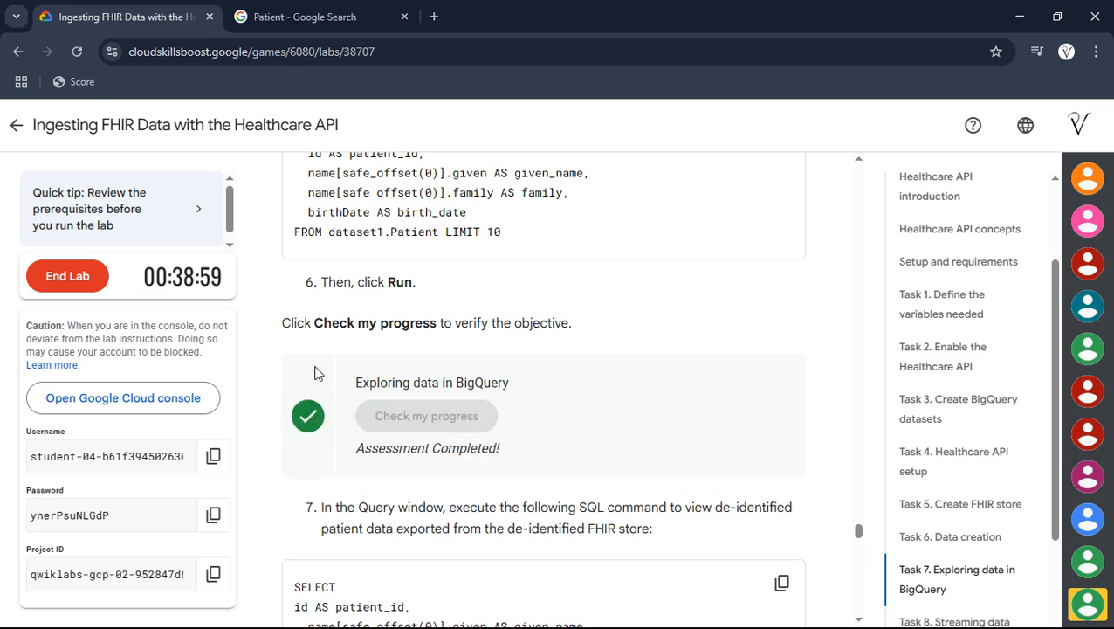
- Scroll through the lab instructions from Task 8 back up to Task 6
scroll(347, 410, down, 3)
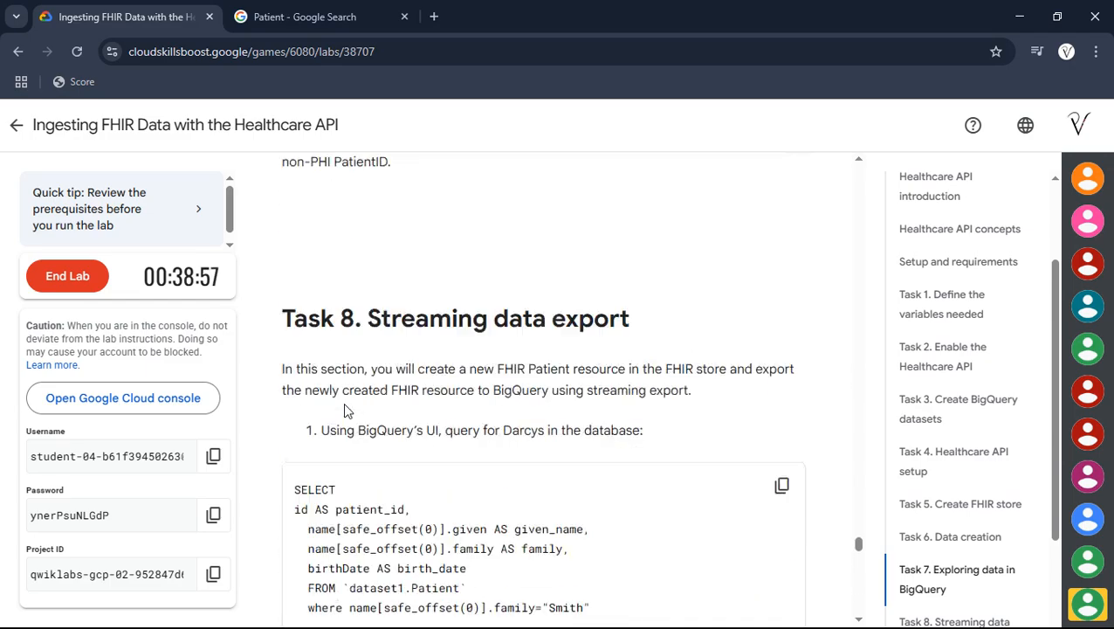
scroll(347, 411, up, 10)
scroll(343, 402, up, 15)
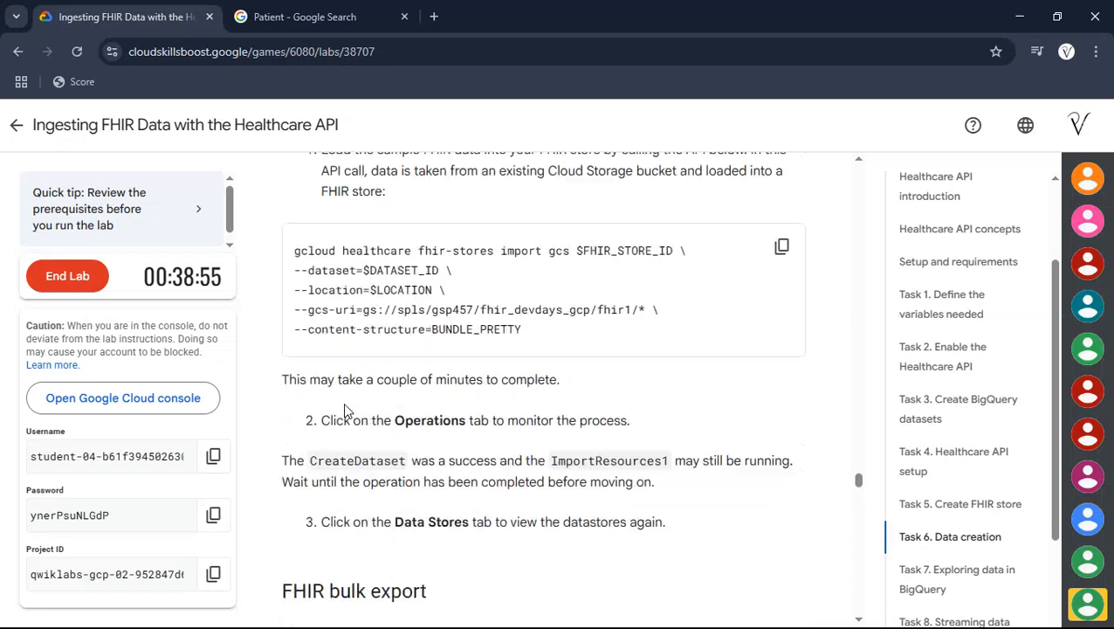
scroll(435, 534, up, 20)
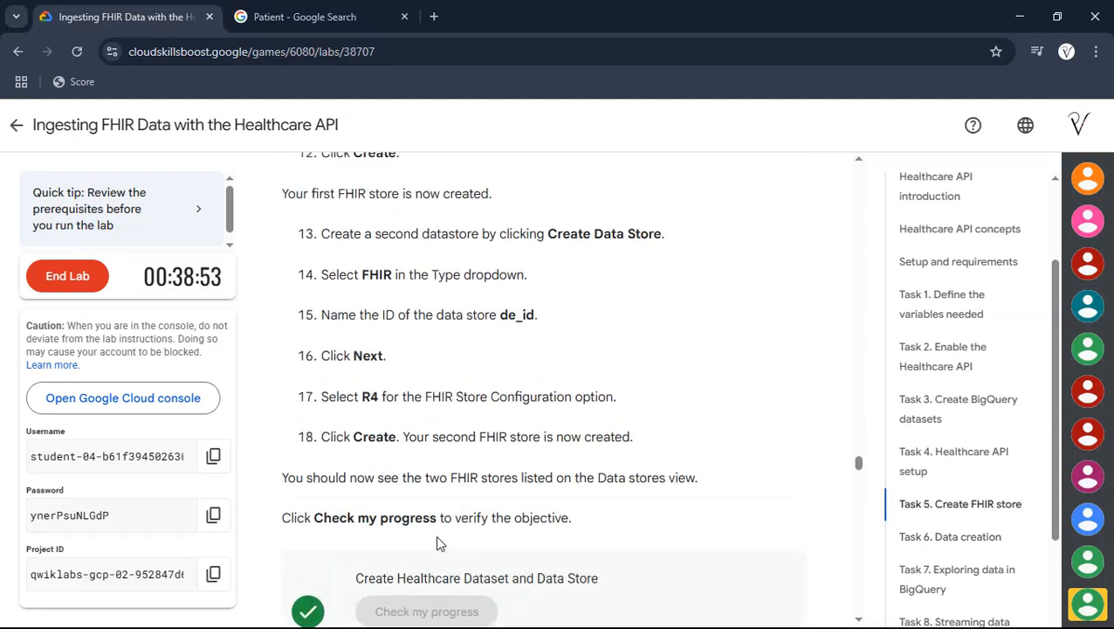
scroll(441, 541, up, 5)
scroll(438, 536, down, 20)
scroll(438, 537, down, 2)
key(alt+Tab)
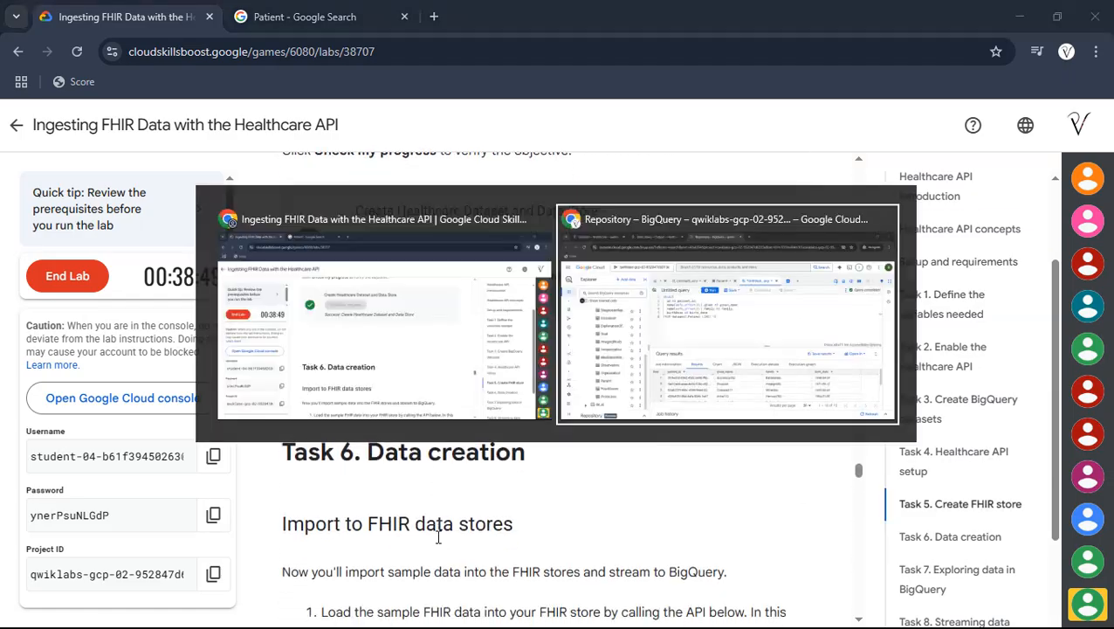
key(alt+Tab)
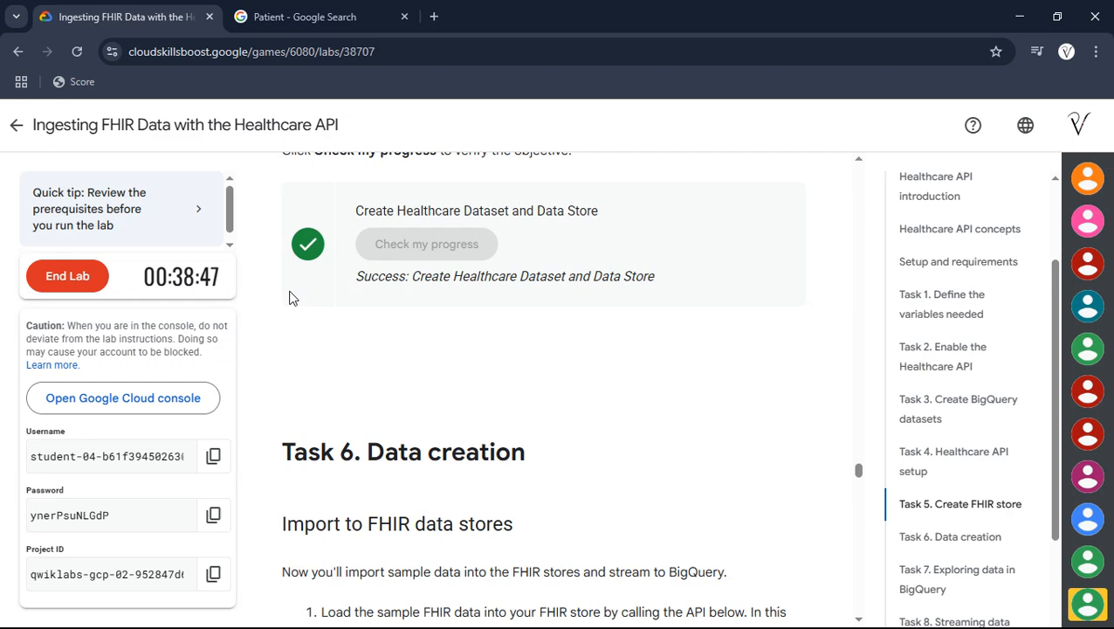
scroll(356, 411, down, 2)
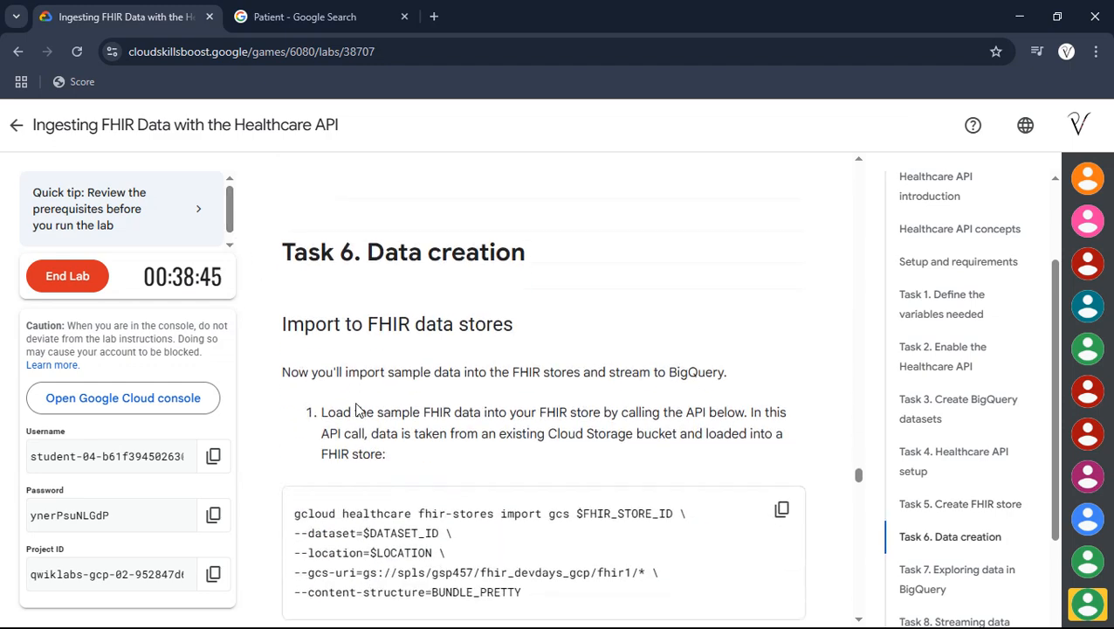
- End the lab and confirm ending it
click(56, 283)
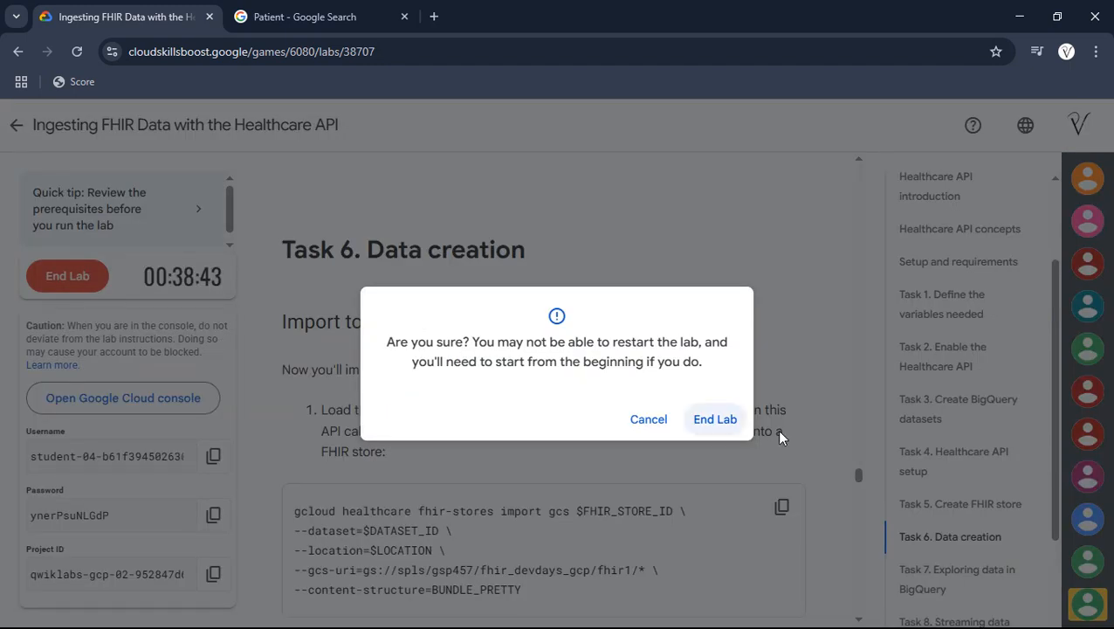
click(716, 419)
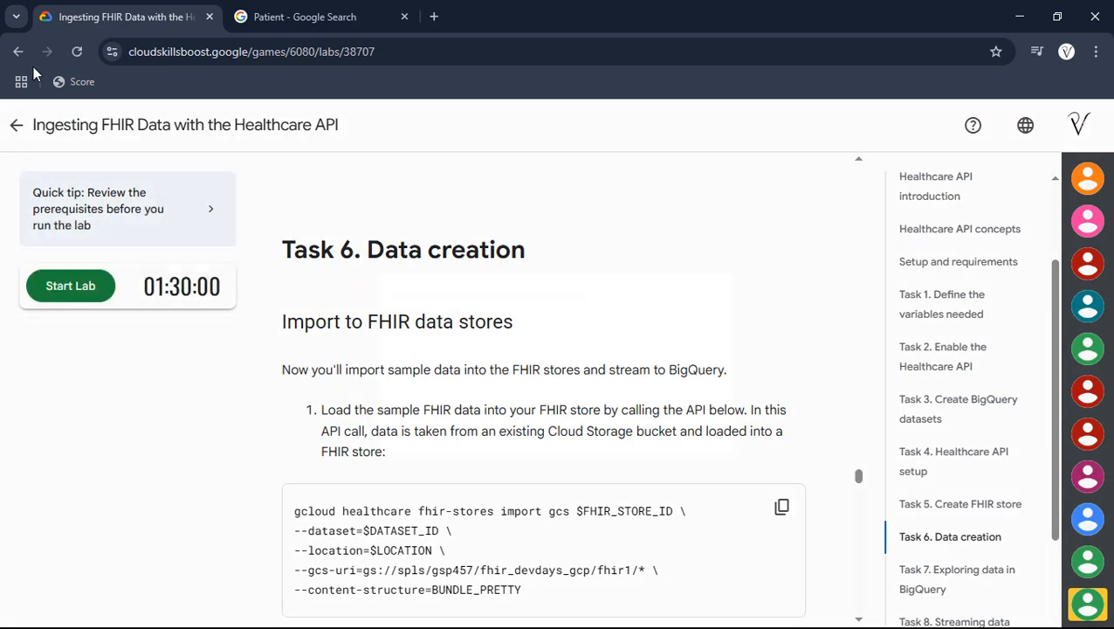